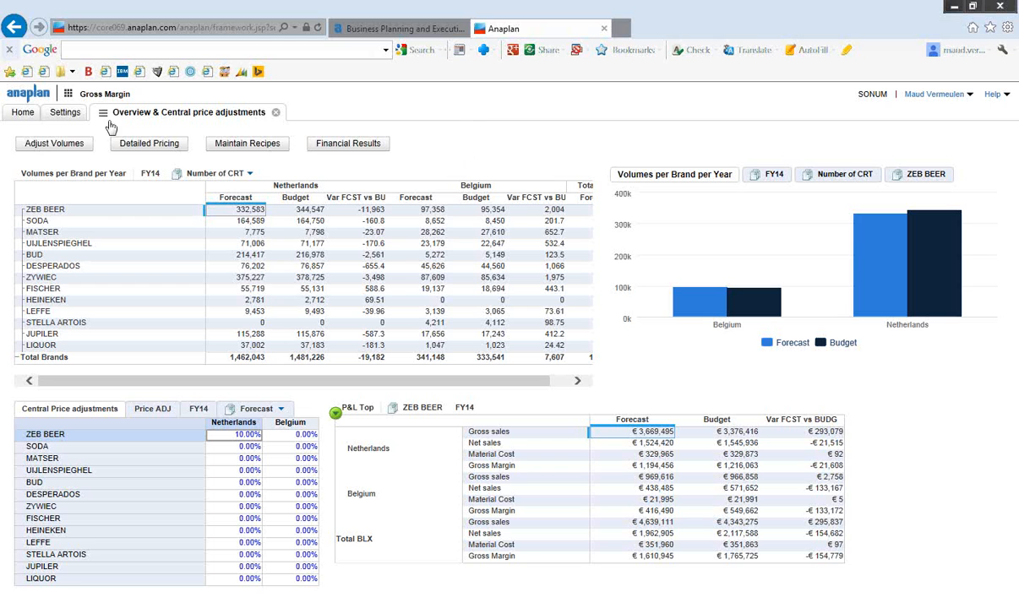
Open the Volumes module and view its Actual version before switching the version to Forecast.
left_click(24, 114)
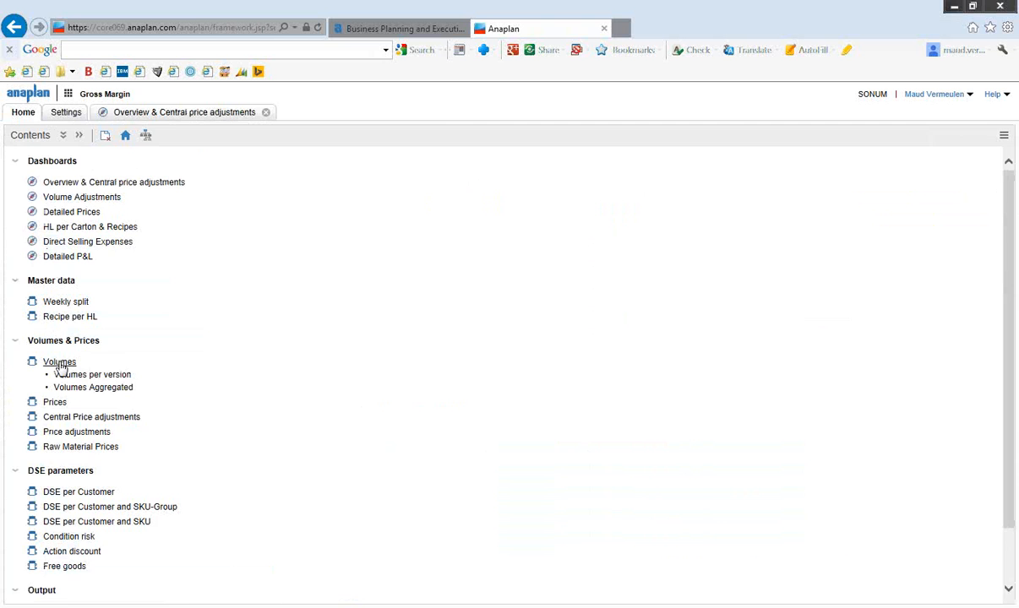
left_click(59, 362)
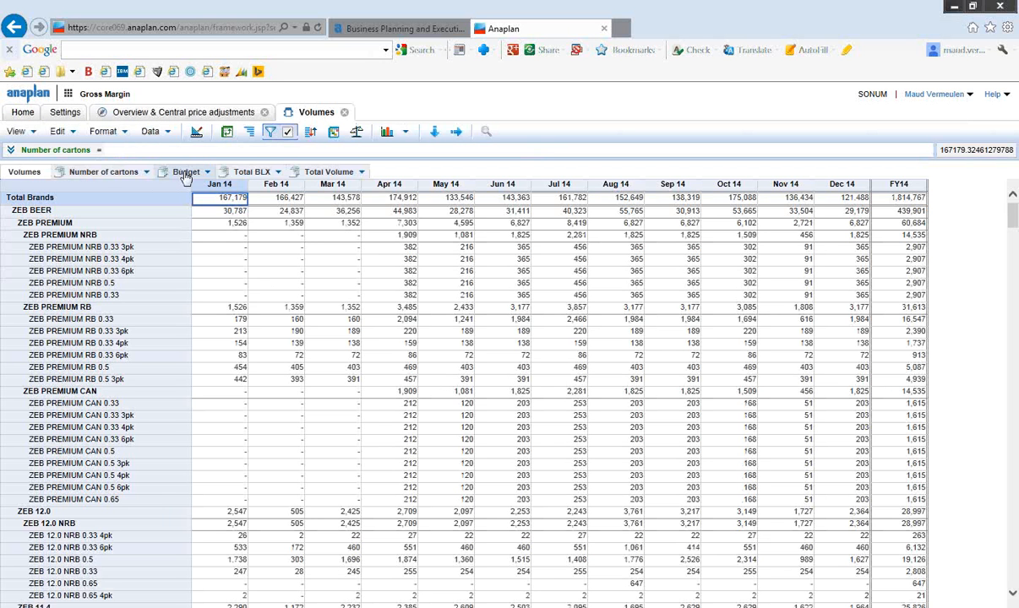
left_click(187, 172)
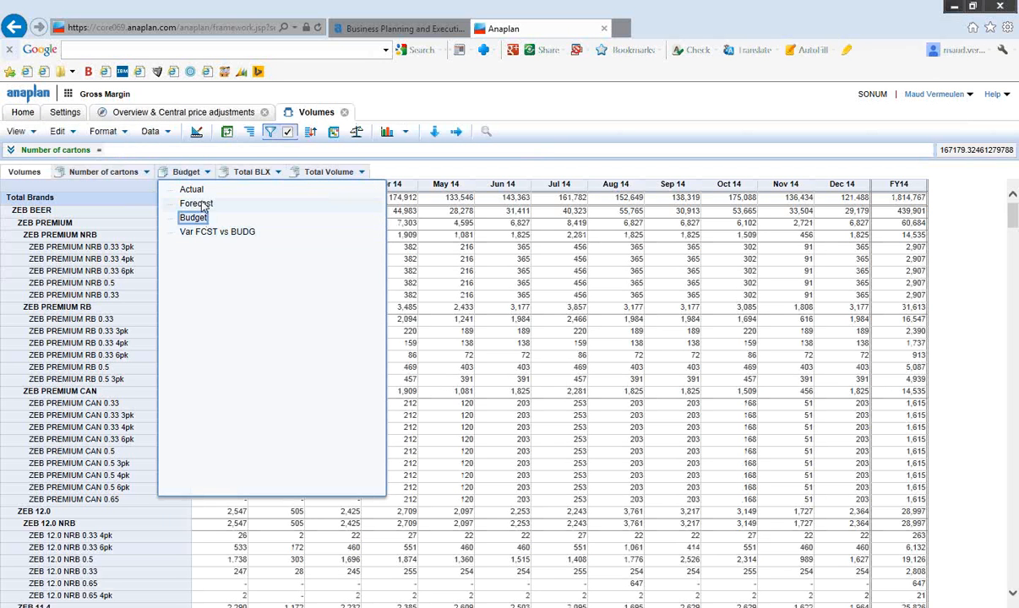
left_click(194, 190)
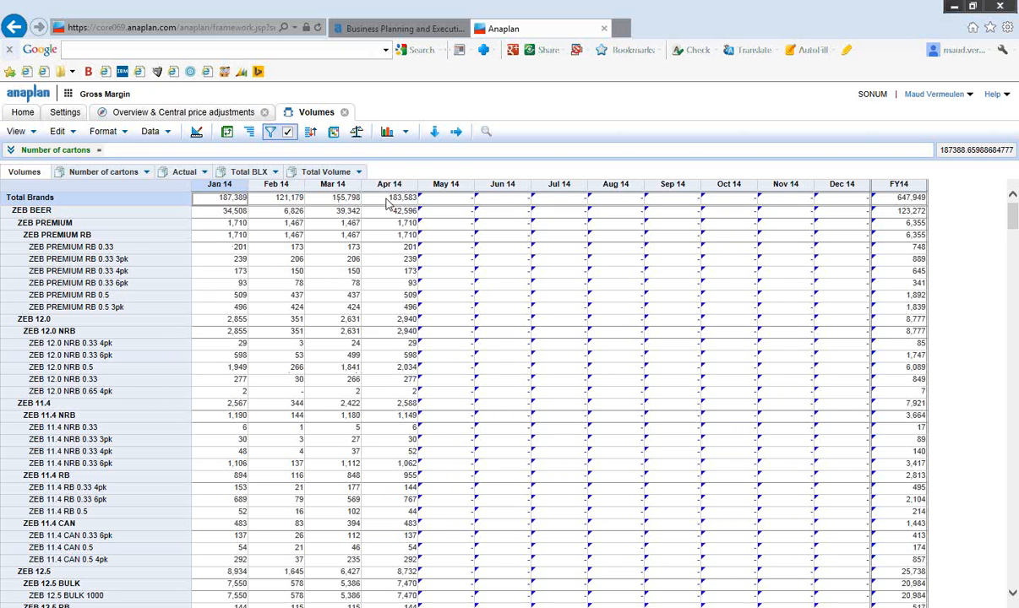
left_click(196, 173)
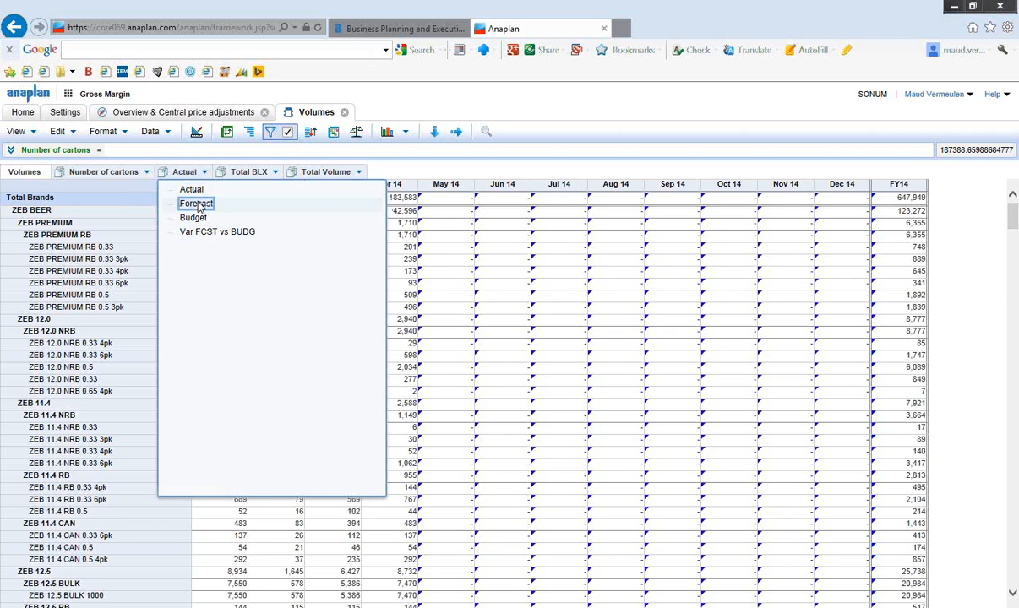
left_click(196, 204)
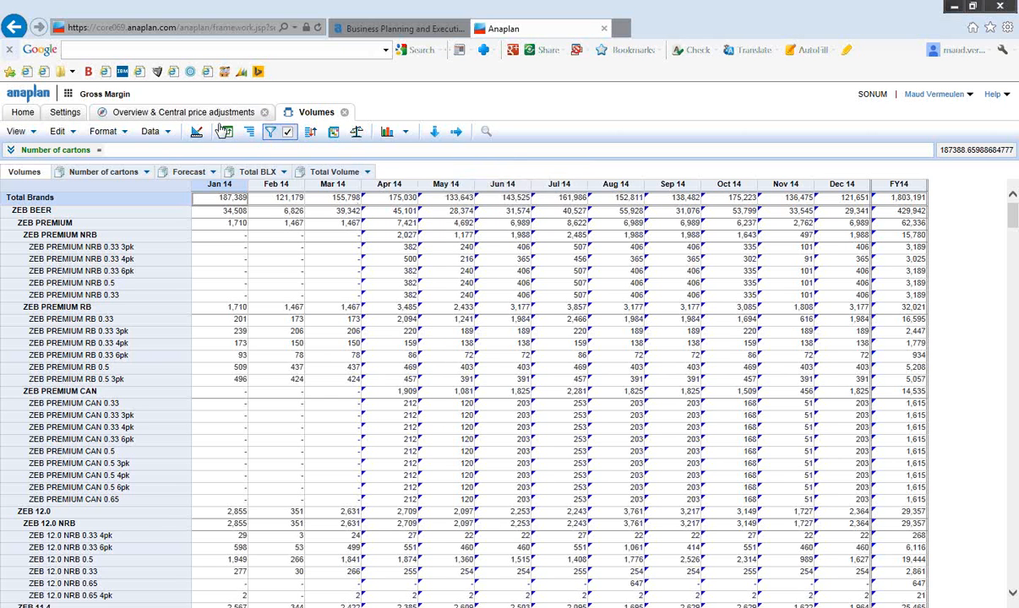
In the model's version settings, set the Forecast version's switchover to May 14.
left_click(65, 113)
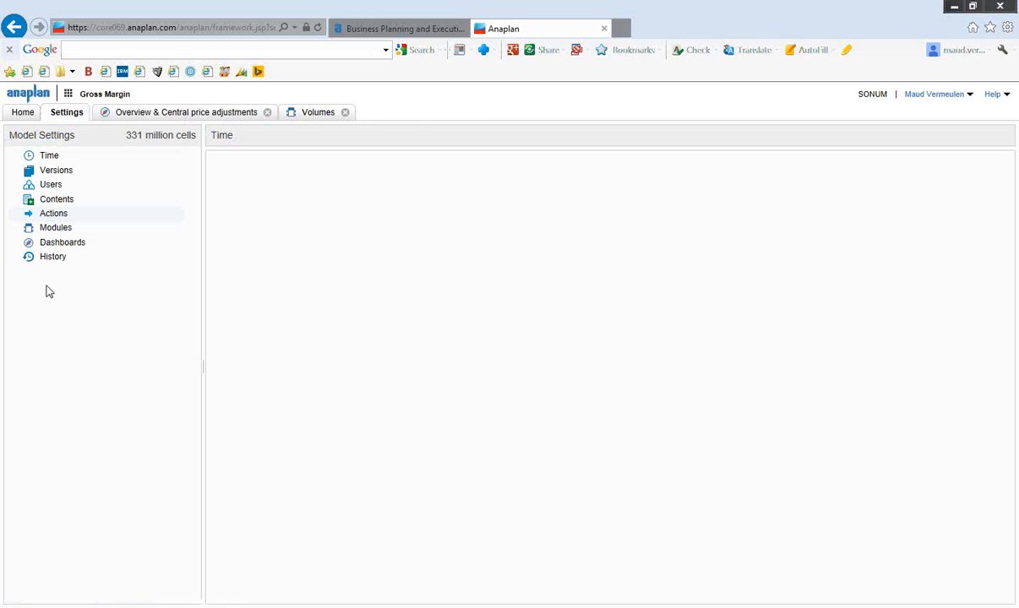
left_click(56, 172)
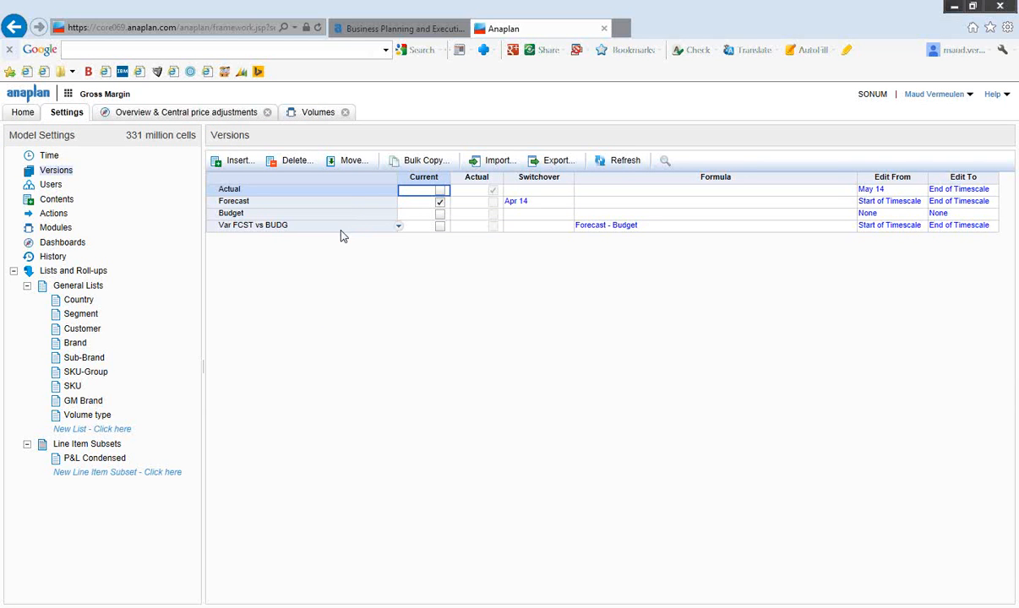
left_click(558, 203)
left_click(566, 205)
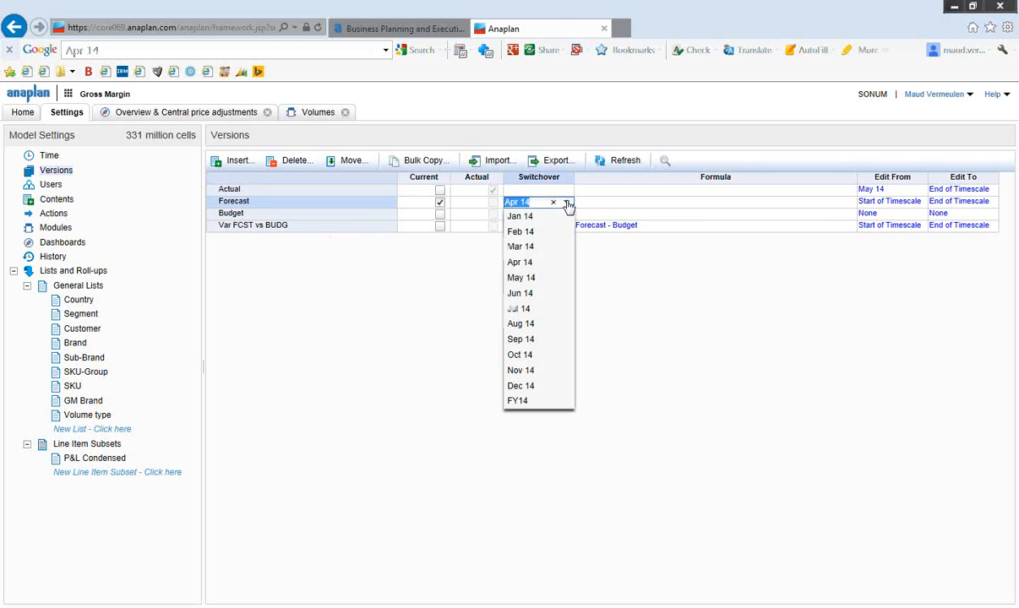
left_click(552, 278)
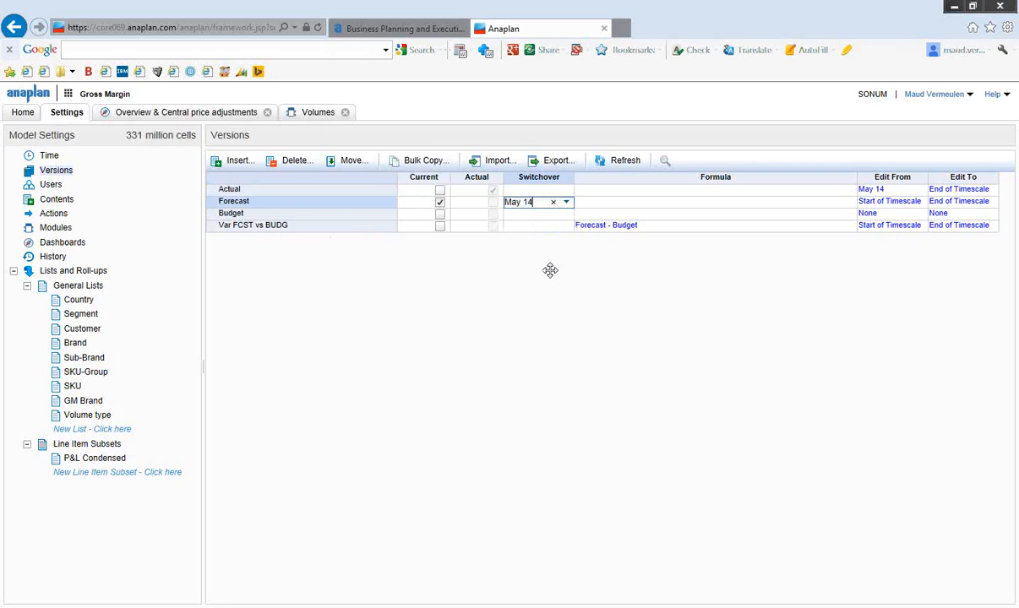
left_click(650, 425)
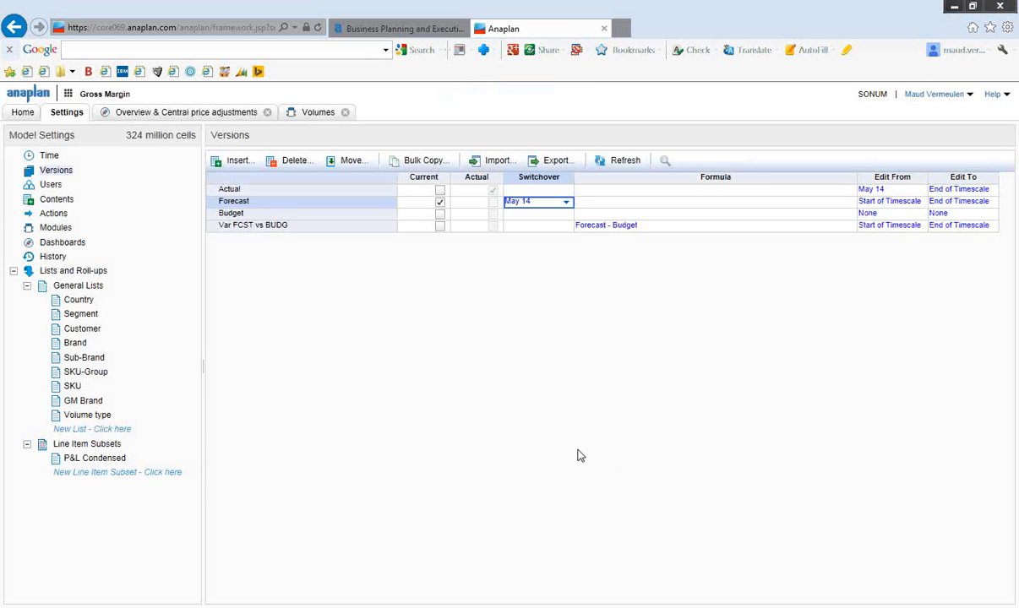
Return to the Volumes module and set the FY14 forecast for ZEB PREMIUM NRB to 16000 cartons.
left_click(309, 115)
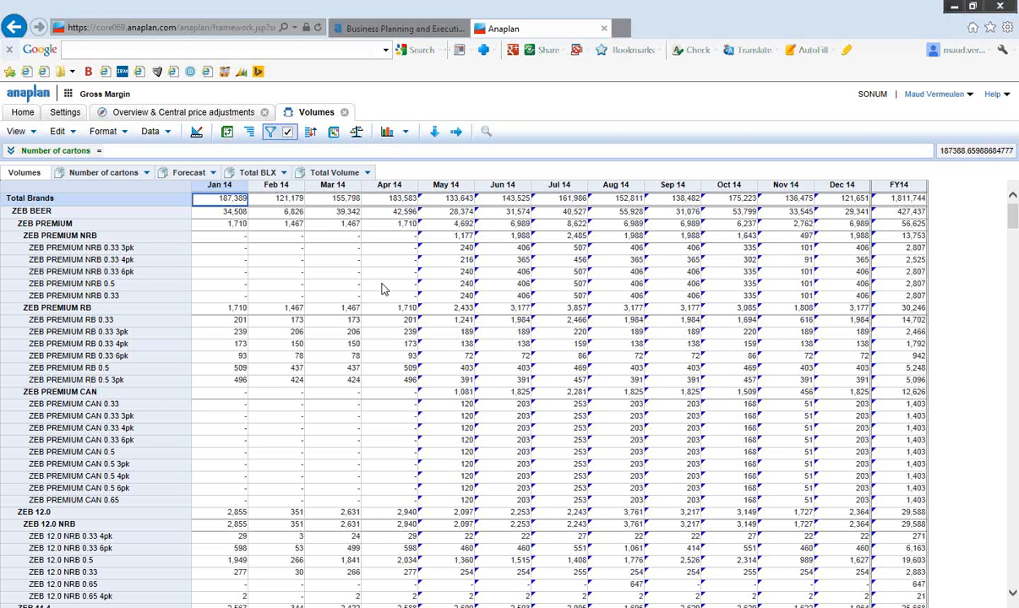
mouse_move(420, 250)
left_click(906, 239)
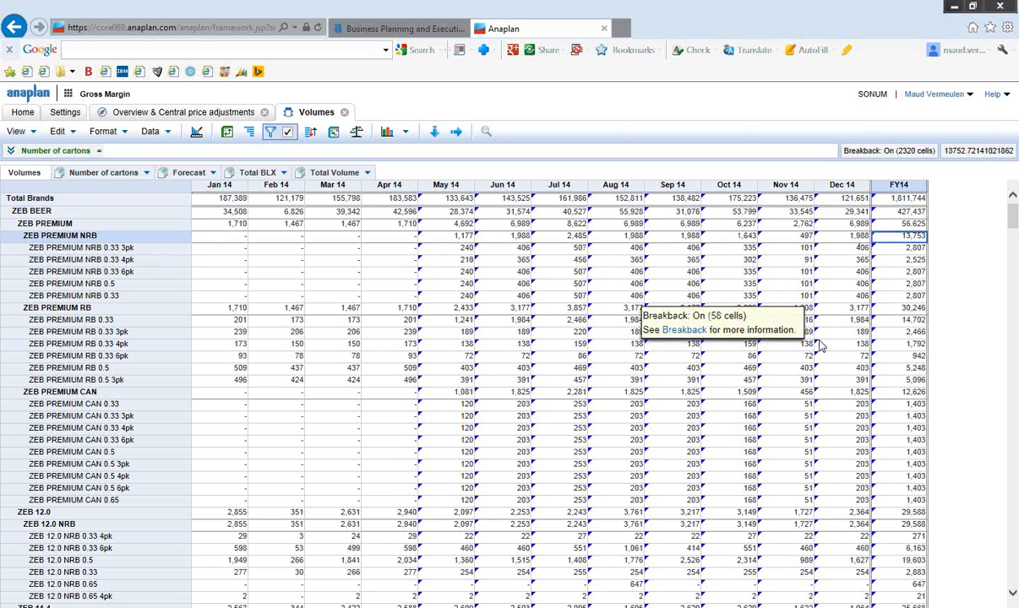
type("16000")
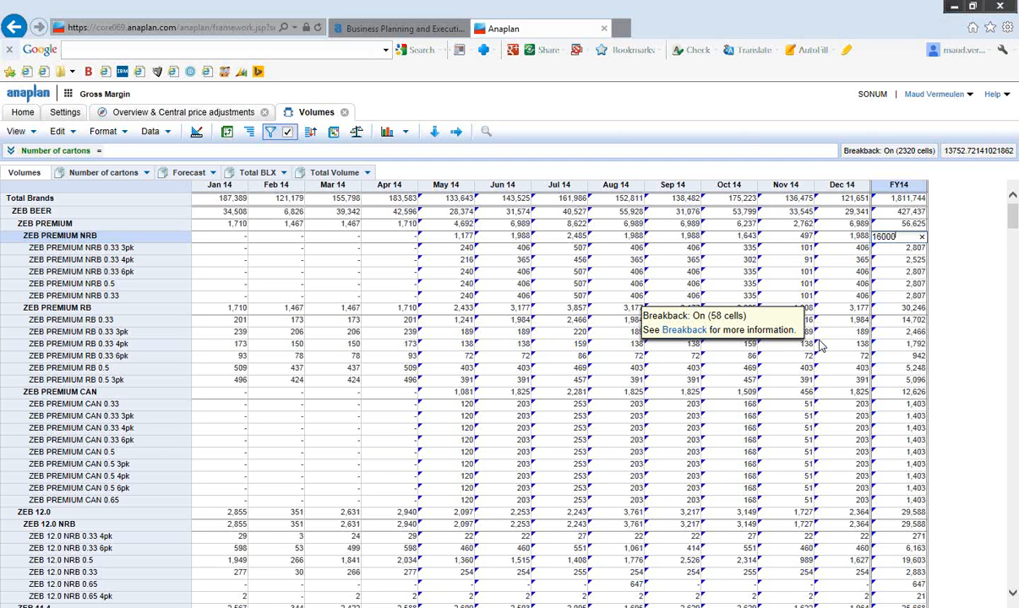
key("Return")
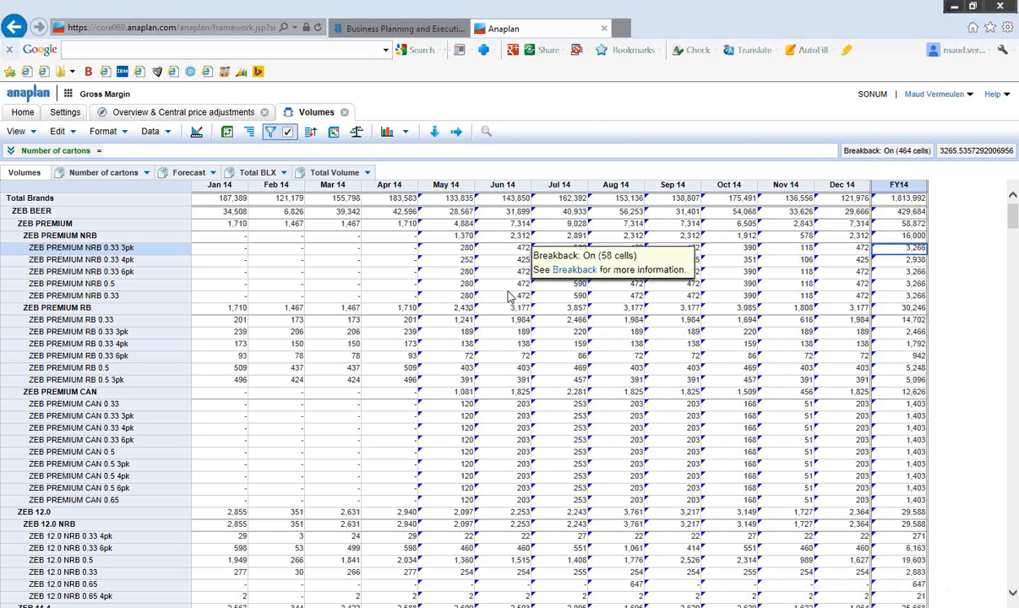
Apply a breakback hold to the ZEB PREMIUM NRB 0.33 4pk row.
left_click(17, 264)
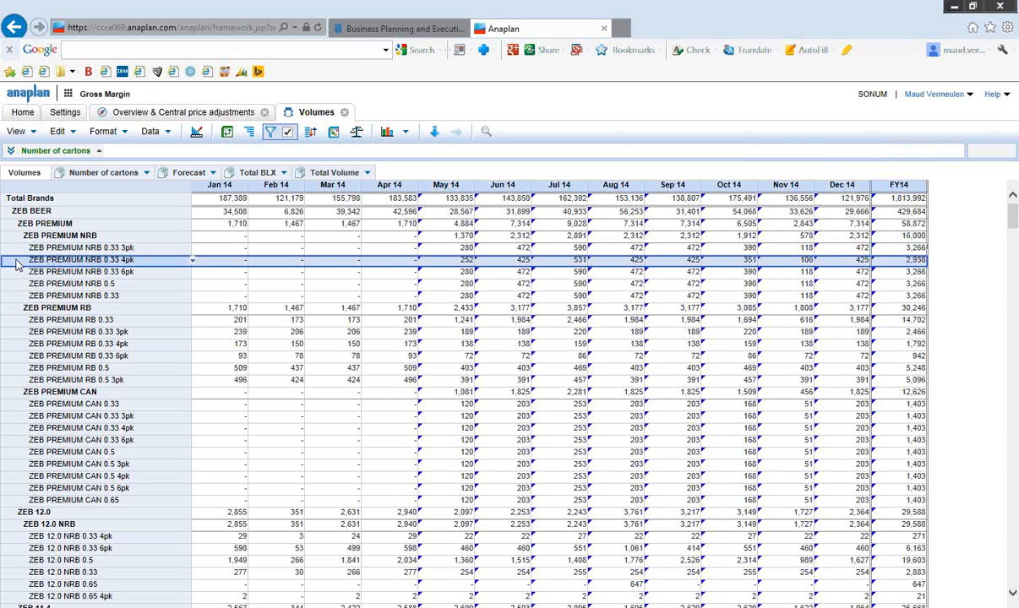
right_click(17, 264)
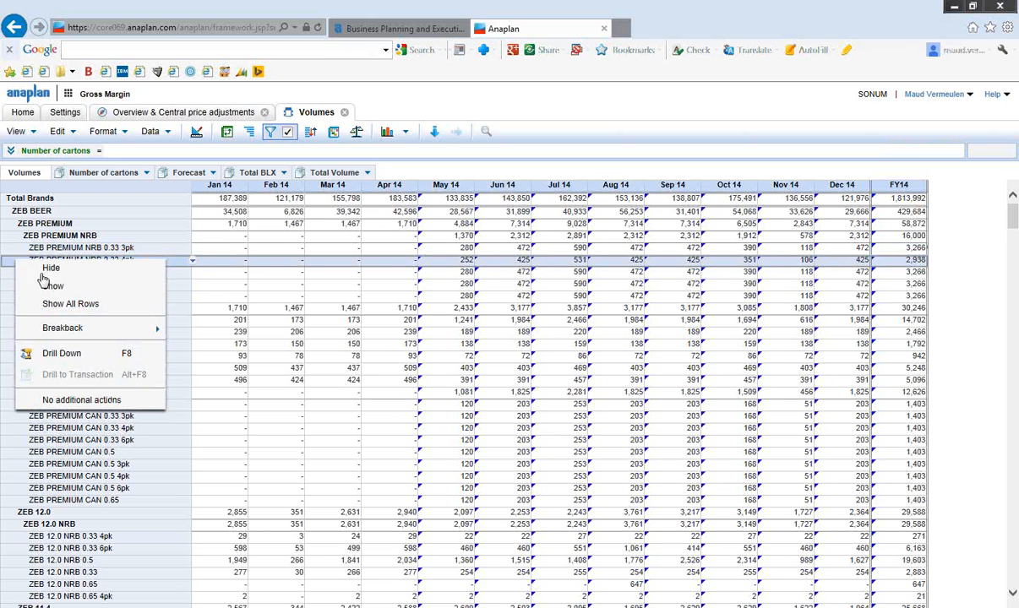
mouse_move(67, 334)
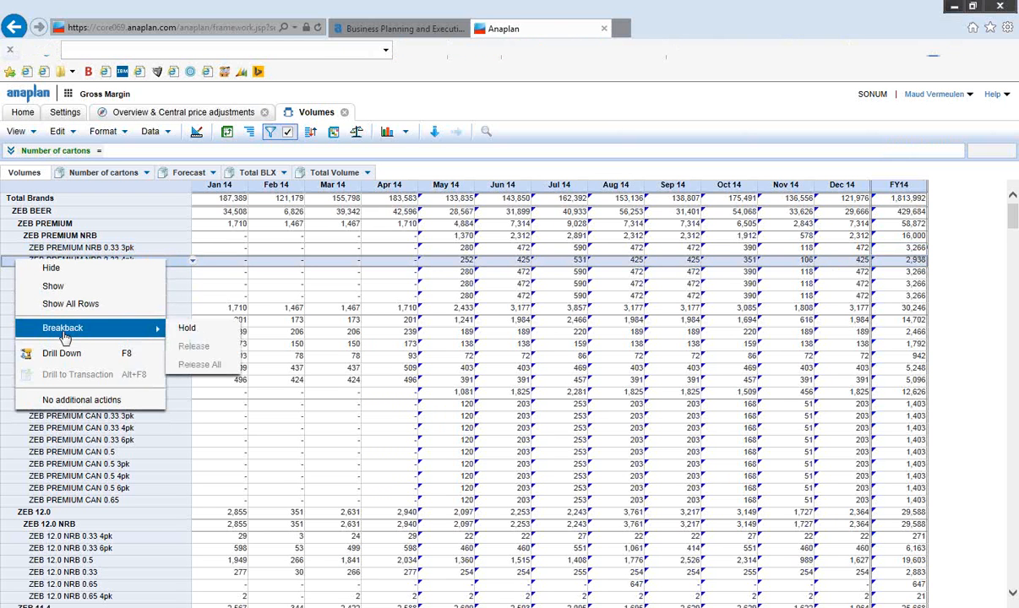
left_click(198, 335)
left_click(488, 225)
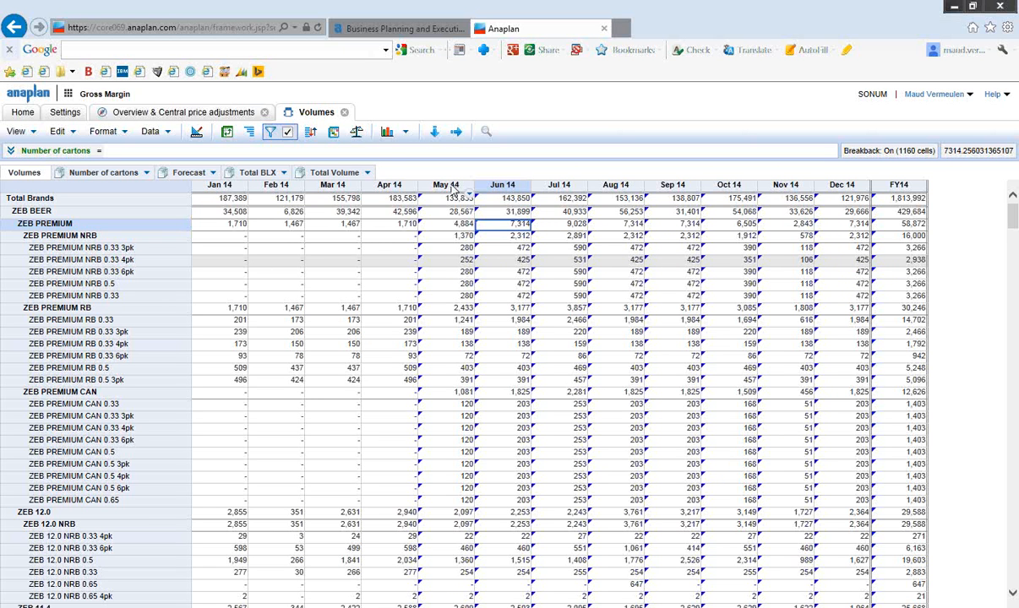
Apply a breakback hold to the entire May 14 column.
right_click(453, 189)
mouse_move(499, 255)
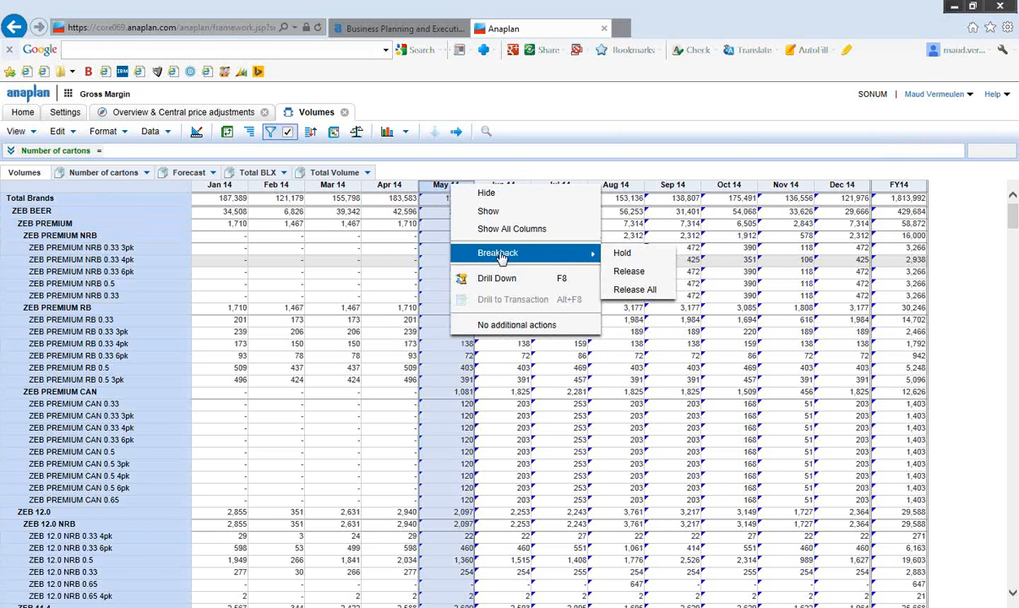
left_click(610, 252)
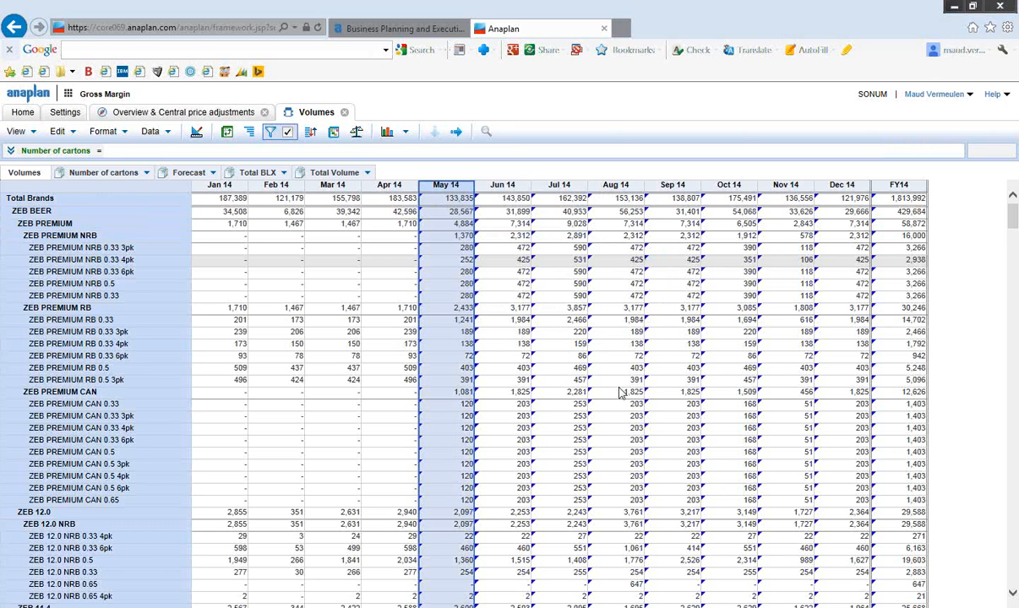
Set the FY14 forecast for ZEB PREMIUM NRB to 20000 cartons with the holds in place.
left_click(875, 235)
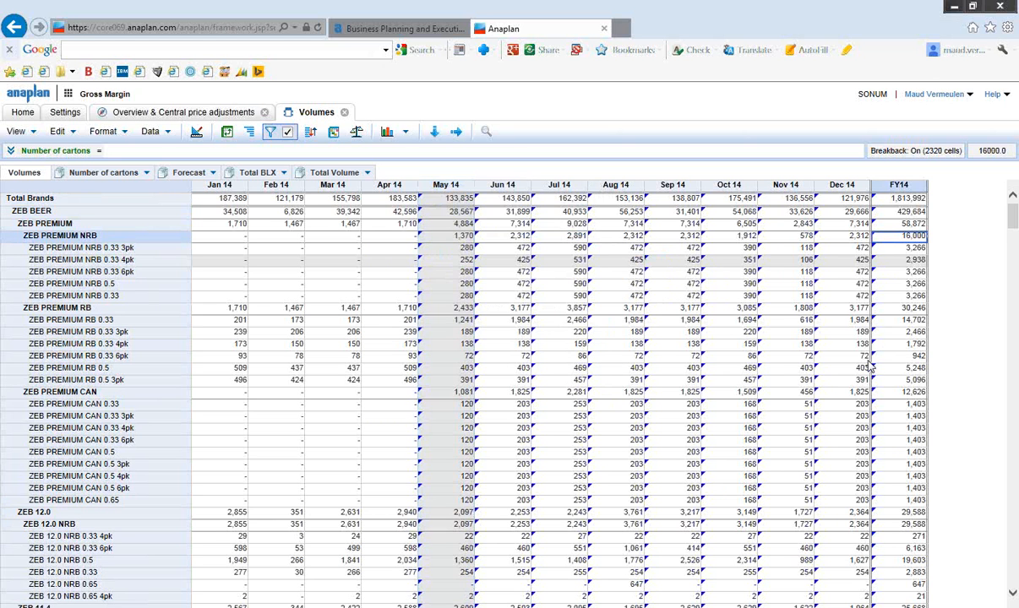
mouse_move(870, 365)
type("2000")
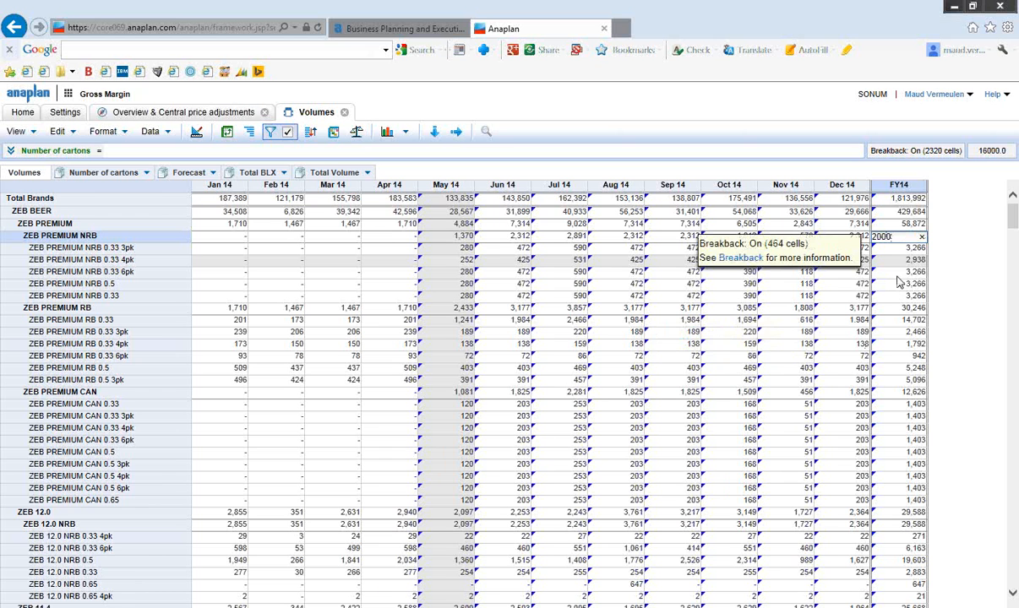
type("0")
key("Return")
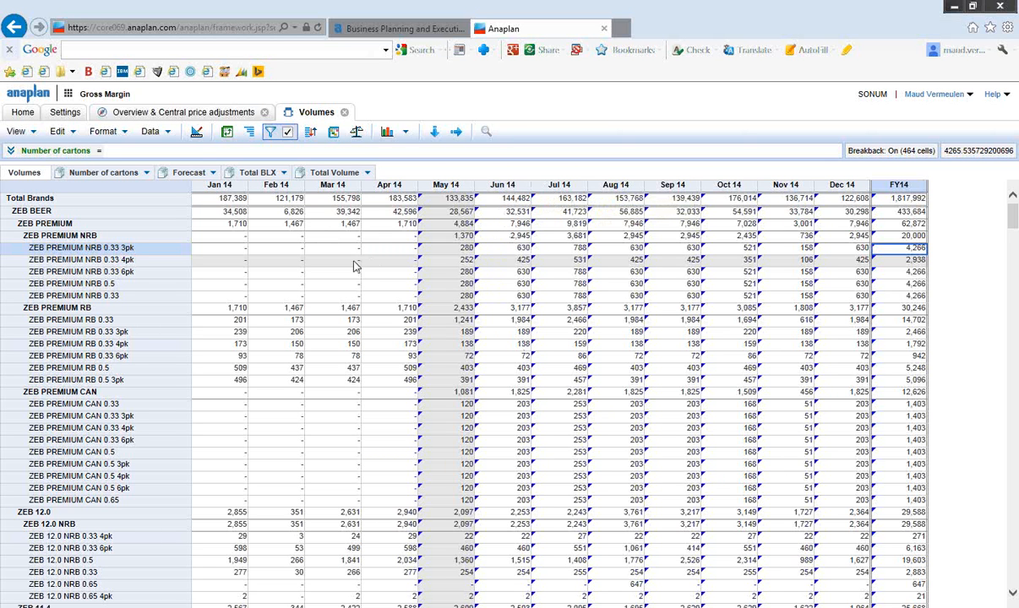
Release all breakback holds in the Volumes grid.
right_click(216, 262)
mouse_move(287, 331)
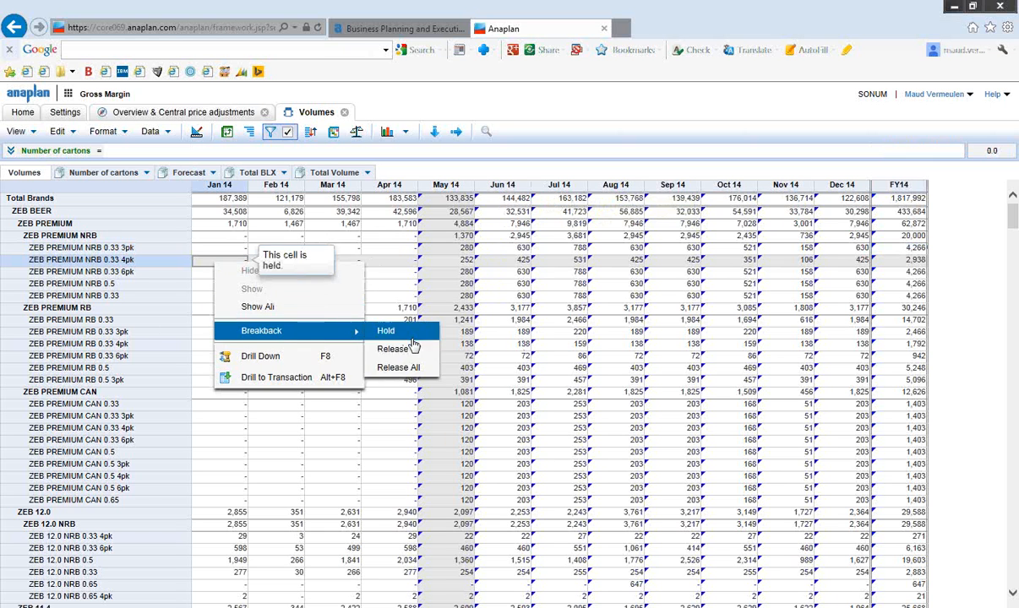
left_click(410, 365)
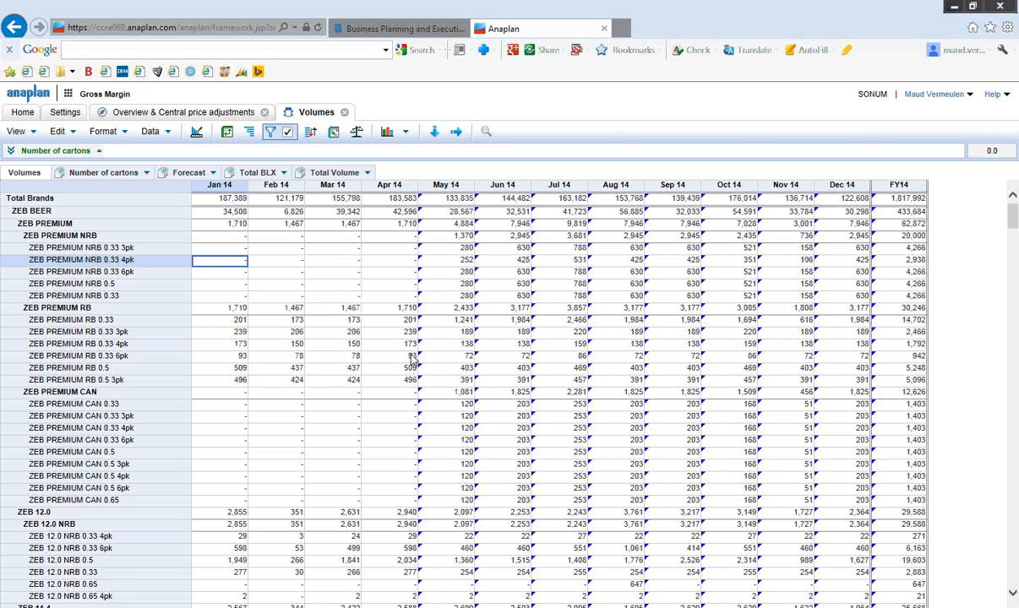
Show the volumes for retail customer NL AH with the volume type Base.
left_click(286, 175)
left_click(261, 218)
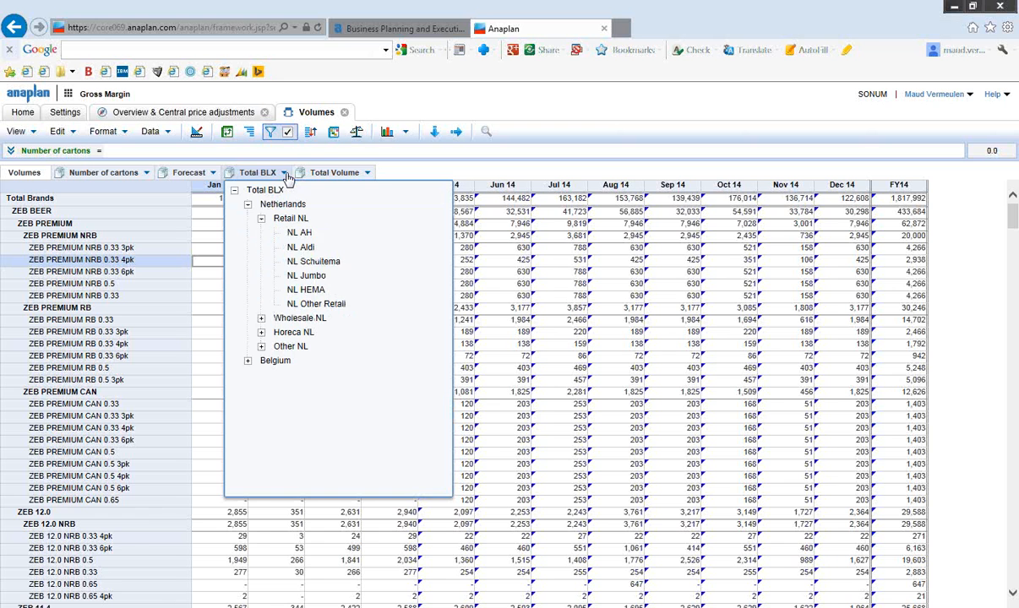
left_click(302, 234)
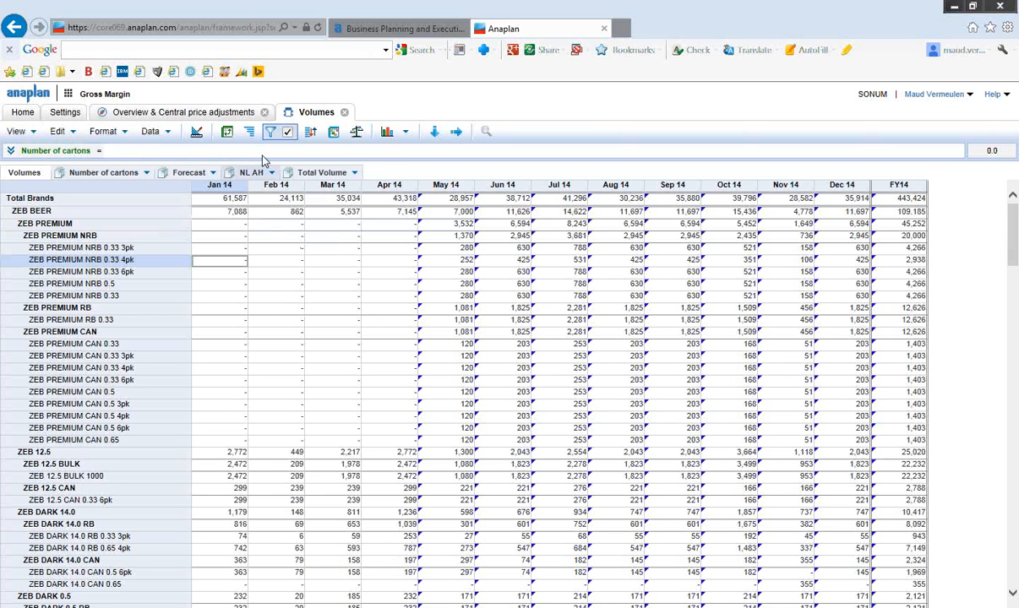
left_click(343, 174)
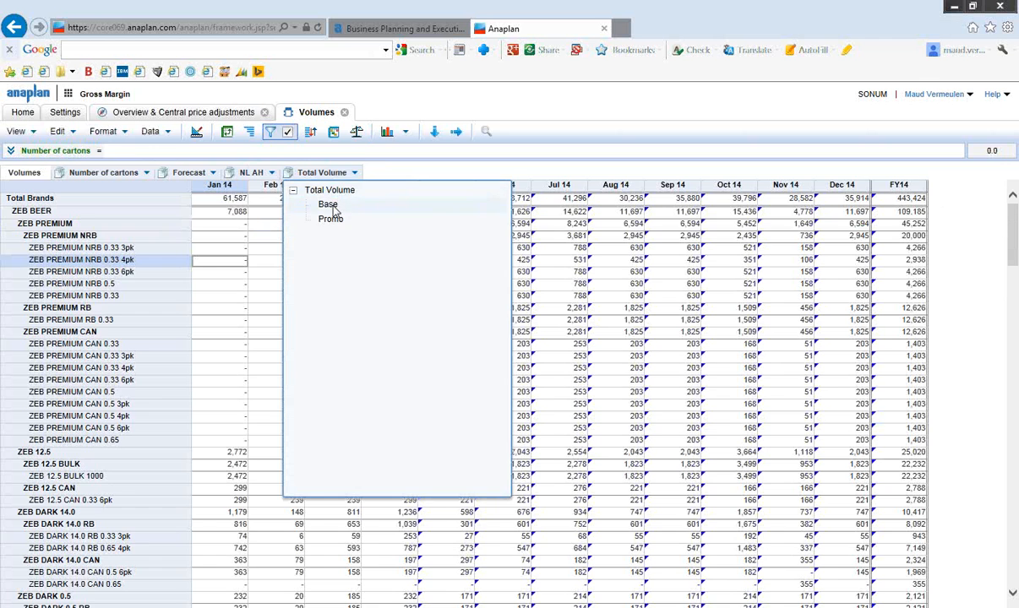
left_click(326, 206)
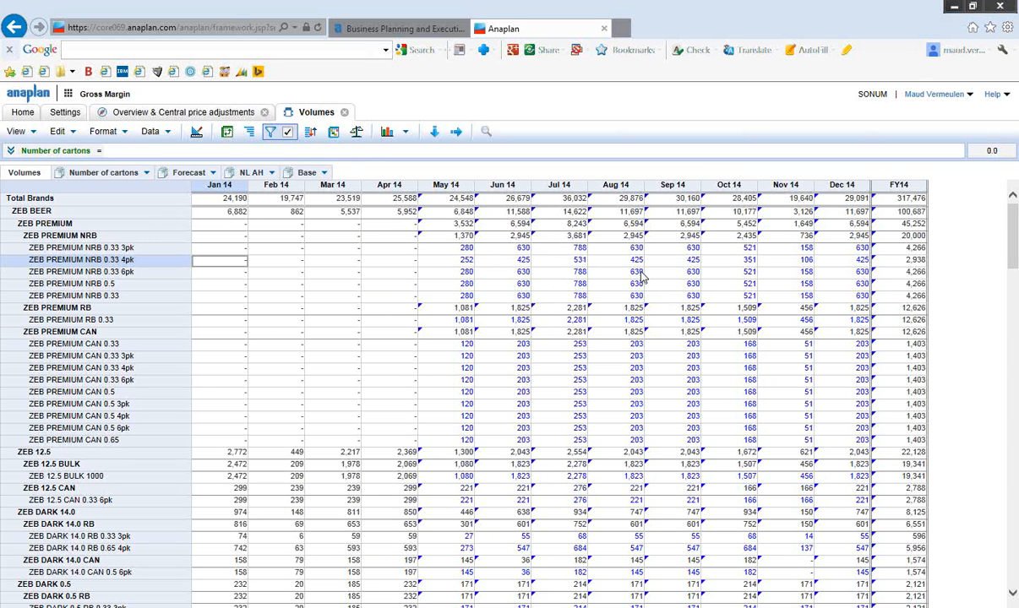
Set the May 14 volume of ZEB PREMIUM NRB 0.33 6pk to 3000 cartons.
left_click(464, 271)
type("3000")
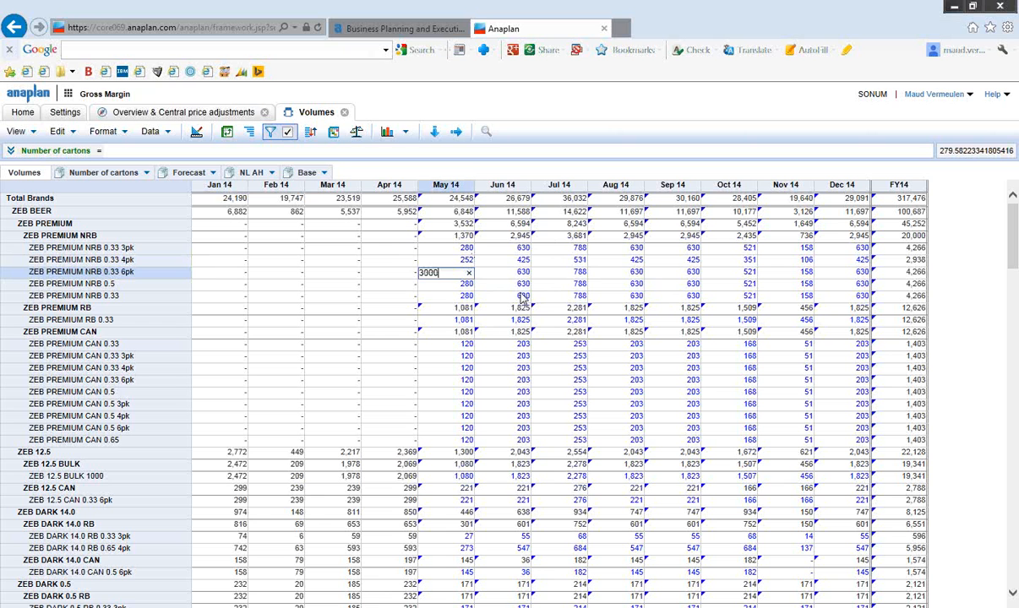
key("Return")
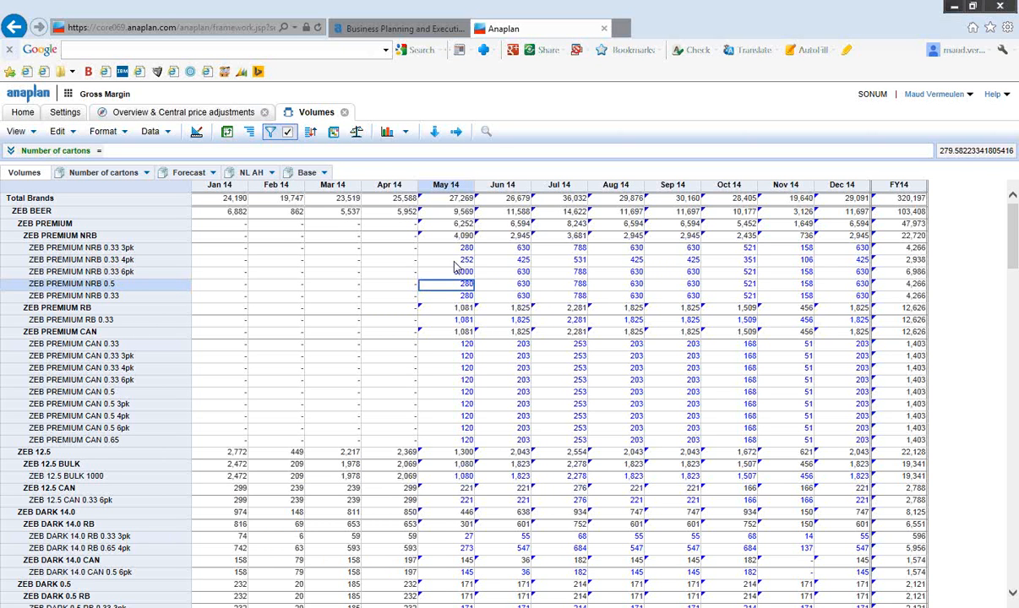
Show the volumes for Total BLX with the volume type Total Volume.
left_click(270, 174)
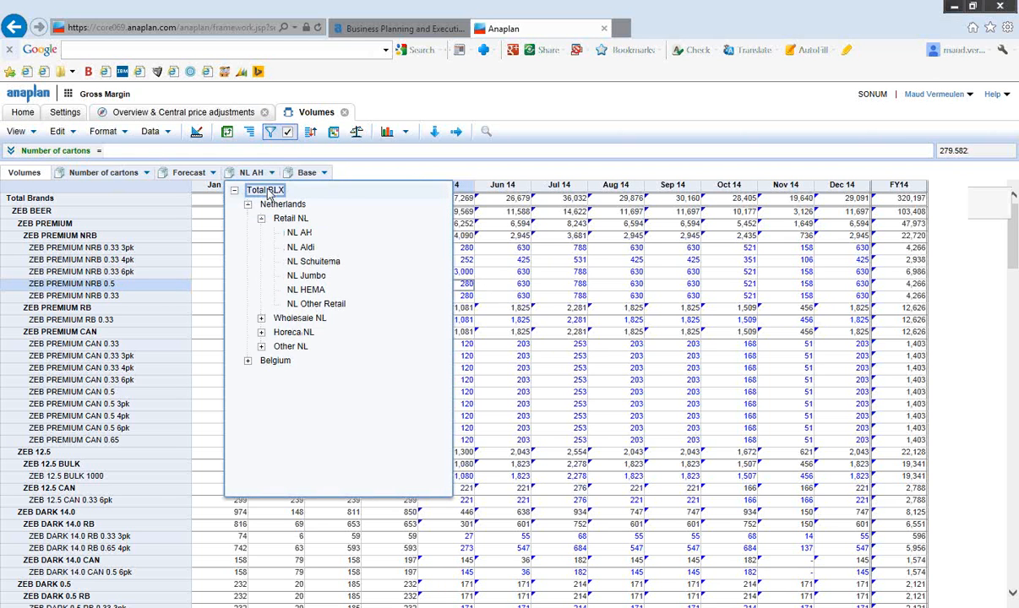
left_click(267, 191)
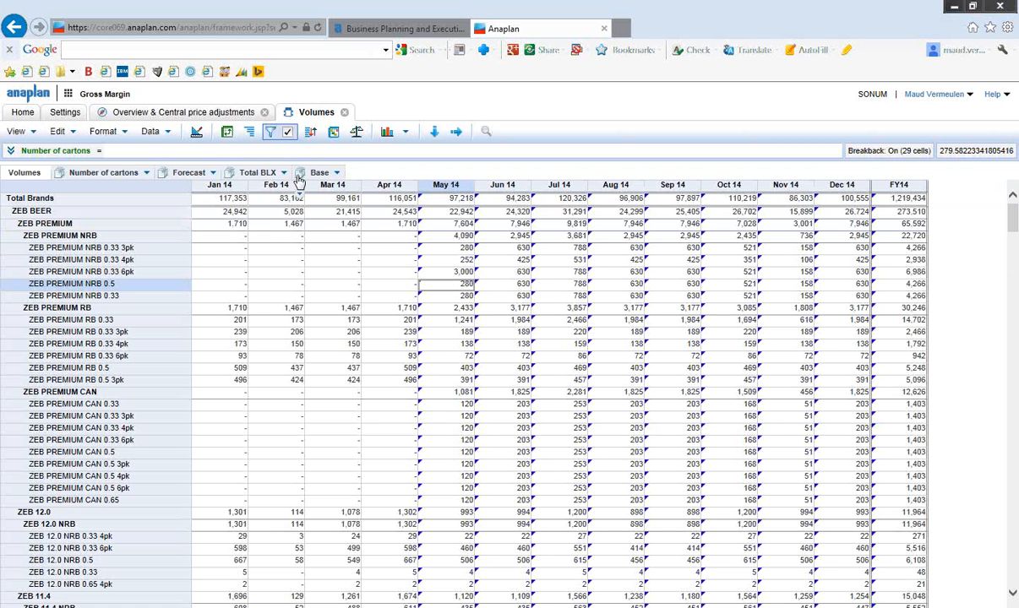
left_click(315, 173)
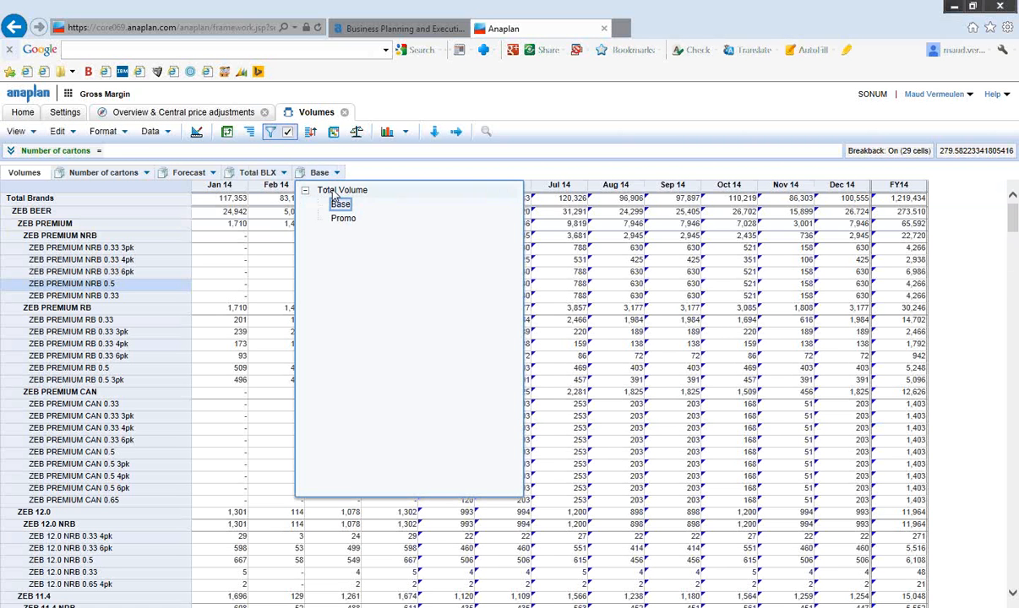
left_click(336, 191)
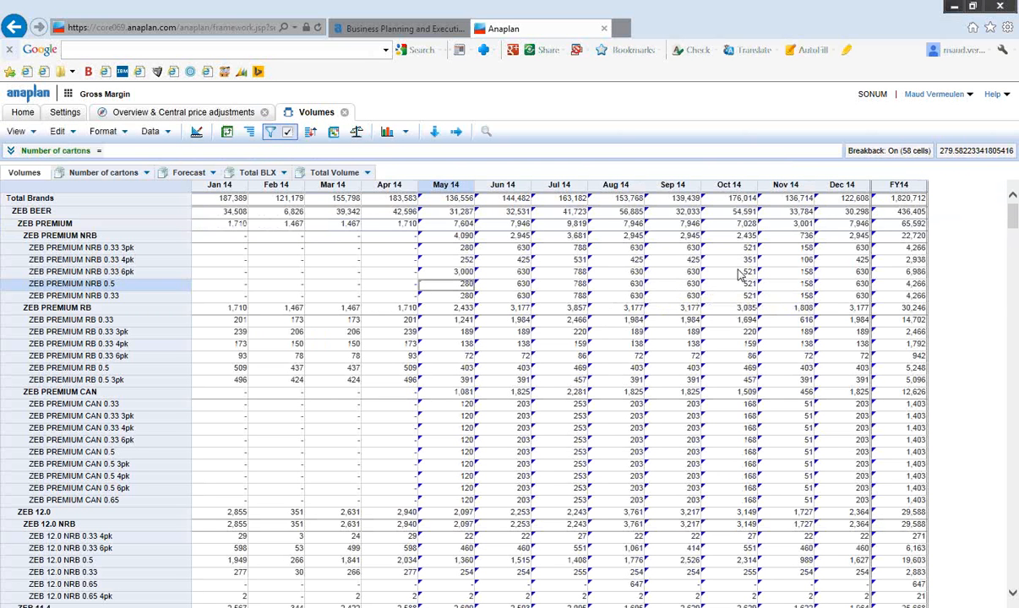
Set the ZEB PREMIUM NRB volumes for Oct 14, Nov 14 and Dec 14 to 0 cartons.
left_click(739, 239)
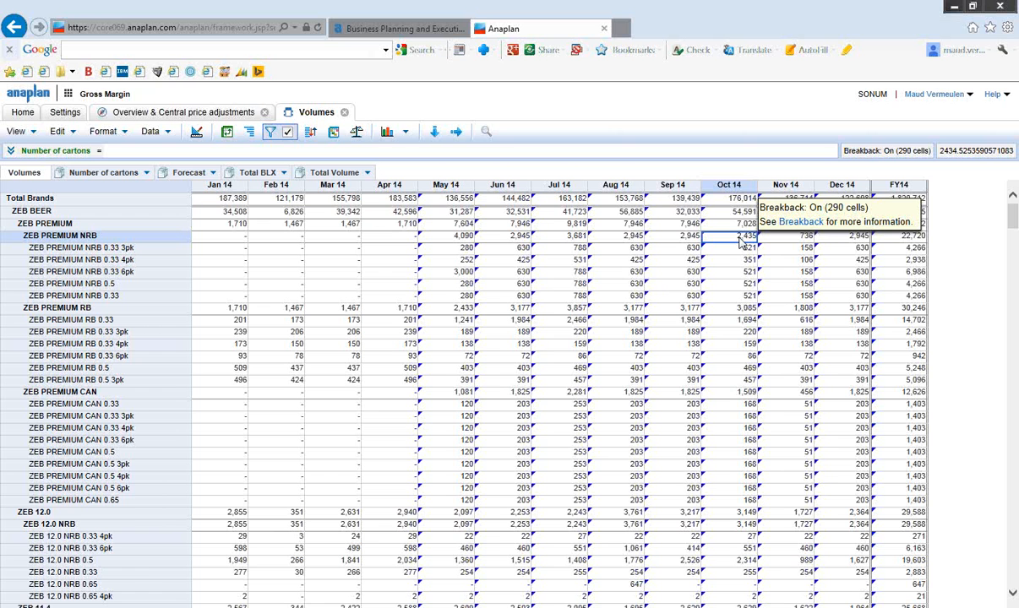
type("0")
left_click(782, 239)
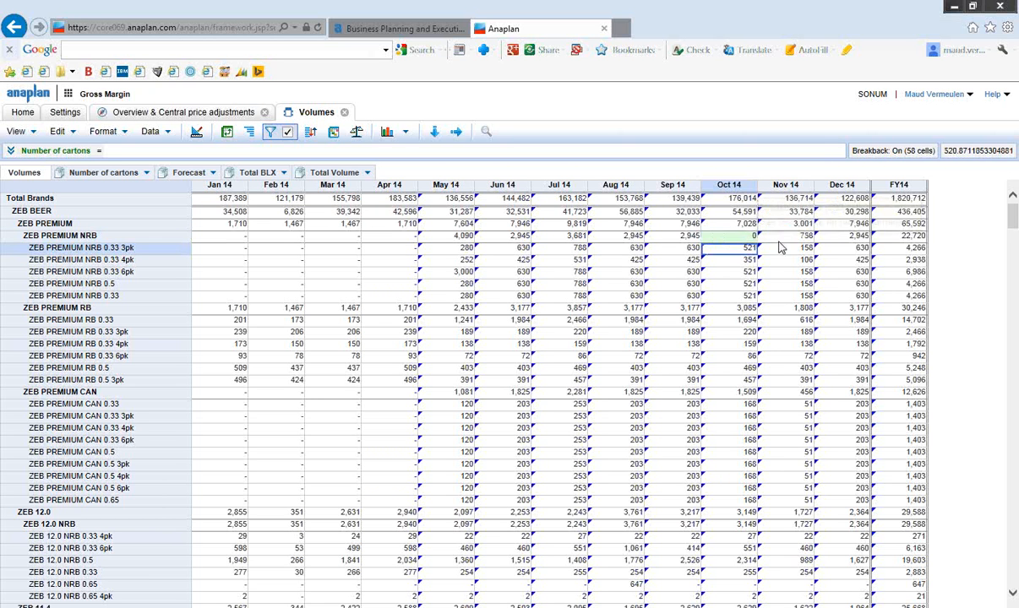
type("0")
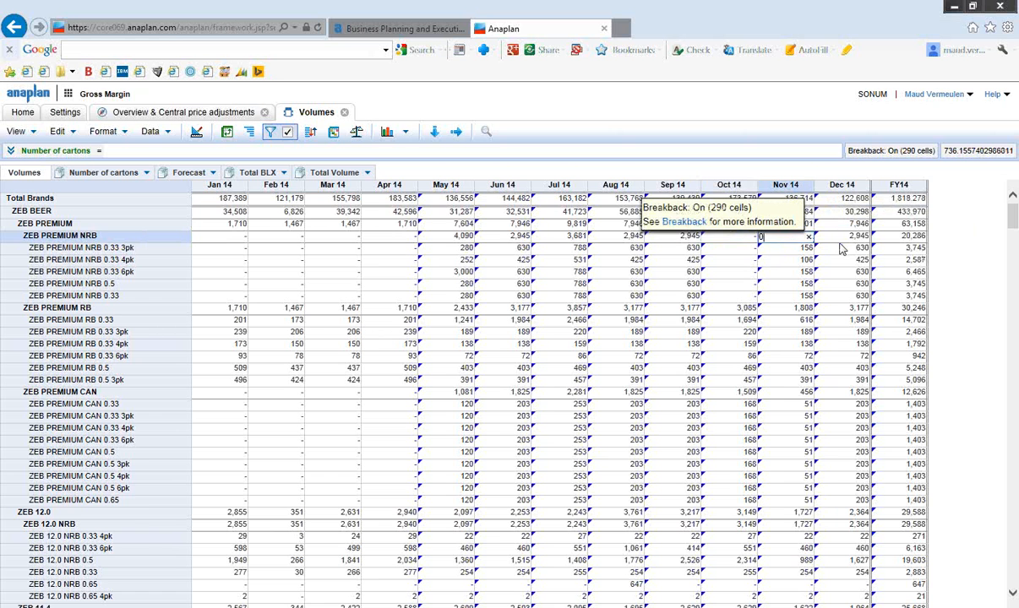
key("Tab")
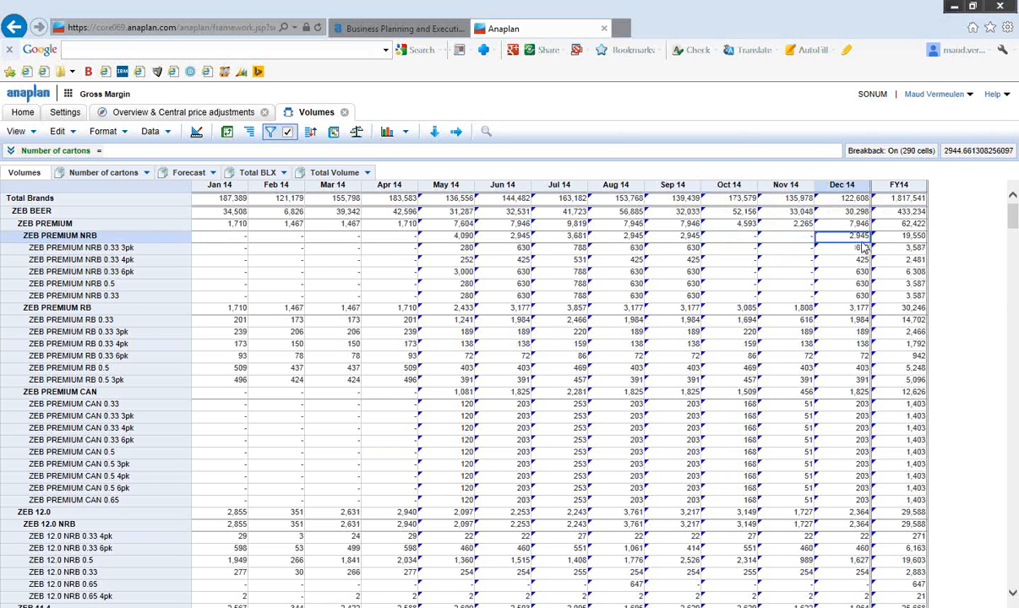
type("0")
left_click(845, 247)
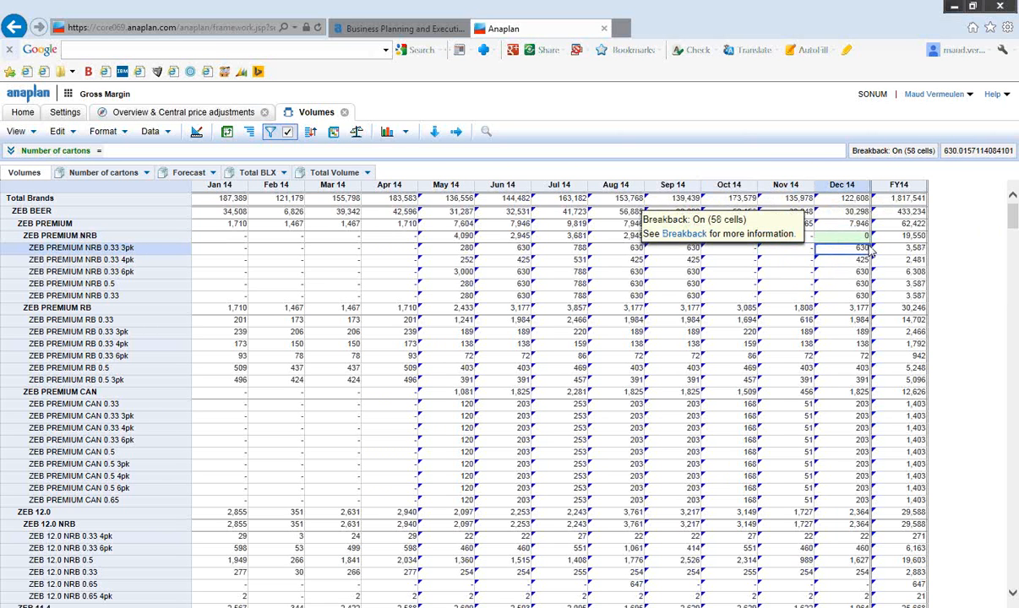
Show the Retail NL volumes and check the Oct 14 cell of ZEB PREMIUM NRB.
left_click(279, 173)
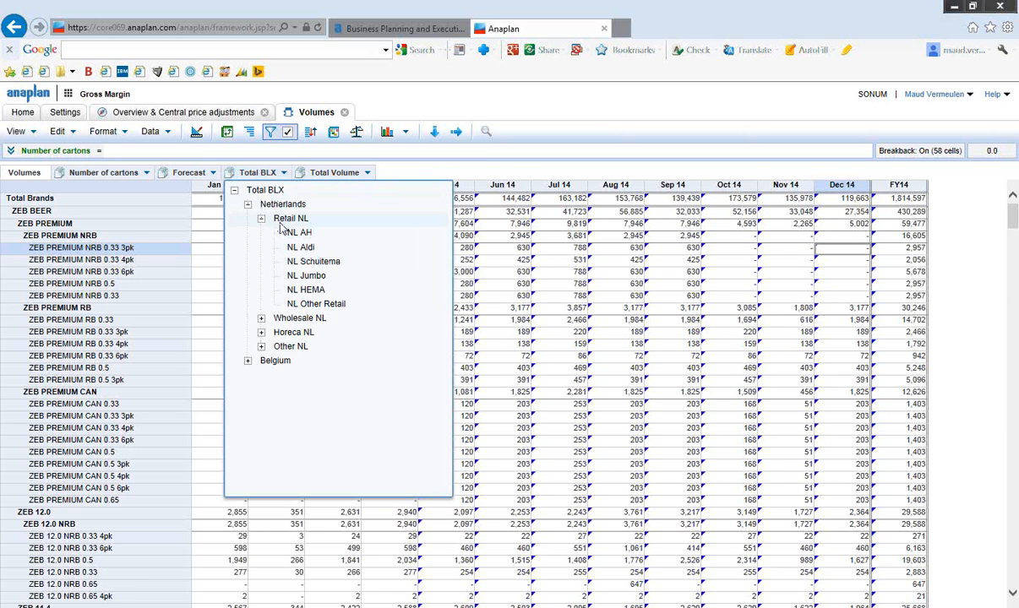
left_click(284, 229)
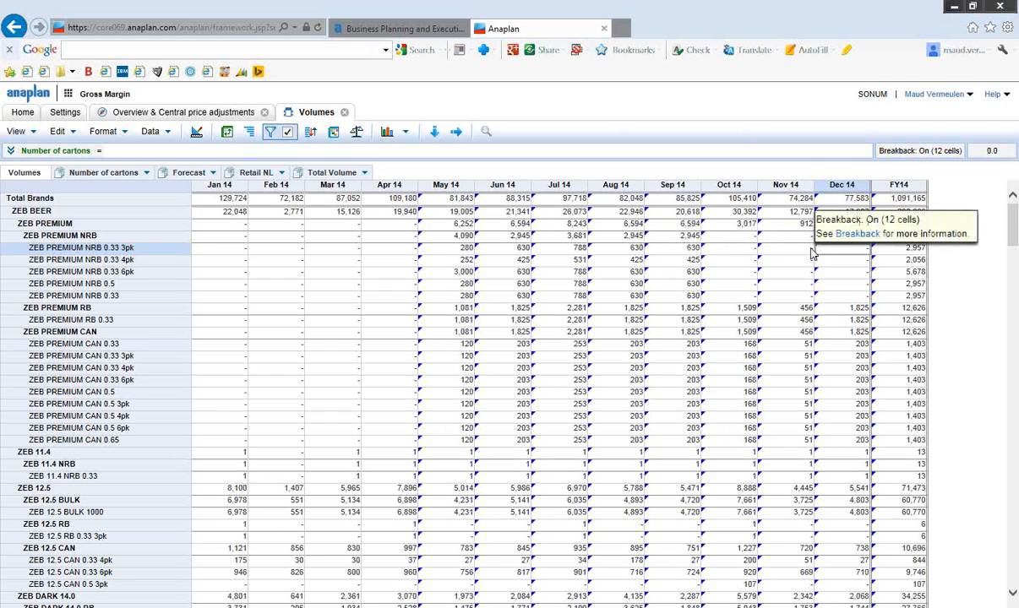
left_click(728, 236)
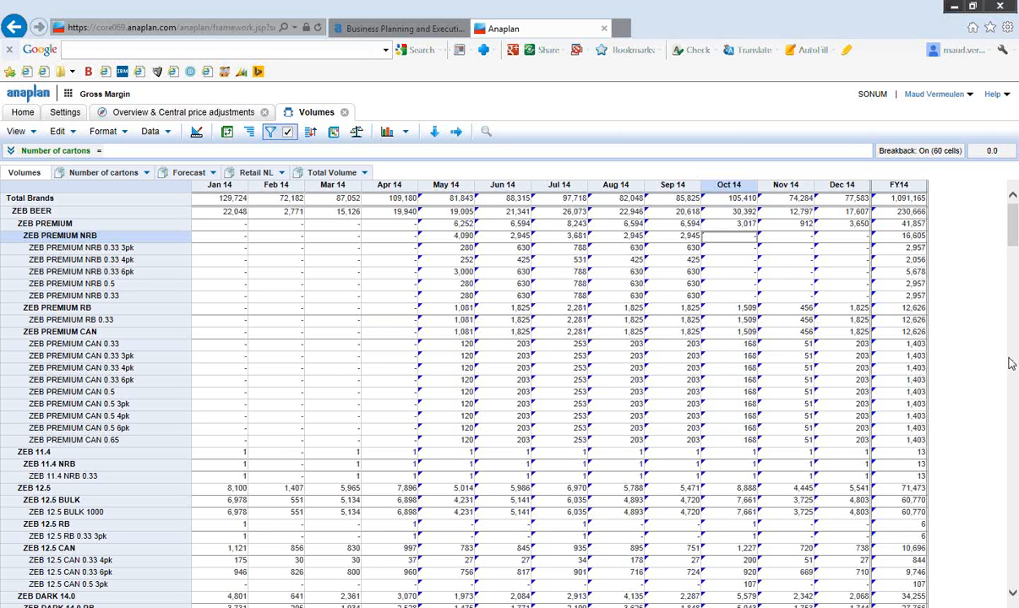
View the change history of the Oct 14 ZEB PREMIUM NRB cell for Retail NL, and close it.
mouse_move(580, 359)
mouse_move(506, 340)
right_click(730, 244)
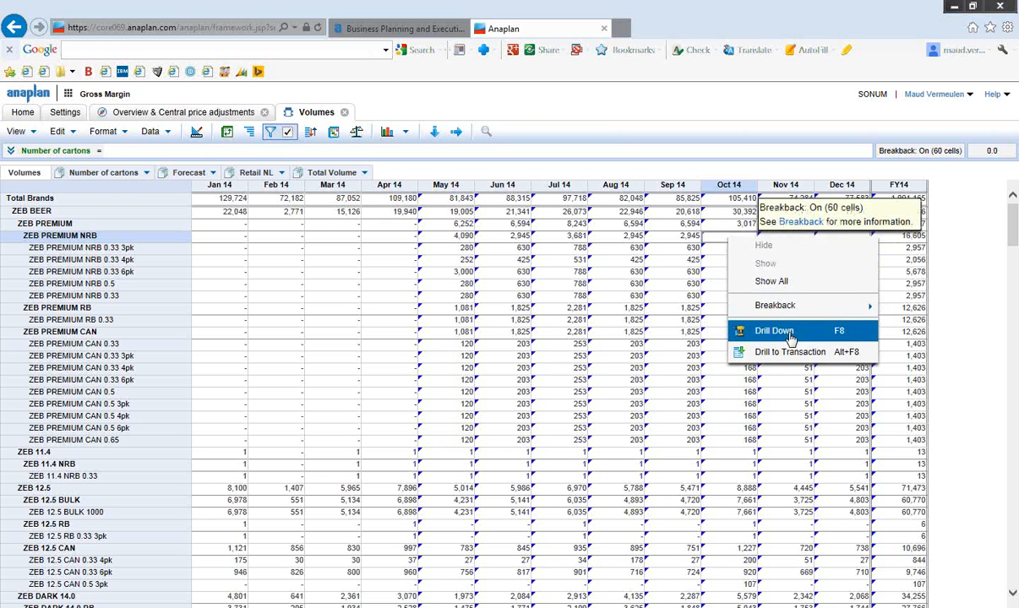
left_click(165, 135)
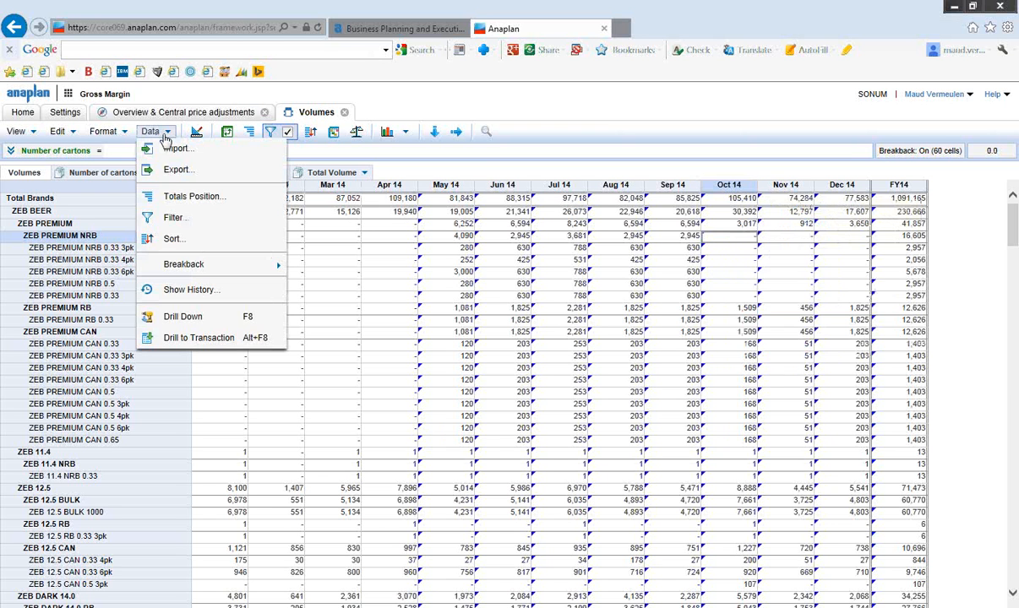
left_click(174, 288)
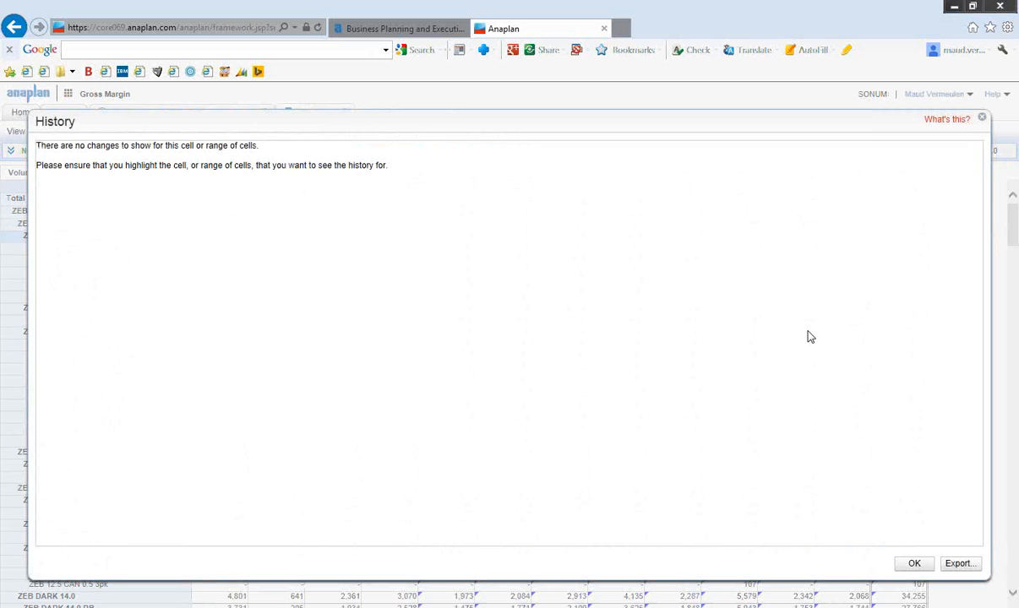
left_click(982, 117)
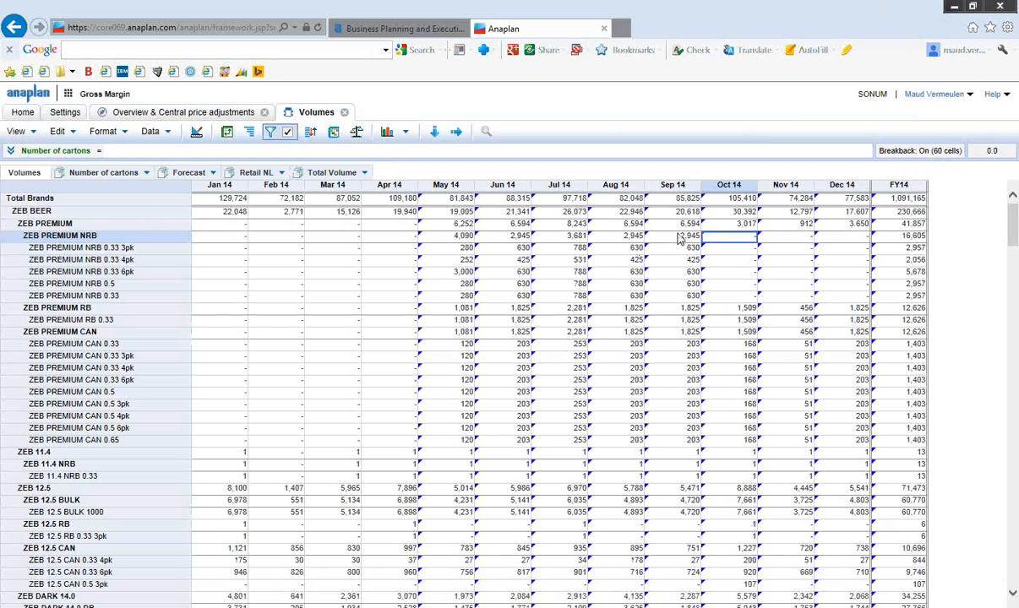
View the change history of the May 14 ZEB PREMIUM NRB 0.33 6pk cell, and return the grid to Total BLX.
left_click(437, 269)
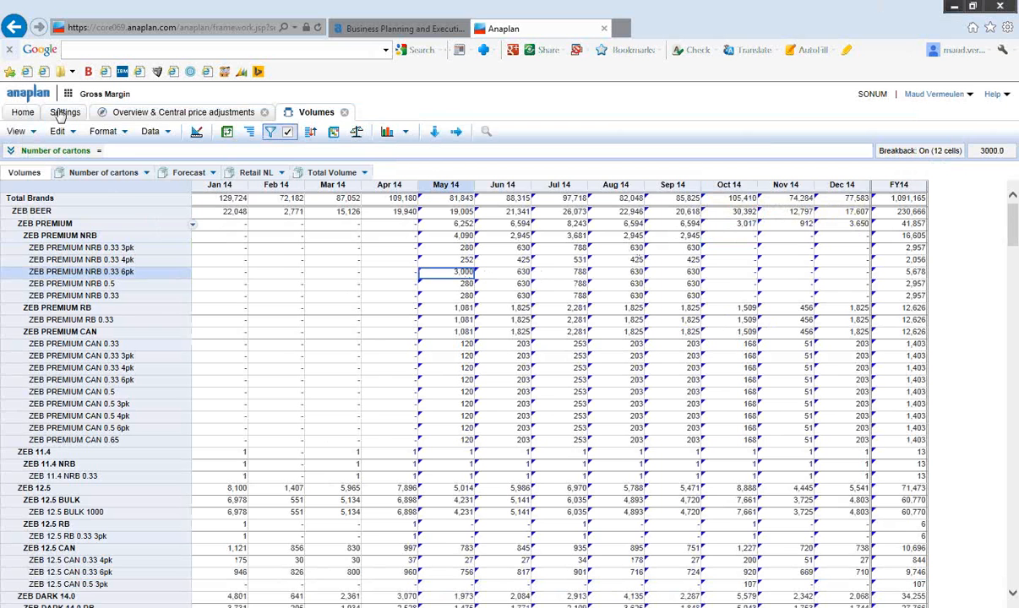
left_click(151, 132)
left_click(194, 290)
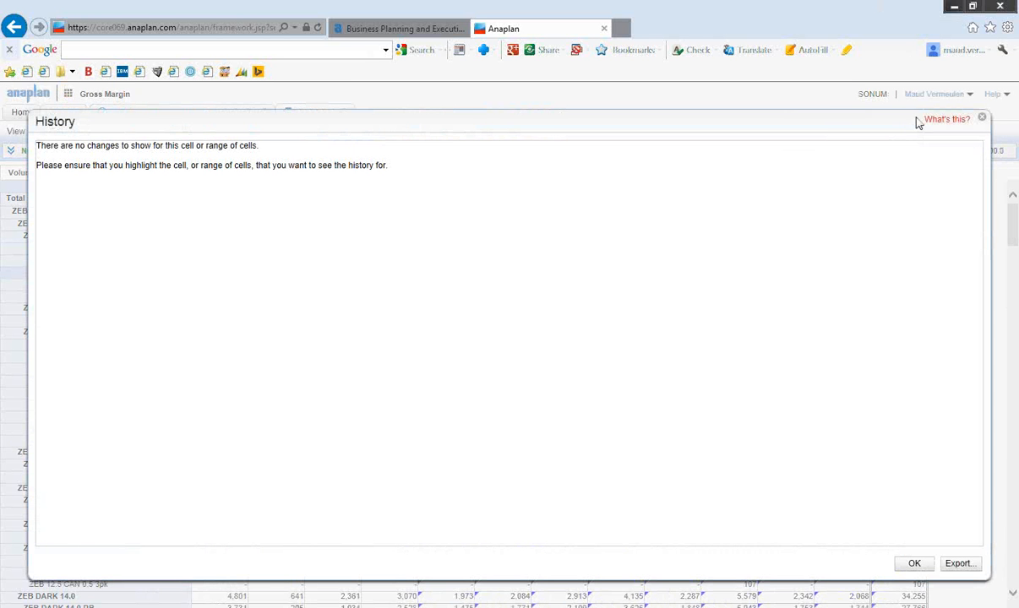
left_click(981, 118)
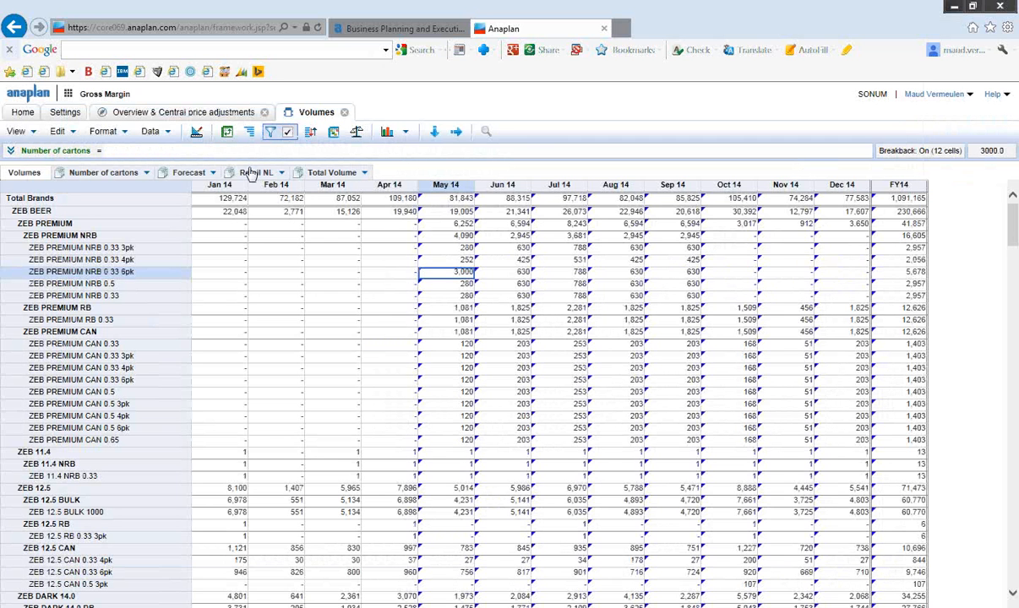
left_click(279, 173)
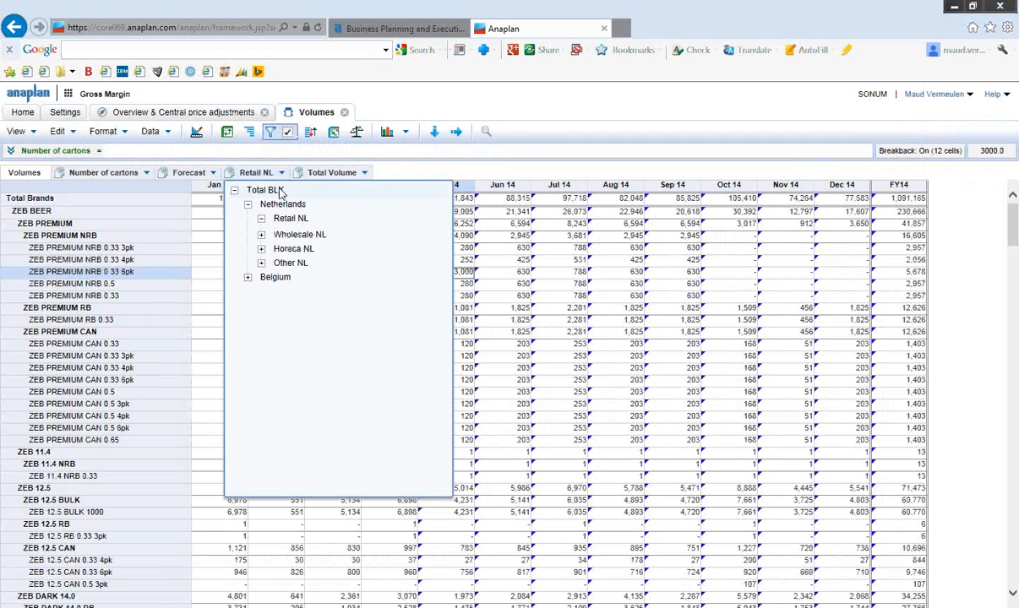
left_click(282, 194)
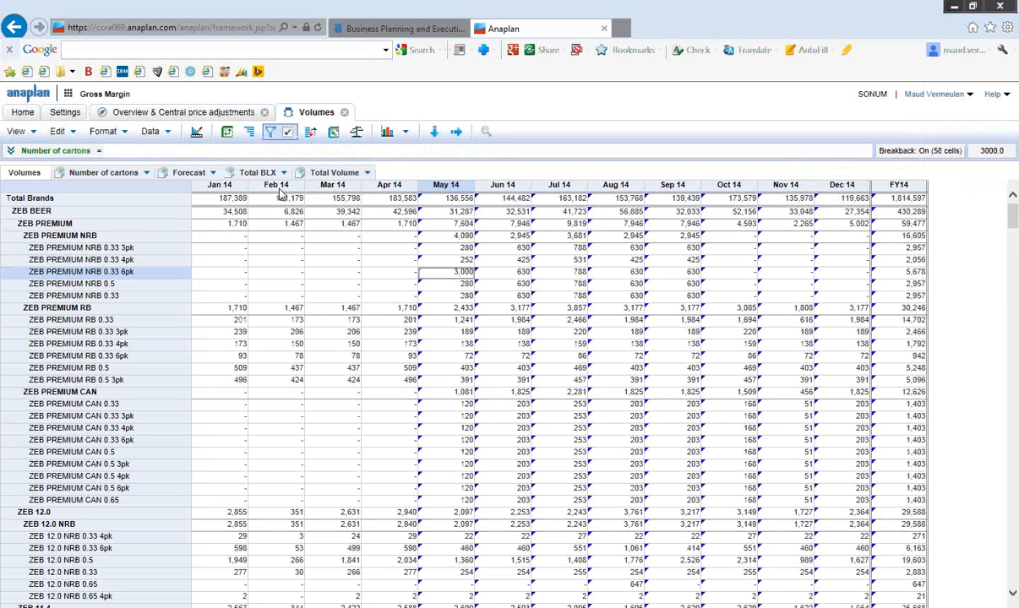
Examine the most recent entries in the model's change history, selecting IDs 2003306 and 2003311, and close it without restoring.
left_click(67, 115)
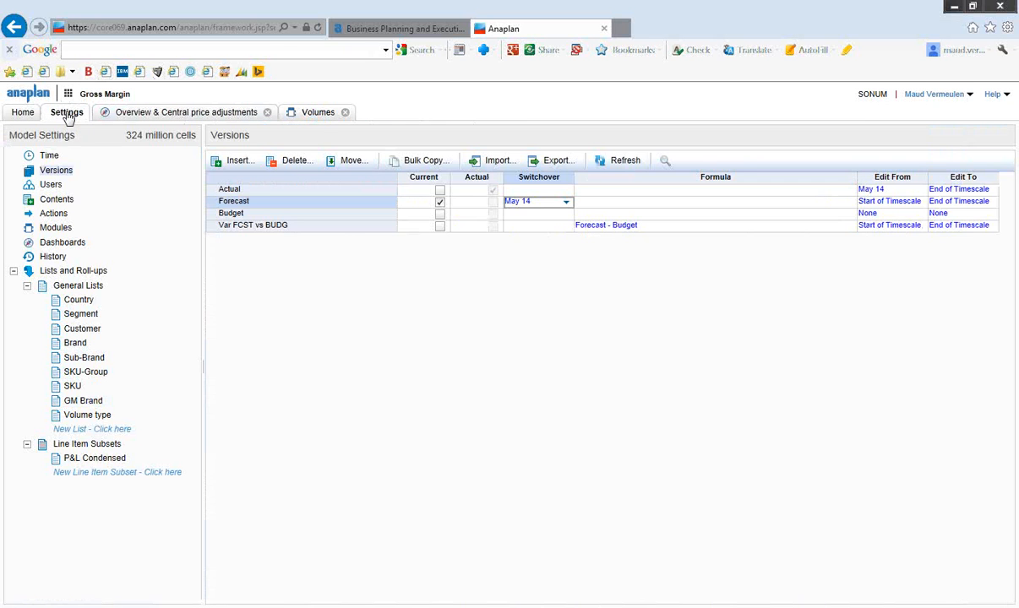
left_click(75, 260)
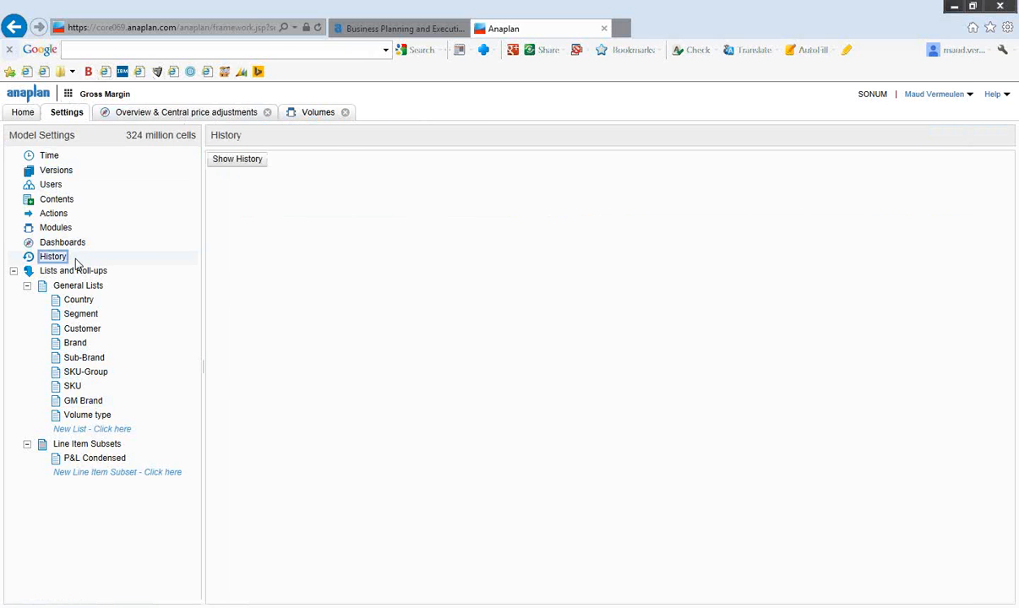
left_click(259, 160)
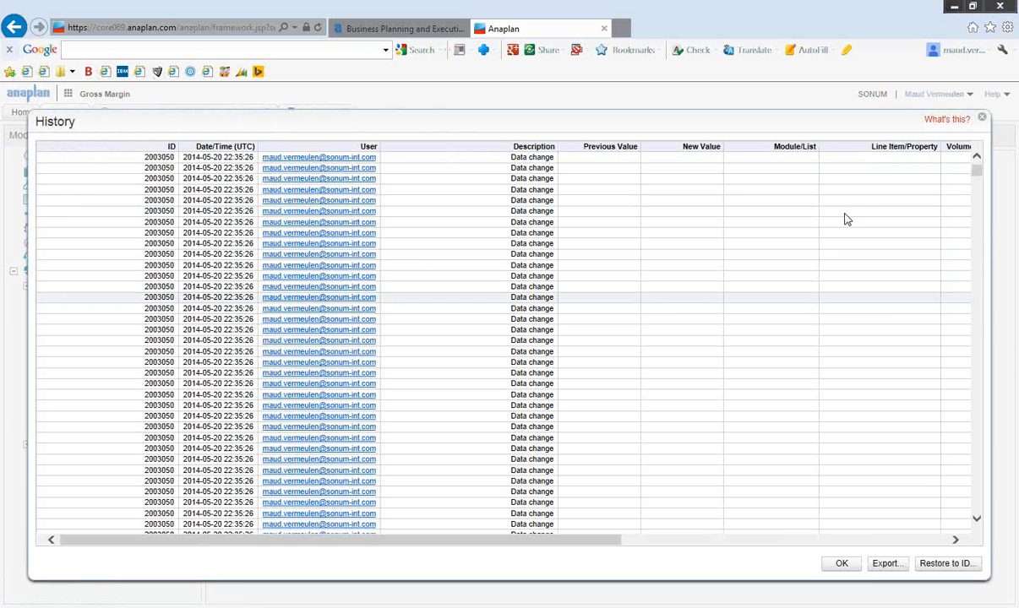
left_click_drag(975, 170, 978, 507)
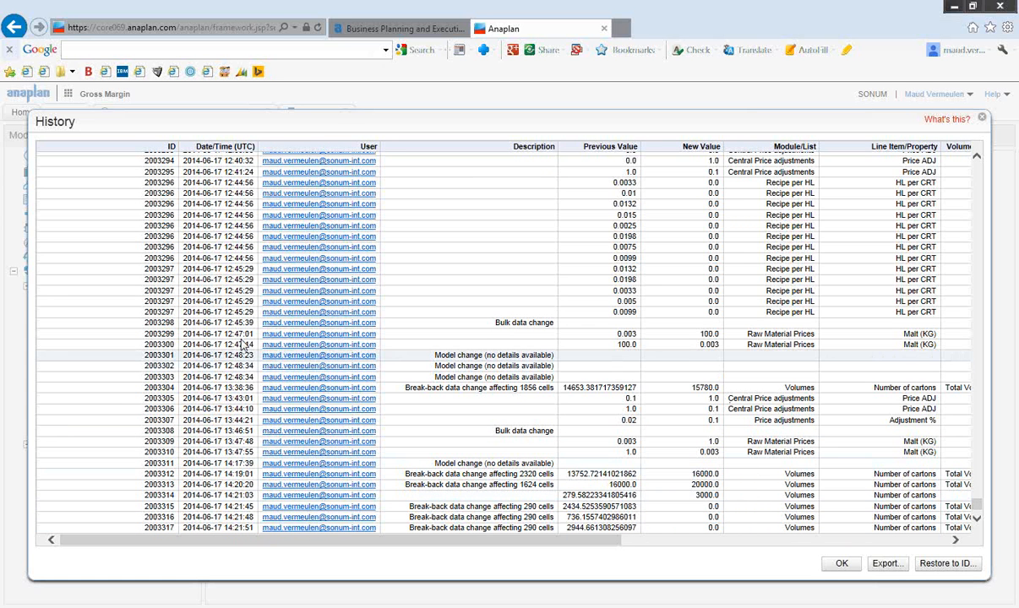
left_click(160, 411)
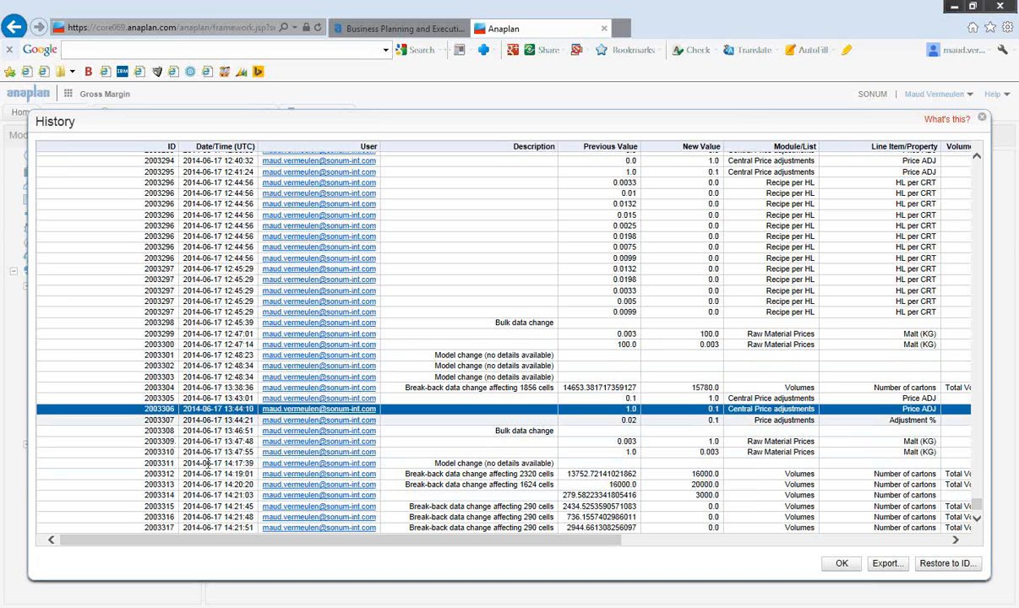
left_click(158, 463)
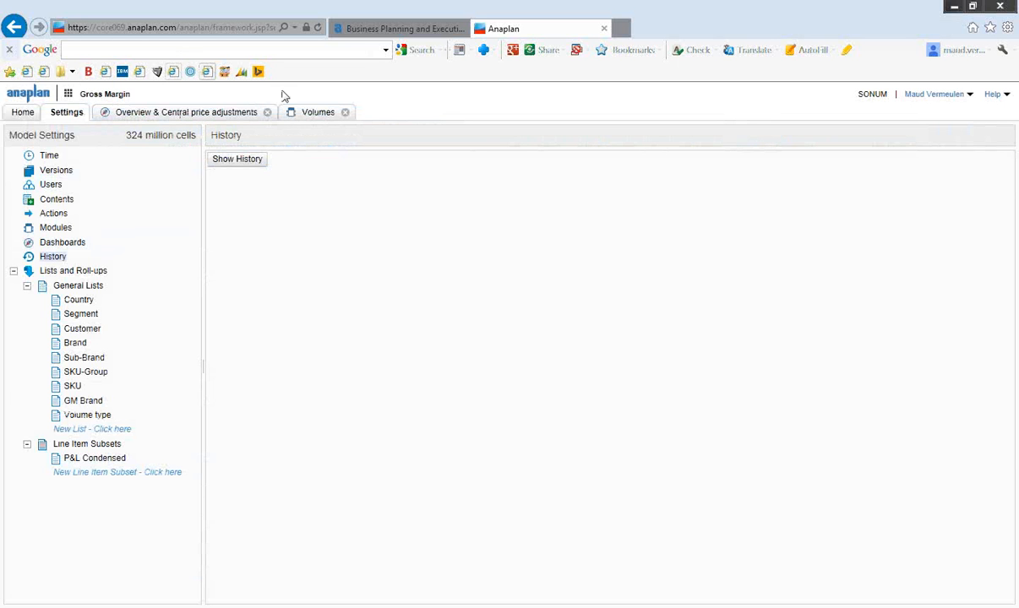
Return to the Overview & Central price adjustments dashboard and compare the volume chart and P&L of MATSER, SODA and ZEB BEER.
left_click(319, 115)
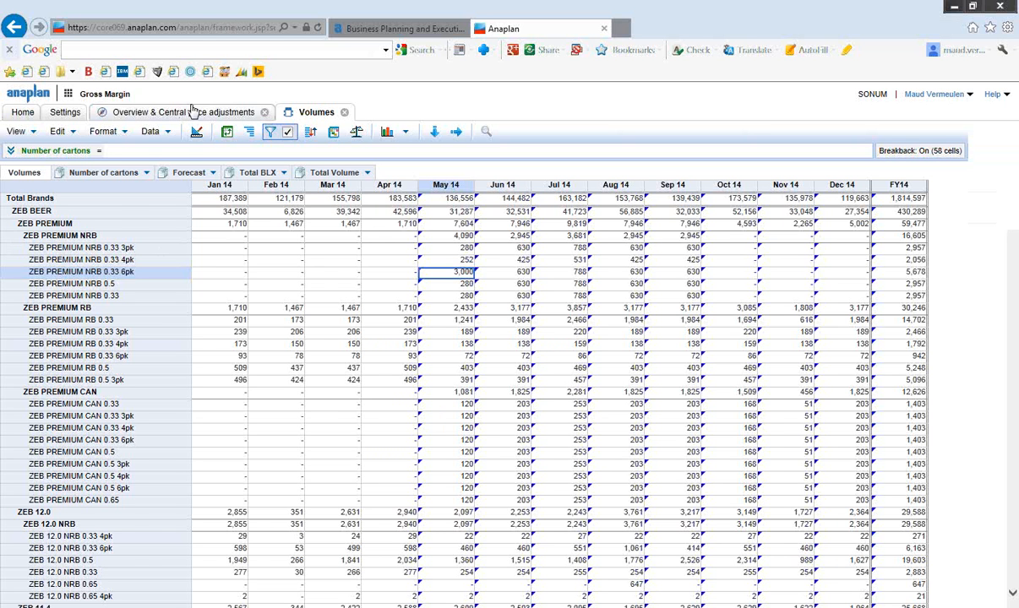
left_click(193, 112)
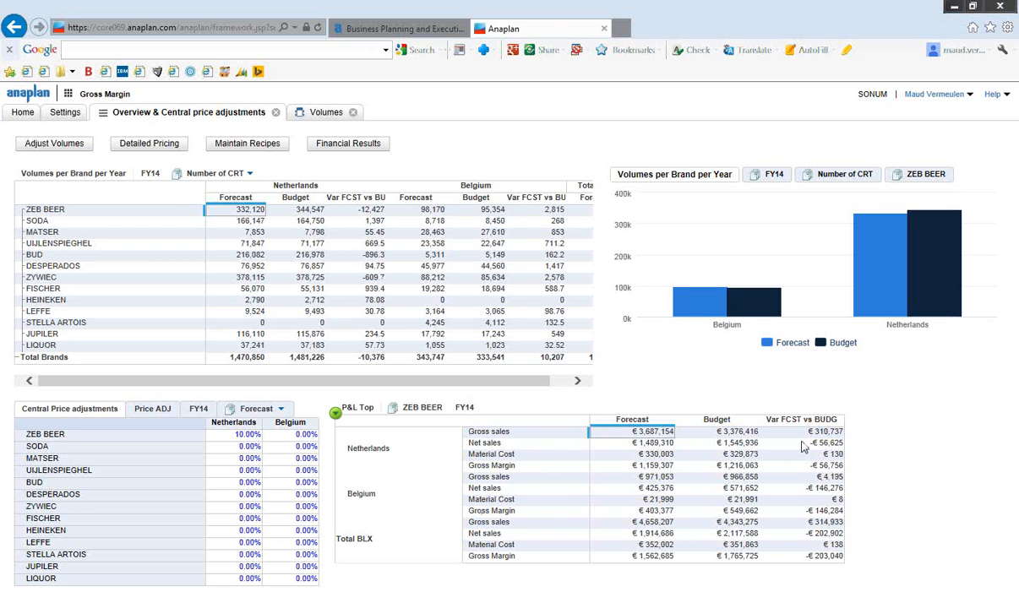
left_click(69, 459)
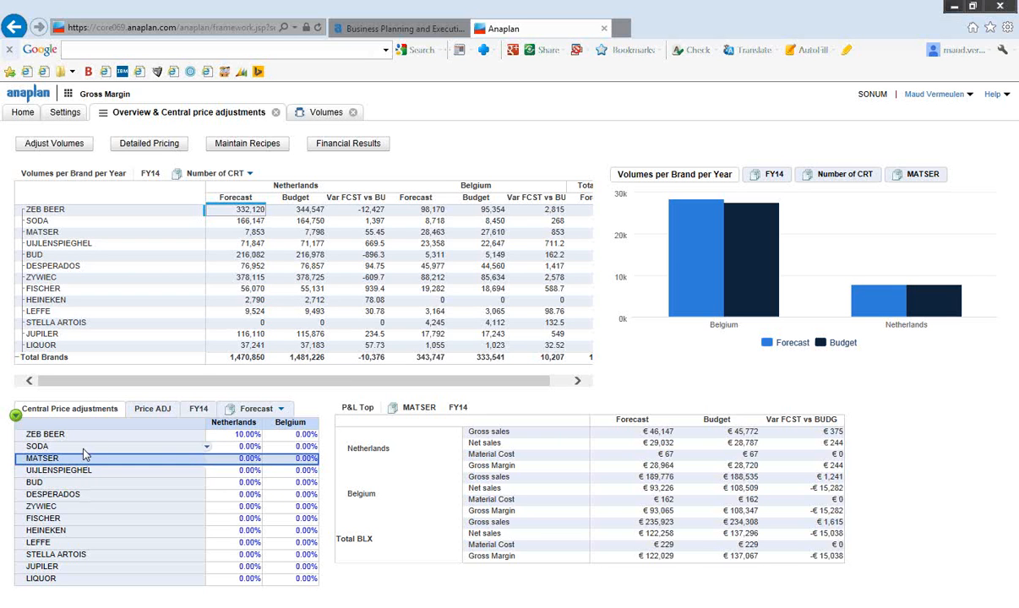
left_click(84, 446)
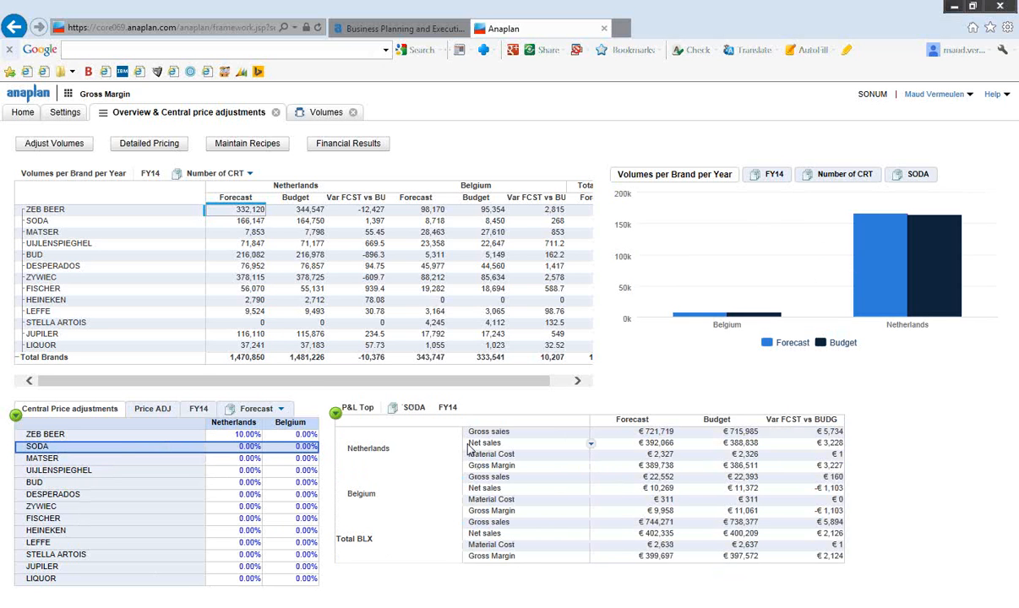
left_click(66, 433)
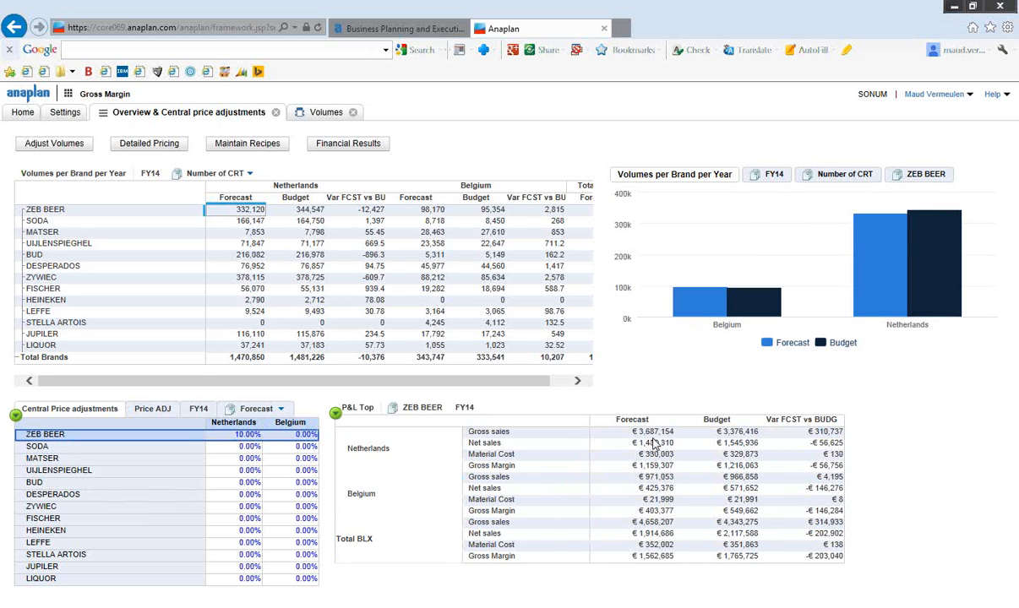
Set the Netherlands central price adjustment for ZEB BEER to 100% and show that brand's P&L.
left_click(240, 435)
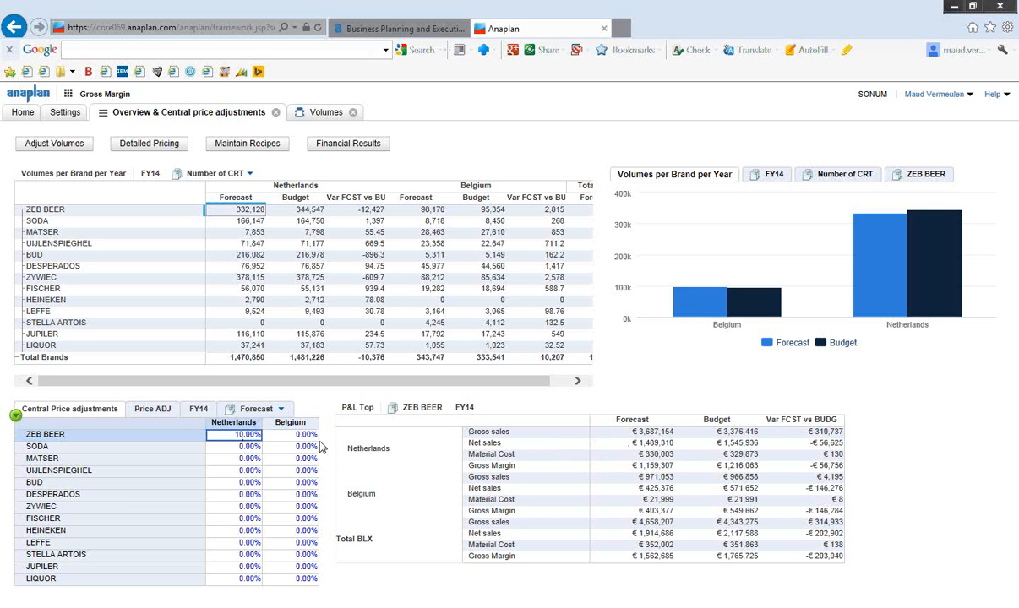
type("100%")
key("Return")
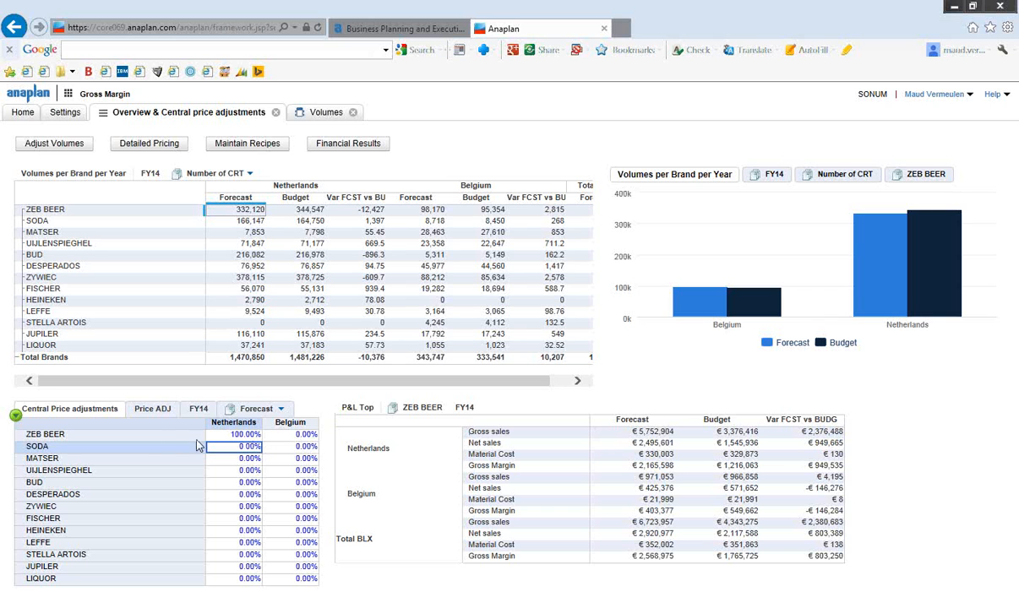
left_click(169, 437)
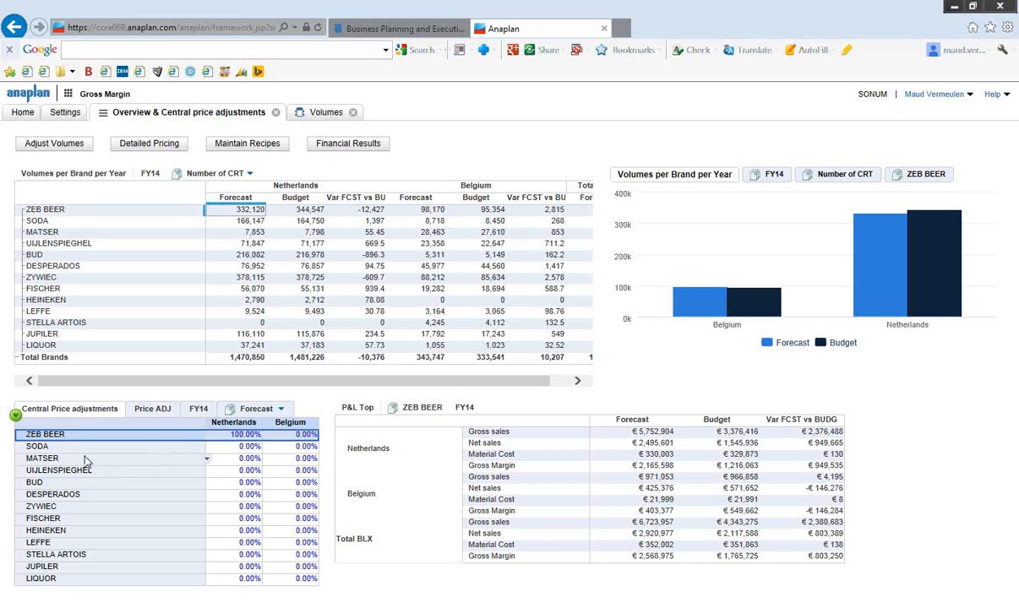
Open the detailed pricing dashboard and show the prices of ZEB PREMIUM NRB 0.33 3pk for customer NL AH.
left_click(150, 143)
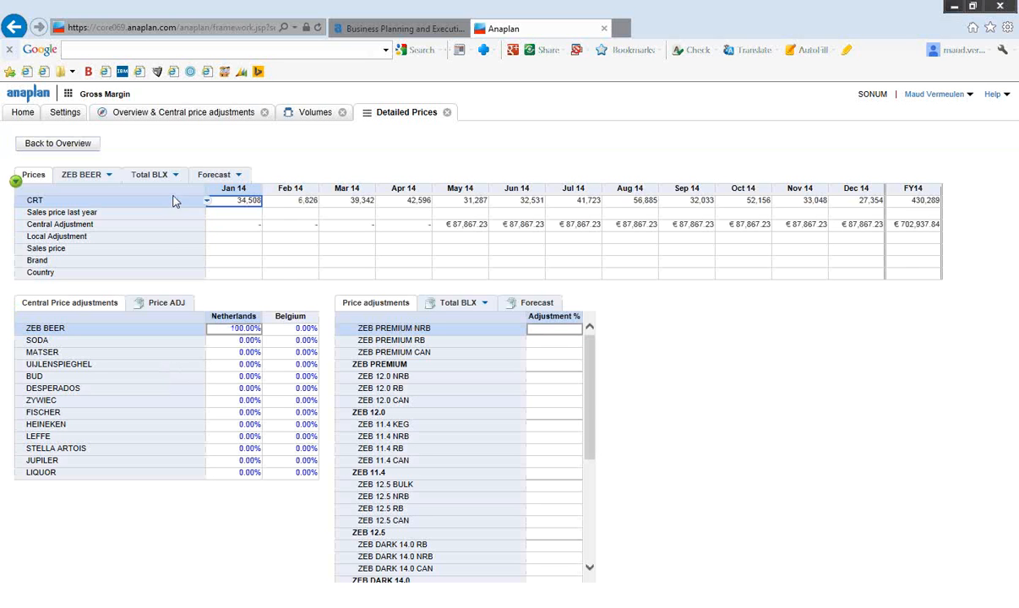
left_click(109, 179)
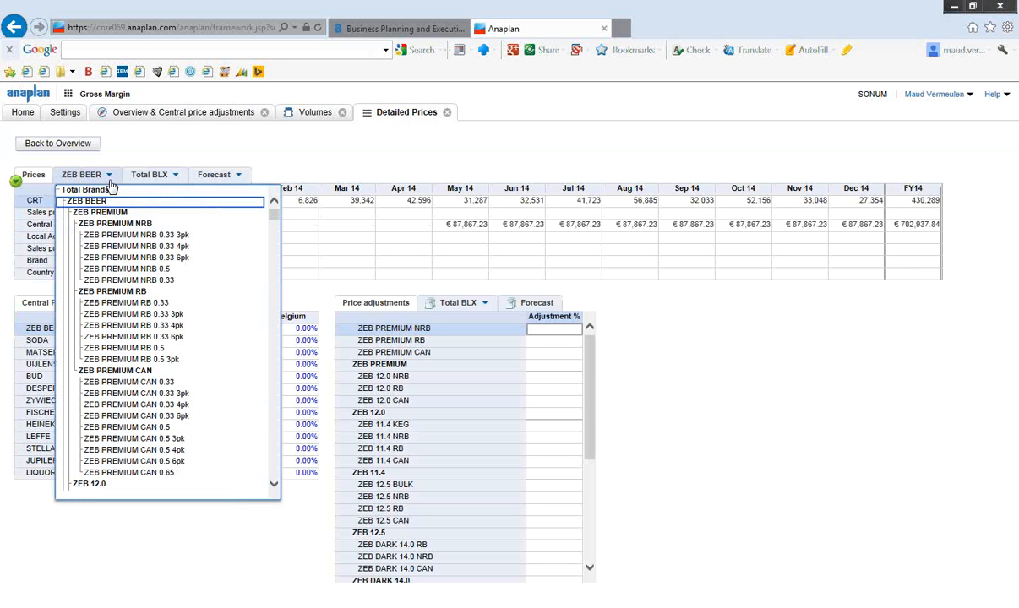
left_click(139, 236)
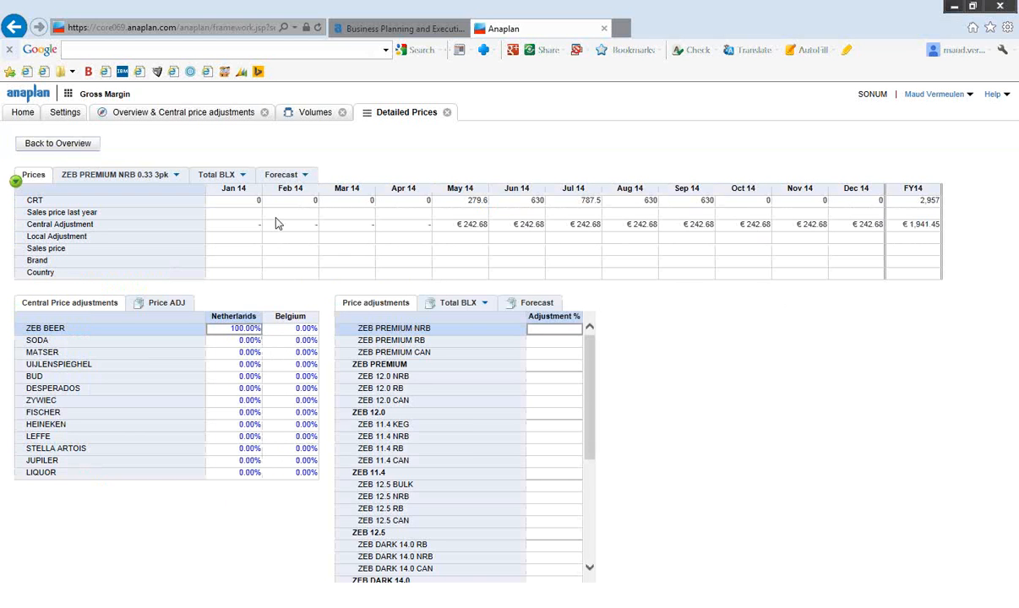
left_click(239, 175)
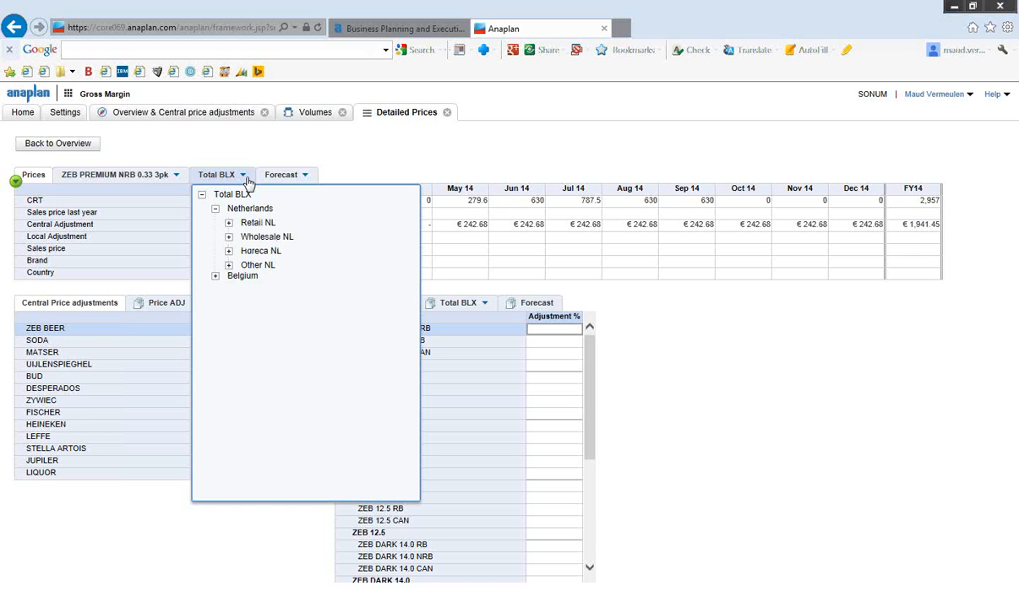
left_click(265, 236)
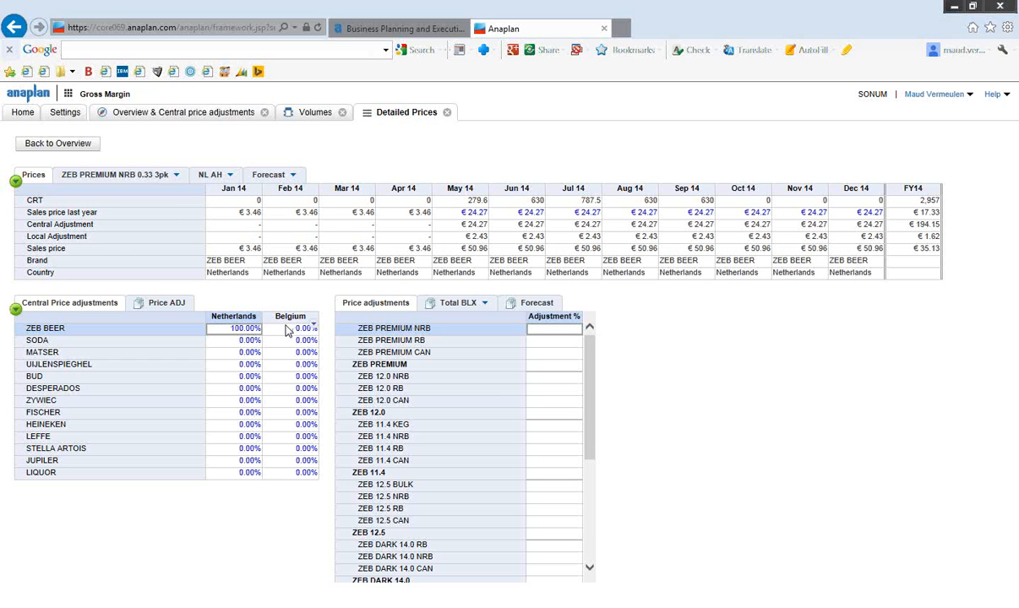
Set the Netherlands central price adjustment for ZEB BEER to 10% on the Detailed Prices dashboard.
double_click(248, 329)
left_click(248, 330)
type("10")
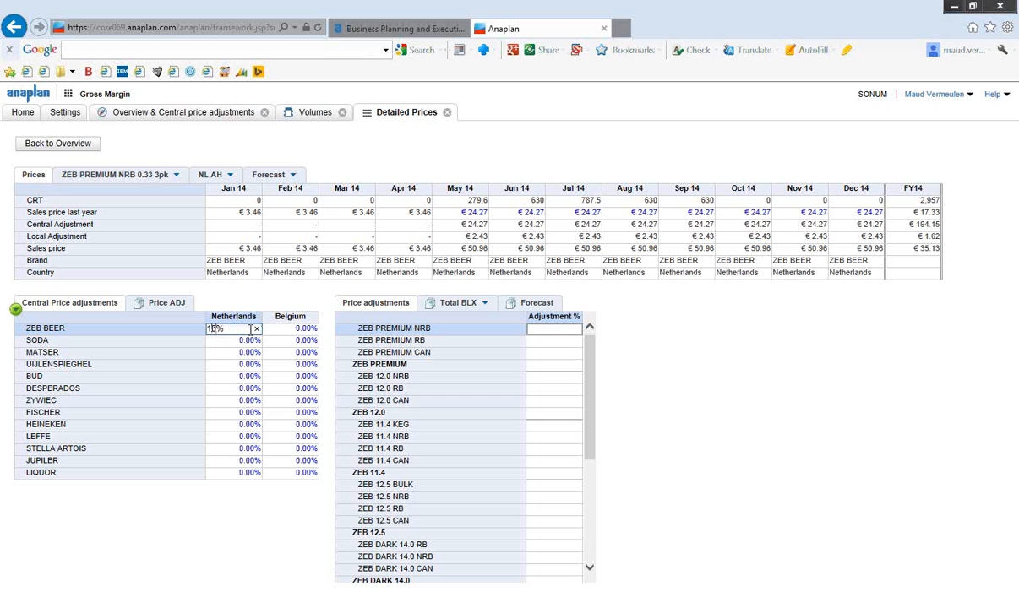
key("Return")
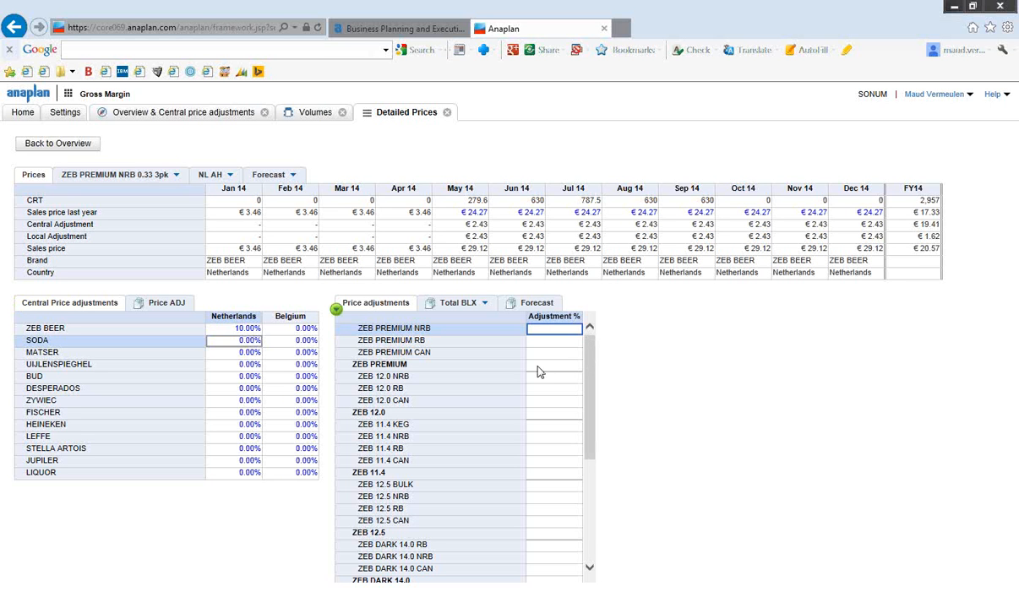
left_click(487, 306)
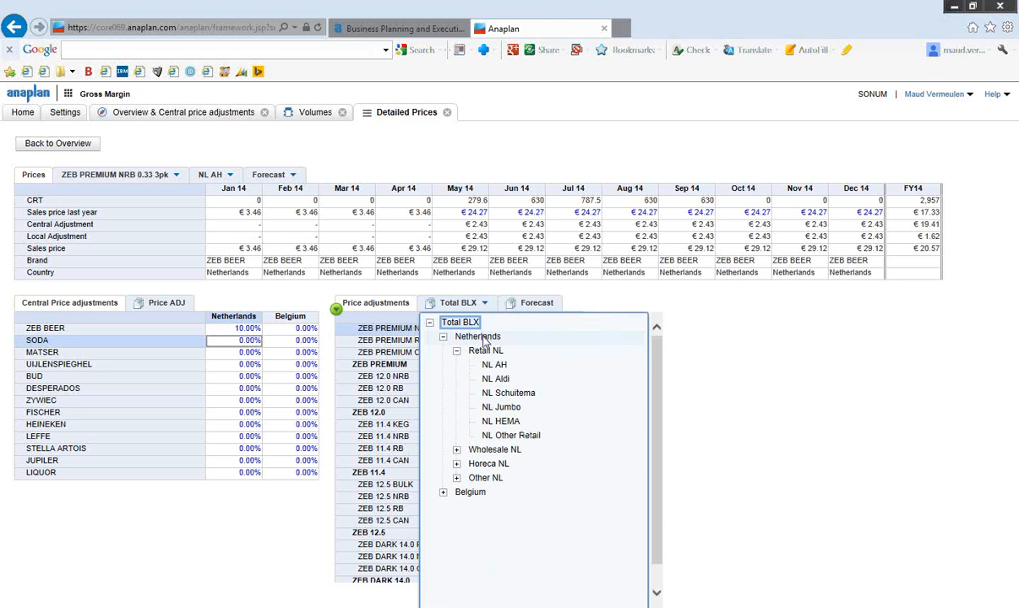
left_click(456, 302)
left_click(257, 332)
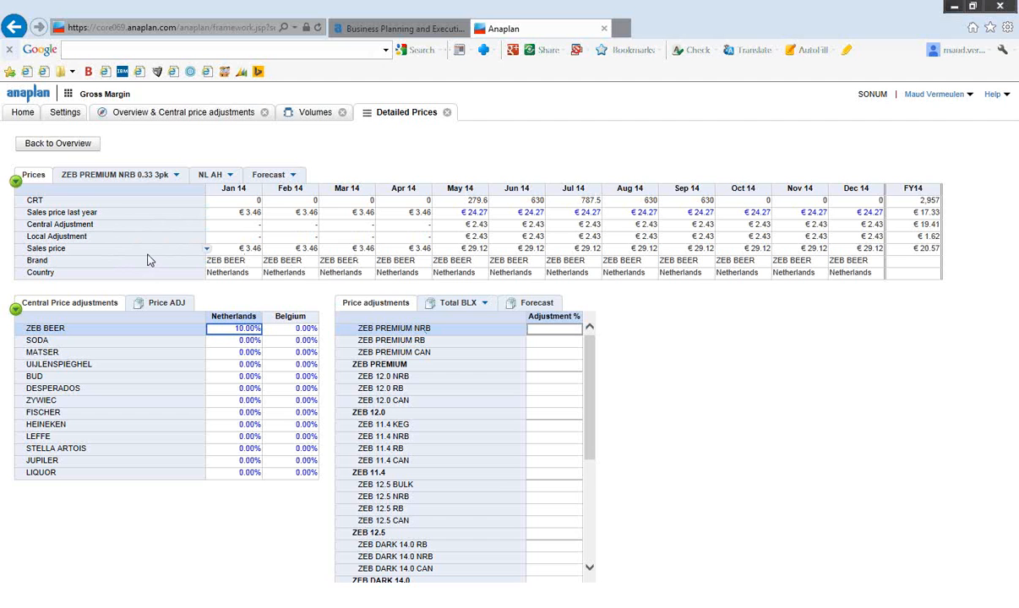
Open the Prices module from the model contents and switch it to the view of its line item formulas.
left_click(18, 115)
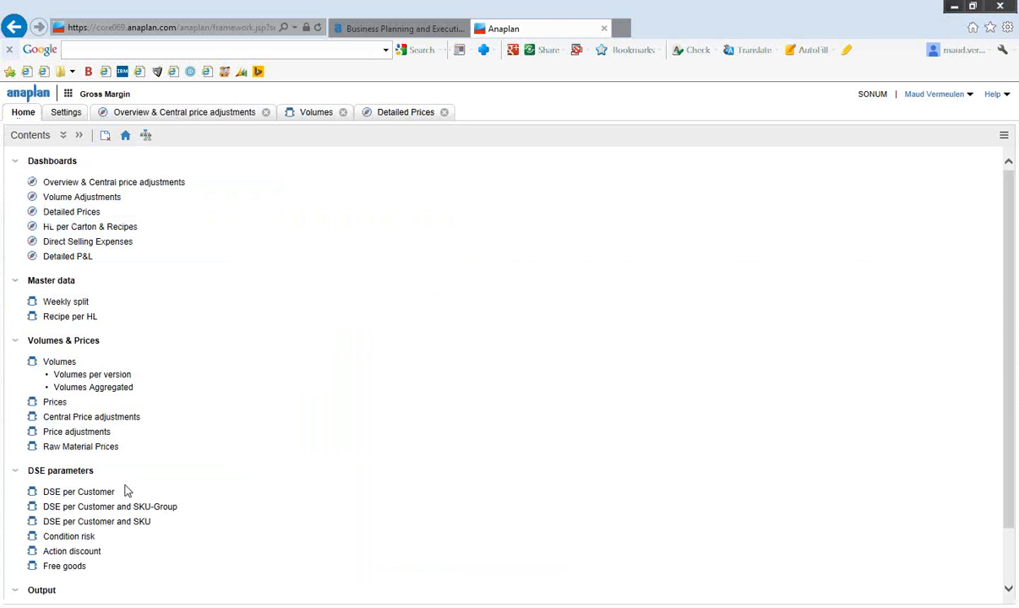
left_click(52, 403)
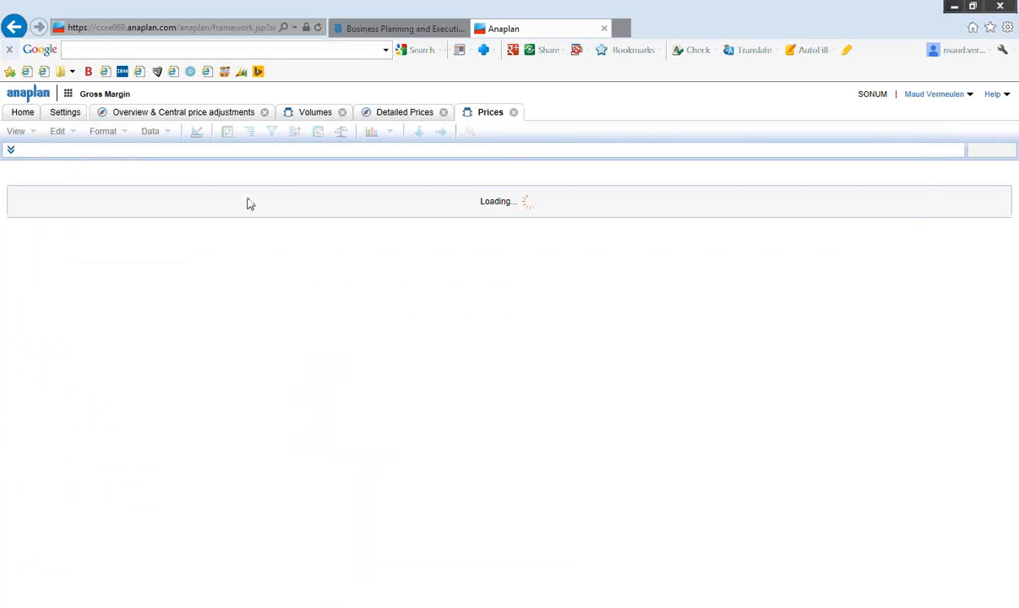
left_click(197, 132)
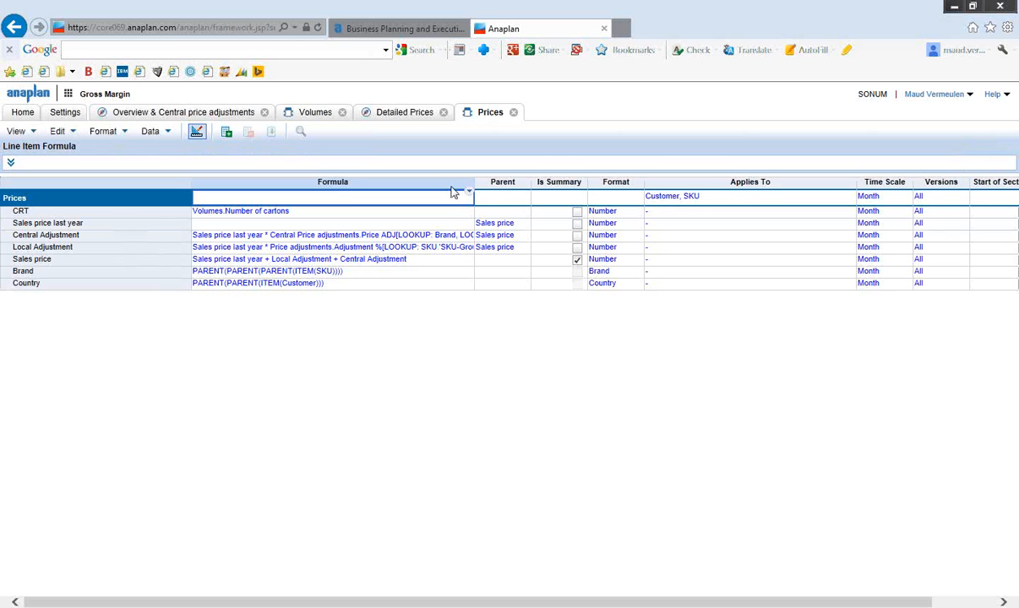
Insert a new line item named Manual Input after Local Adjustment in the Prices module.
left_click(91, 251)
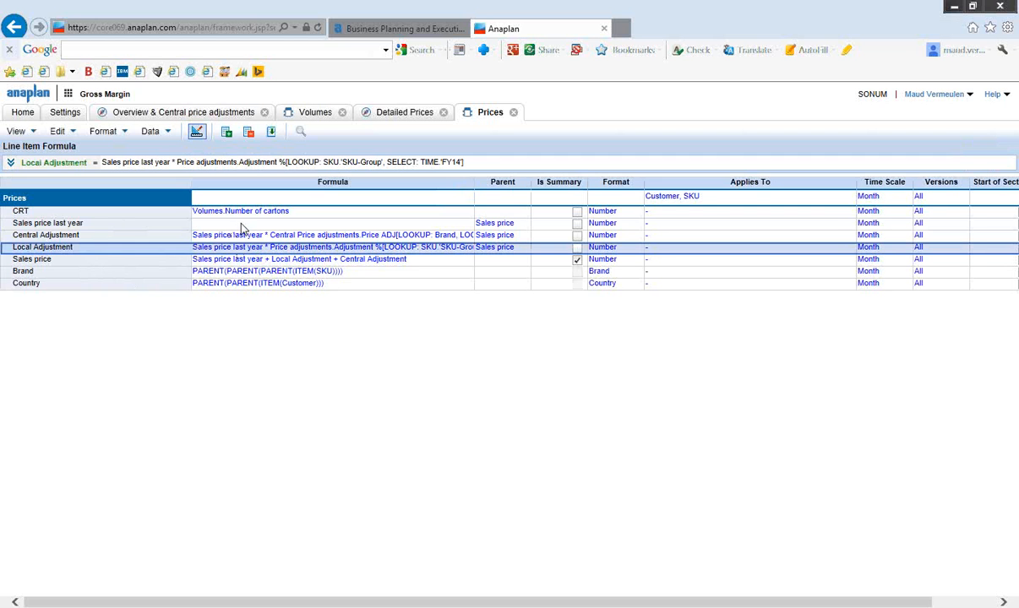
left_click(227, 132)
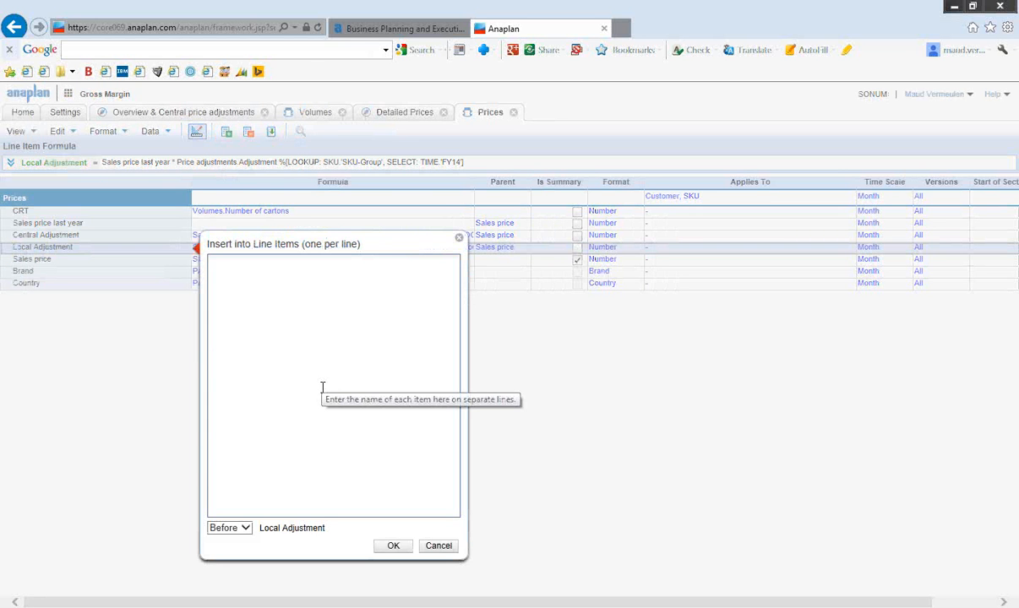
type("Manu")
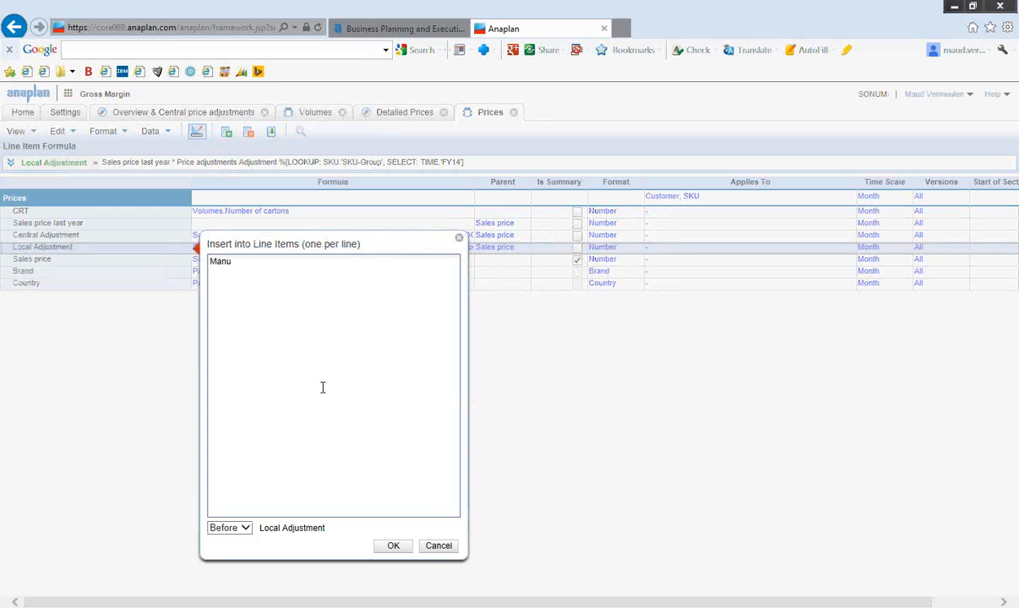
type("al Input")
left_click(245, 529)
left_click(225, 538)
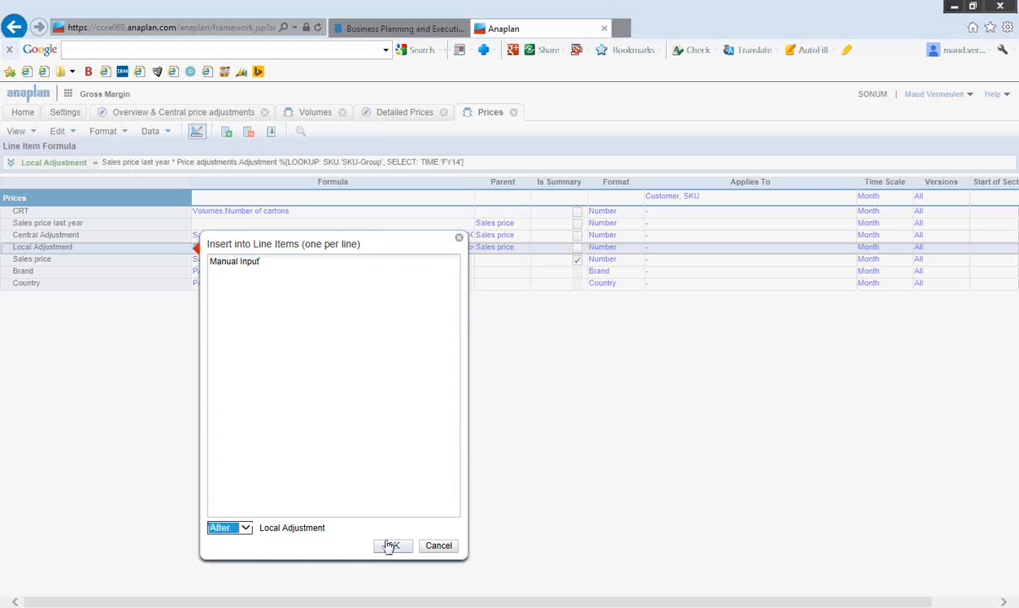
left_click(391, 547)
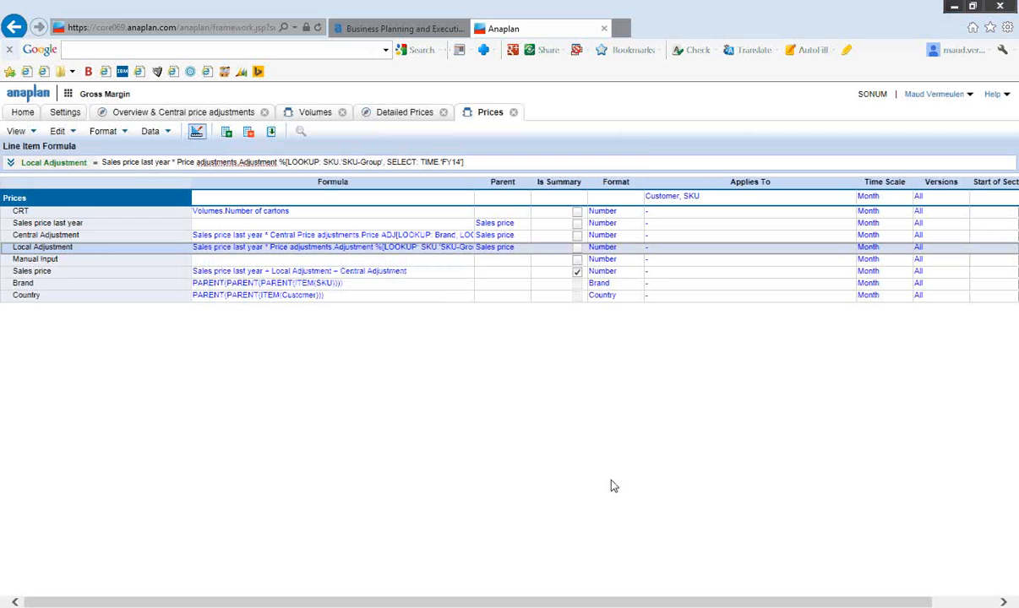
Extend the Sales price formula with + Manual Input.
left_click(88, 261)
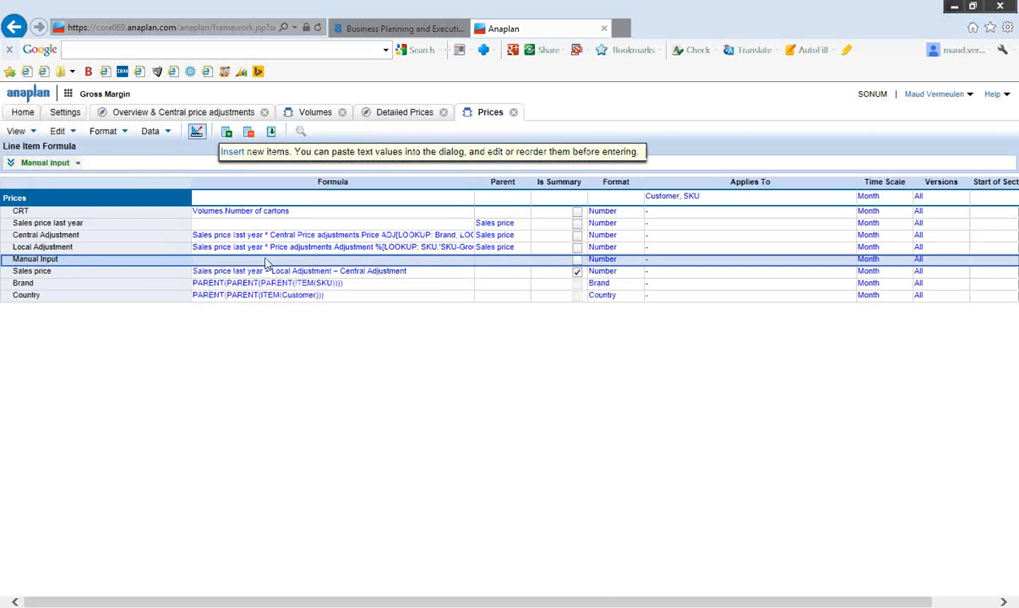
left_click(432, 274)
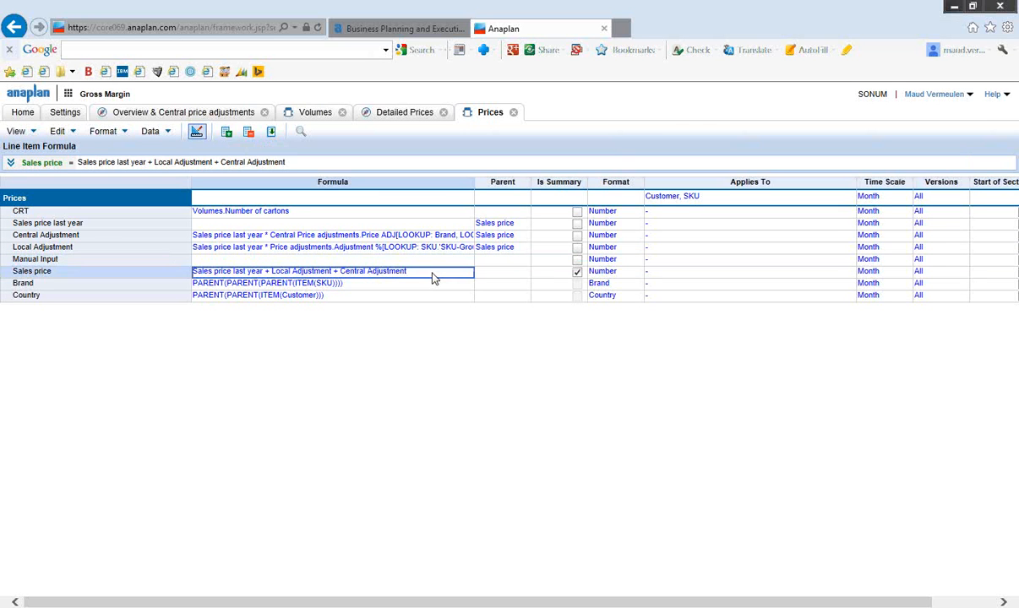
left_click(306, 164)
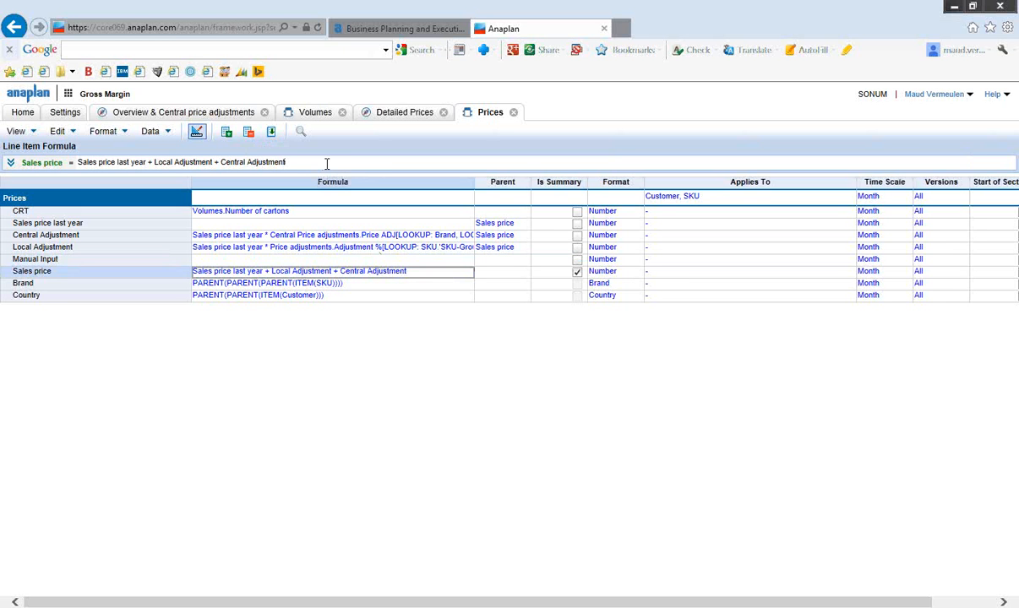
double_click(328, 165)
left_click(331, 165)
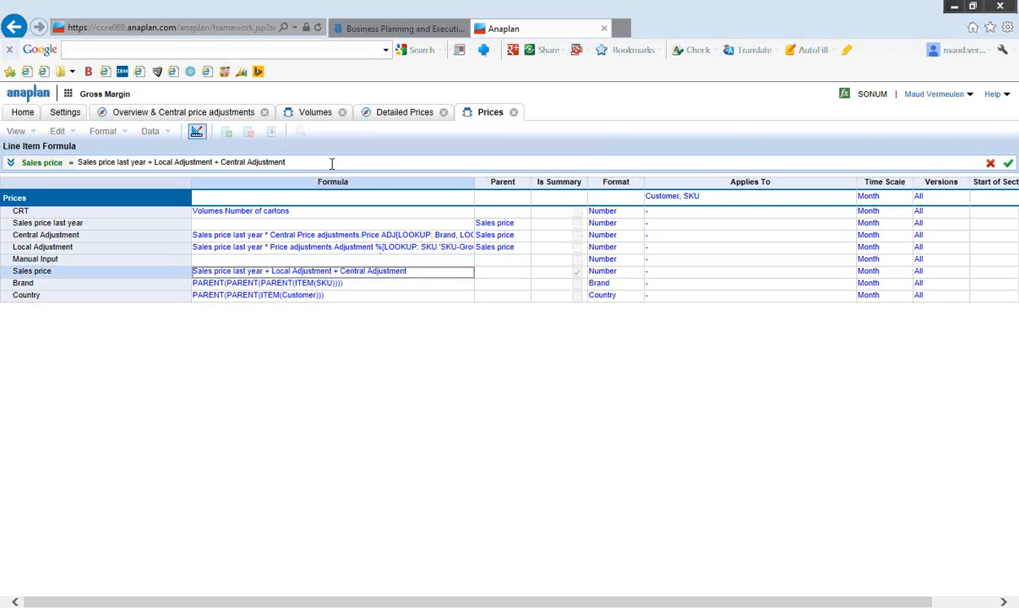
type("+")
left_click(133, 259)
key("Return")
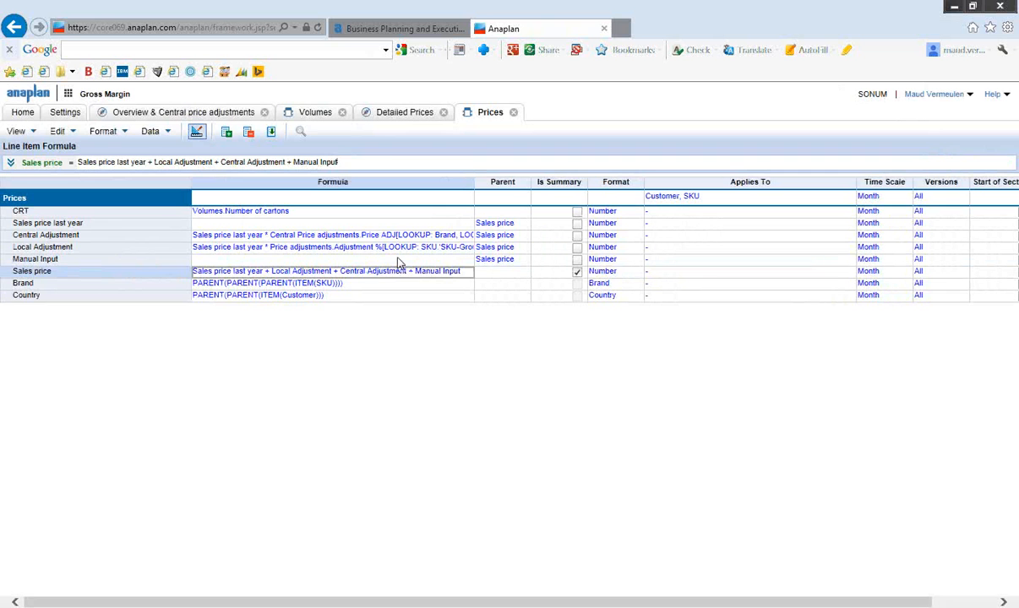
Copy the number format of Local Adjustment to the Manual Input line item.
left_click(617, 248)
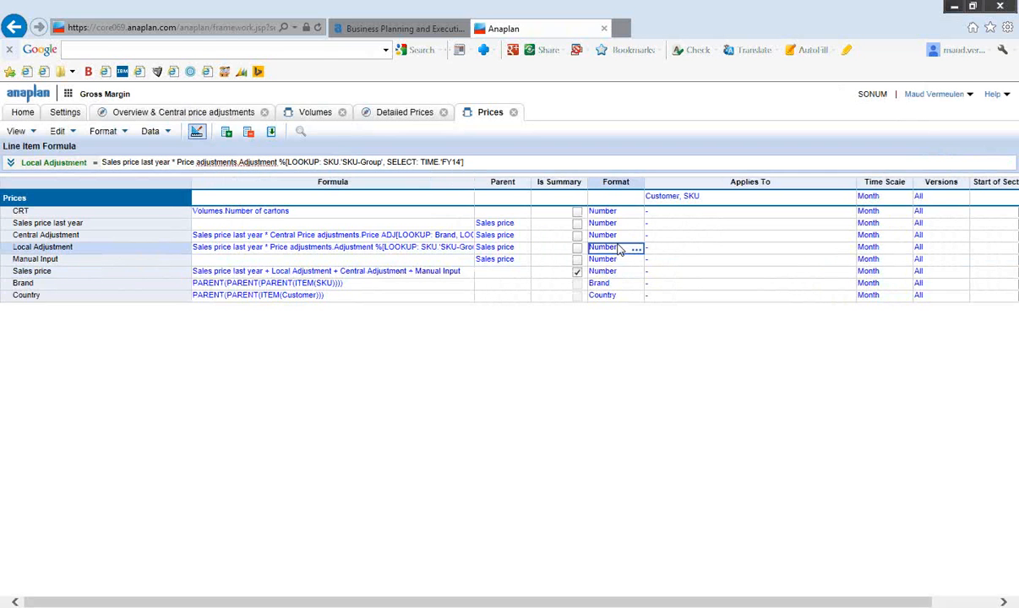
left_click(622, 260)
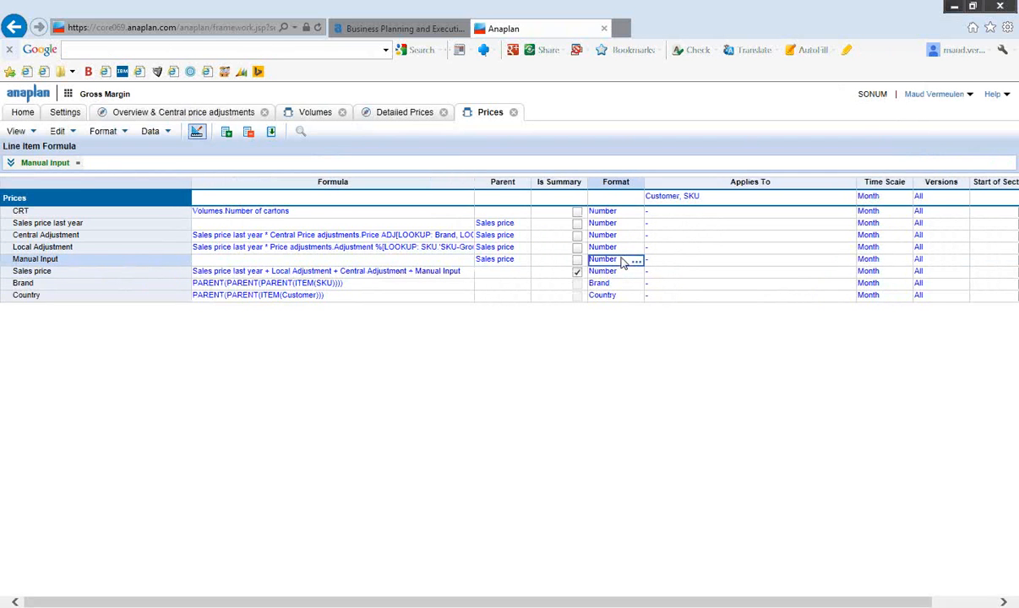
key("ctrl+c")
Rename the Local Adjustment line item as SKU-GROUP_ADJ.
left_click(150, 249)
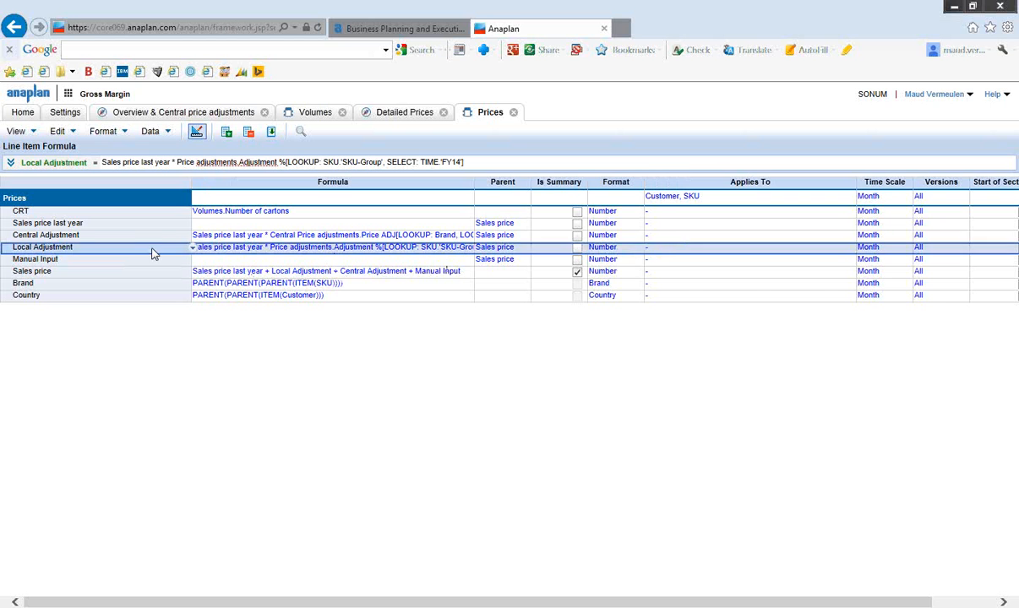
double_click(152, 248)
key("BackSpace")
key("BackSpace")
key("BackSpace")
key("BackSpace")
key("BackSpace")
key("BackSpace")
key("BackSpace")
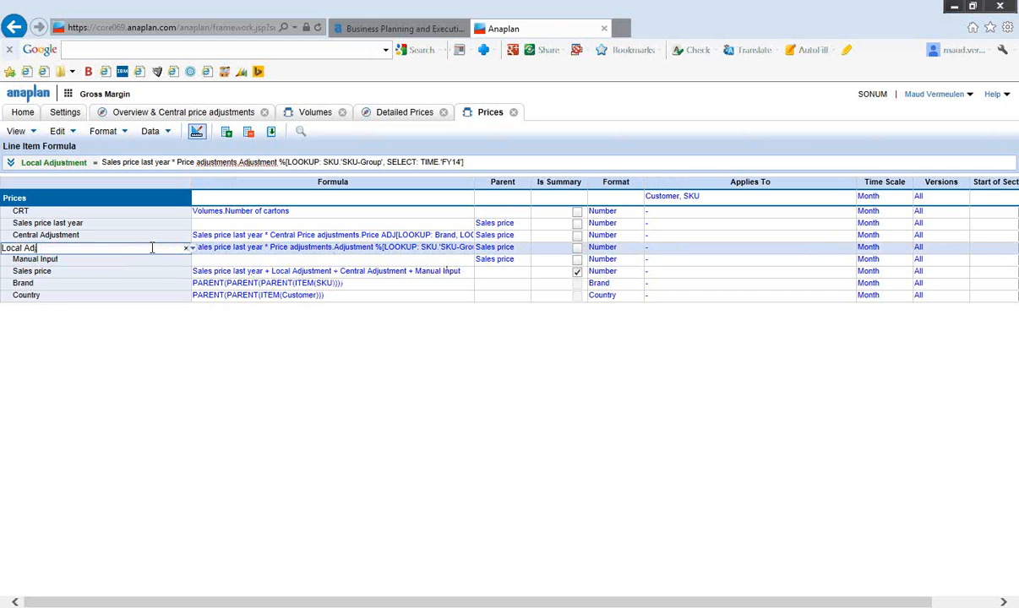
key("BackSpace")
key("BackSpace")
key("BackSpace")
key("BackSpace")
key("BackSpace")
key("BackSpace")
key("BackSpace")
key("BackSpace")
key("BackSpace")
type("SKU-GROUP_ADJ")
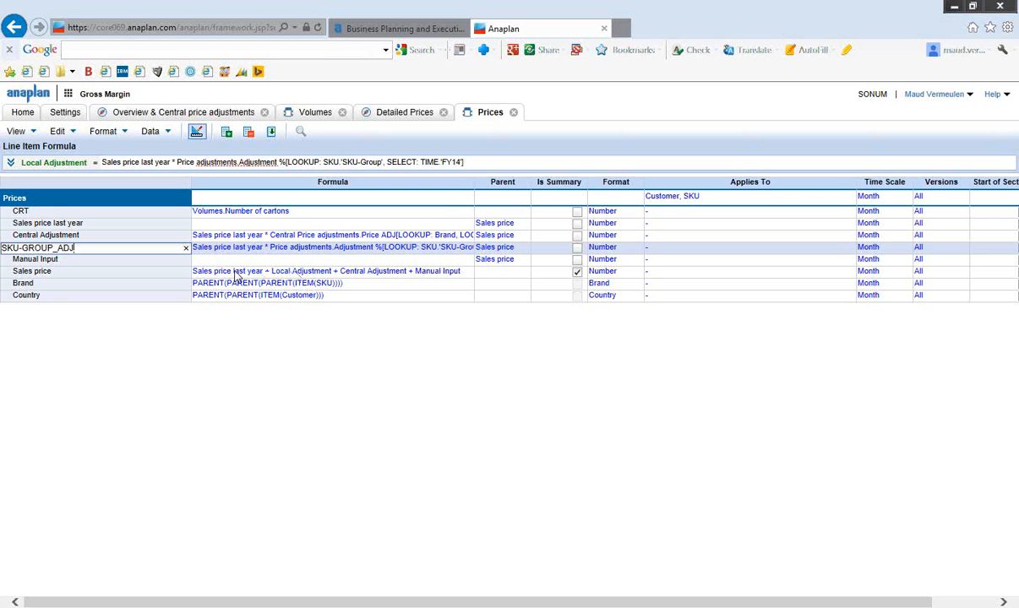
key("Return")
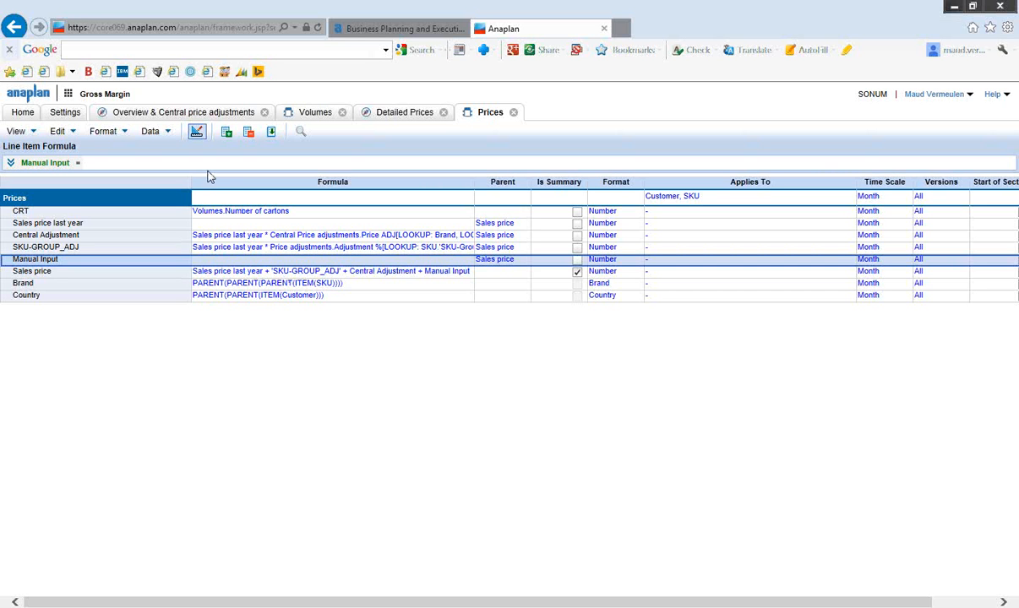
Set the Jun 14 Manual Input for ZEB PREMIUM NRB 0.33 3pk at NL AH to 0.12 on the Detailed Prices dashboard.
left_click(161, 119)
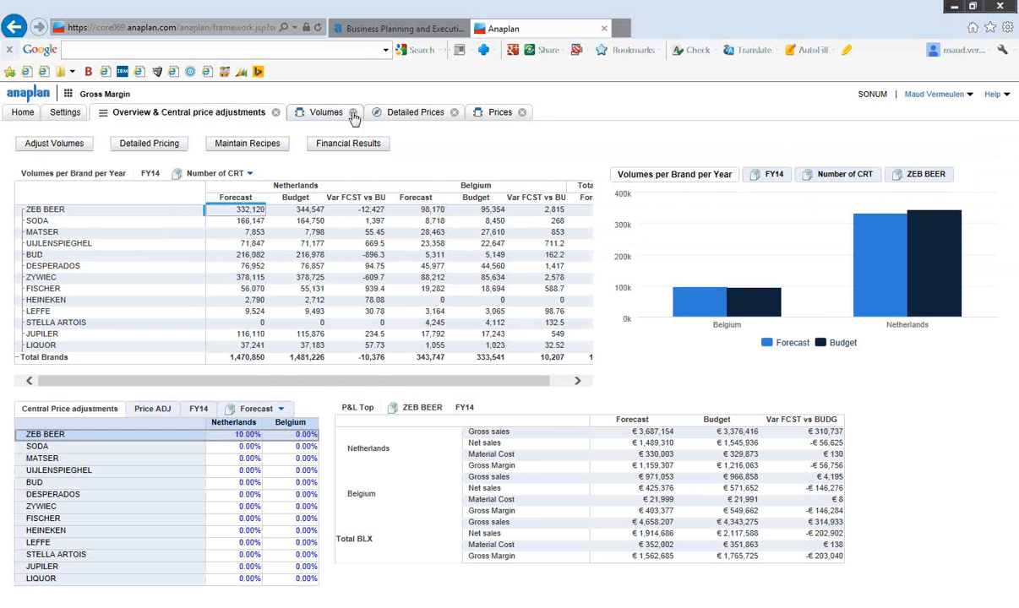
left_click(391, 112)
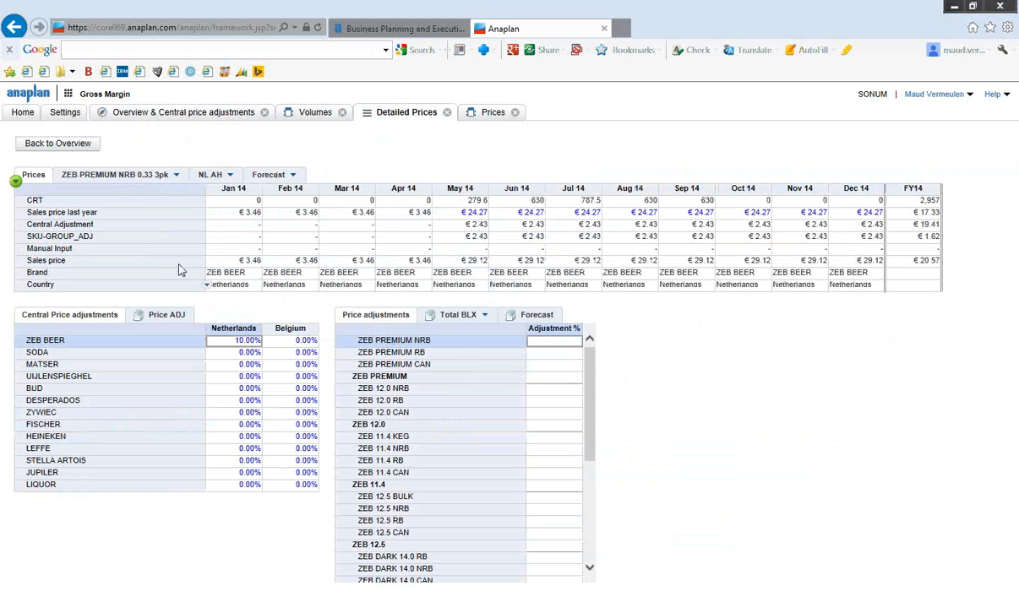
left_click(461, 249)
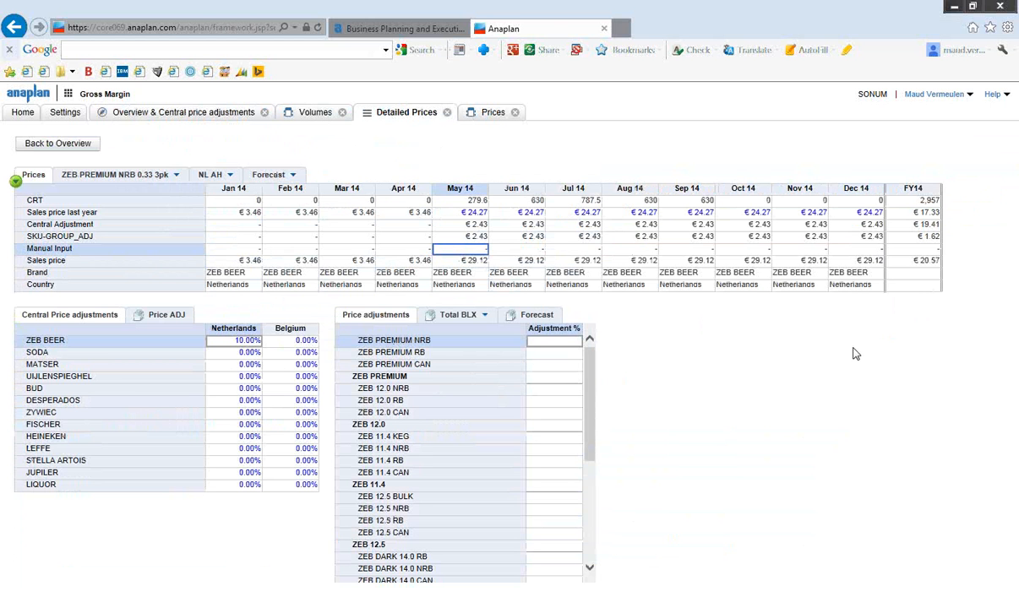
left_click(499, 249)
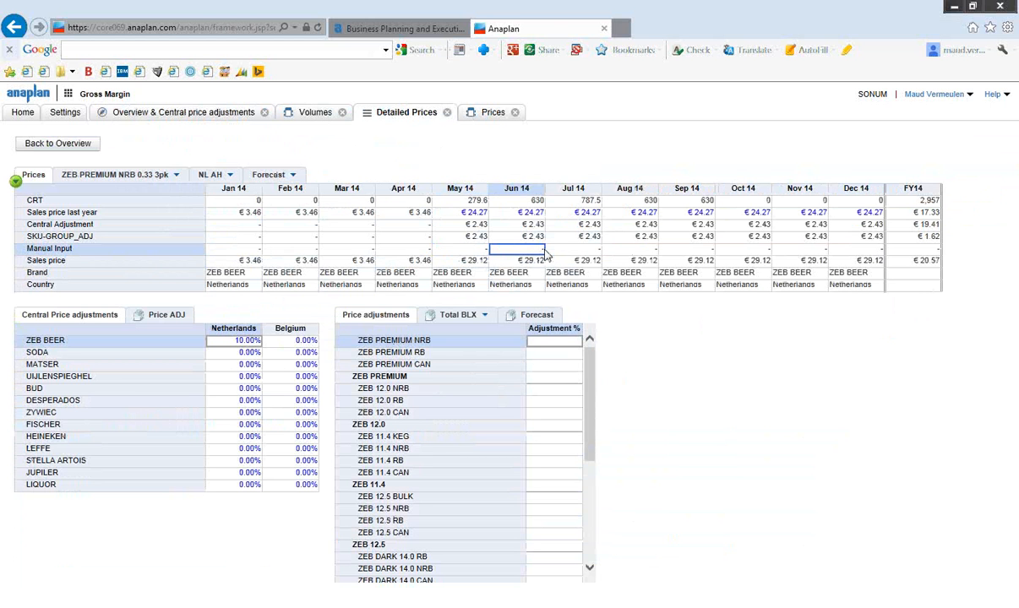
type("0.12")
key("Return")
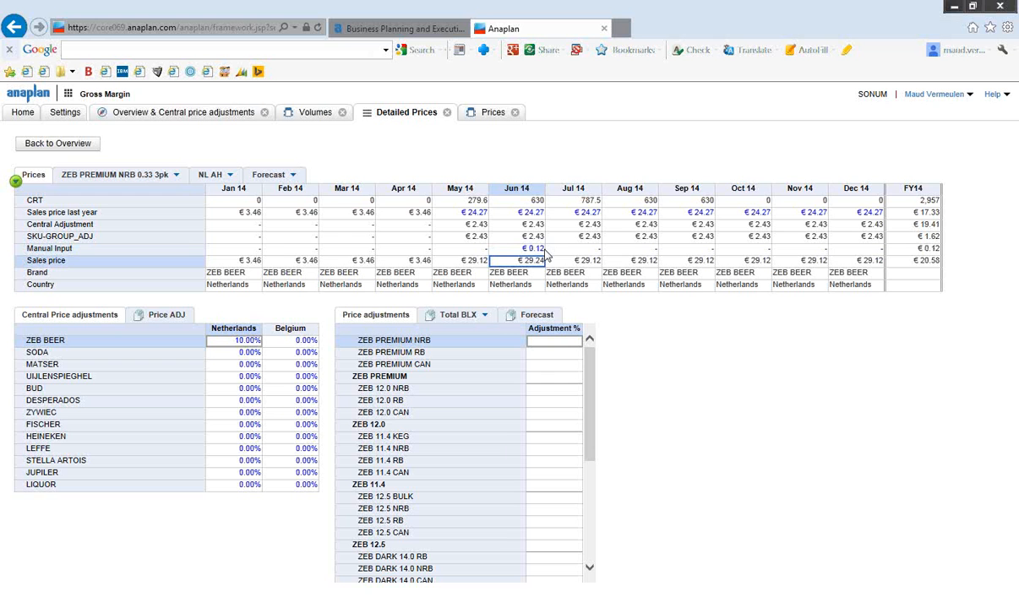
Check the ZEB BEER P&L on the Overview & Central price adjustments dashboard, and open the HL per Carton & Recipes dashboard.
left_click(211, 116)
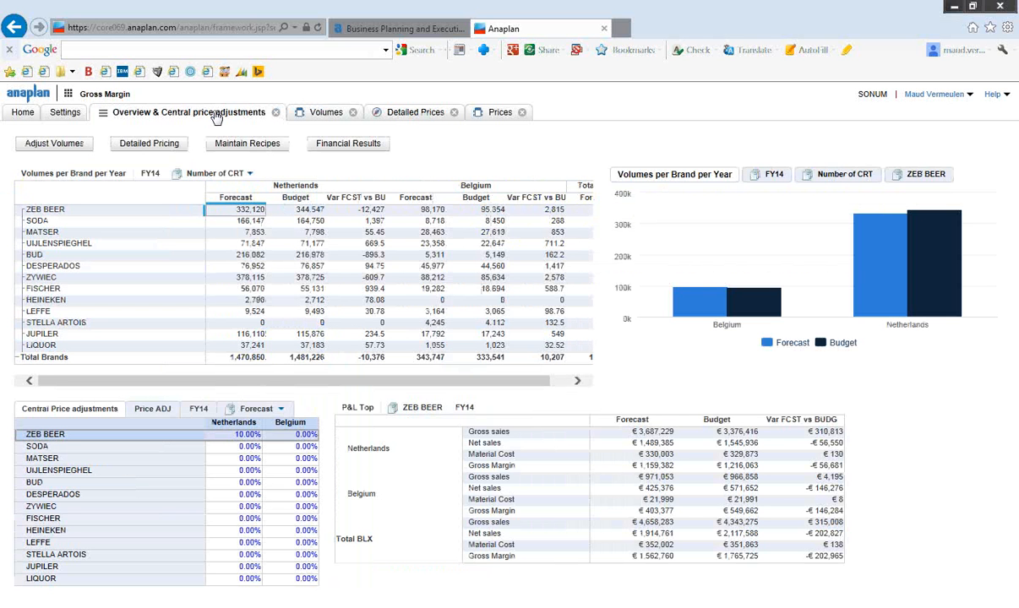
left_click(252, 146)
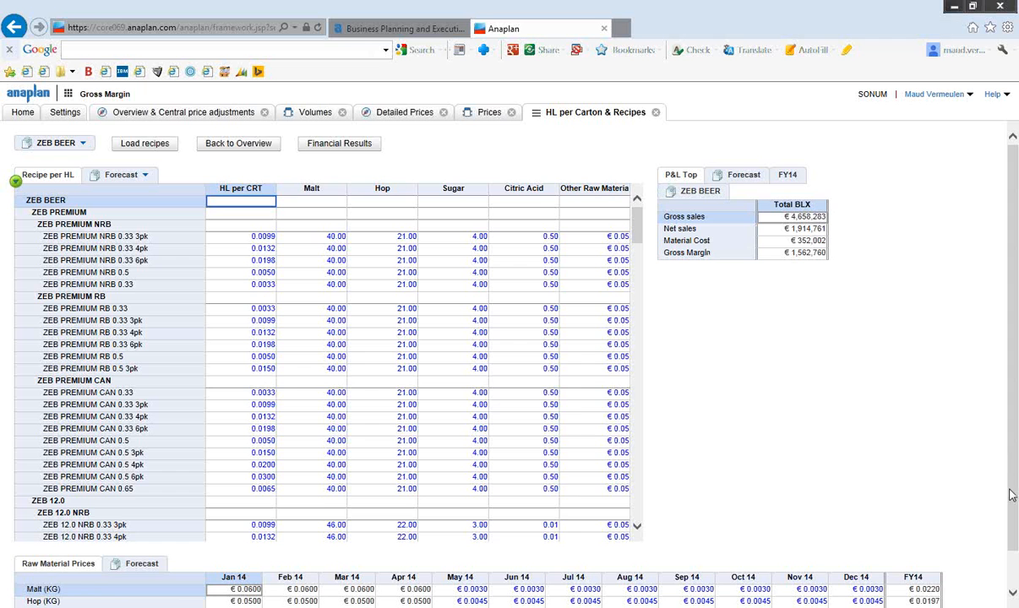
Clear the HL per CRT through Citric Acid values for ZEB PREMIUM NRB 0.33 3pk, 4pk, 6pk and NRB 0.5.
scroll(1014, 535, "down", 1)
scroll(1014, 507, "up", 1)
left_click_drag(239, 240, 551, 282)
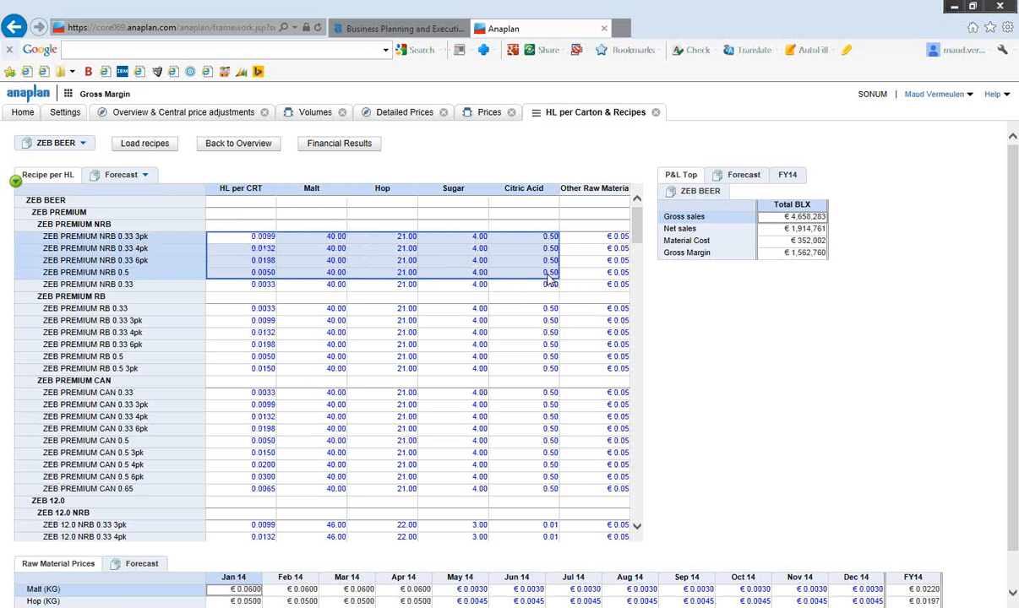
key("Delete")
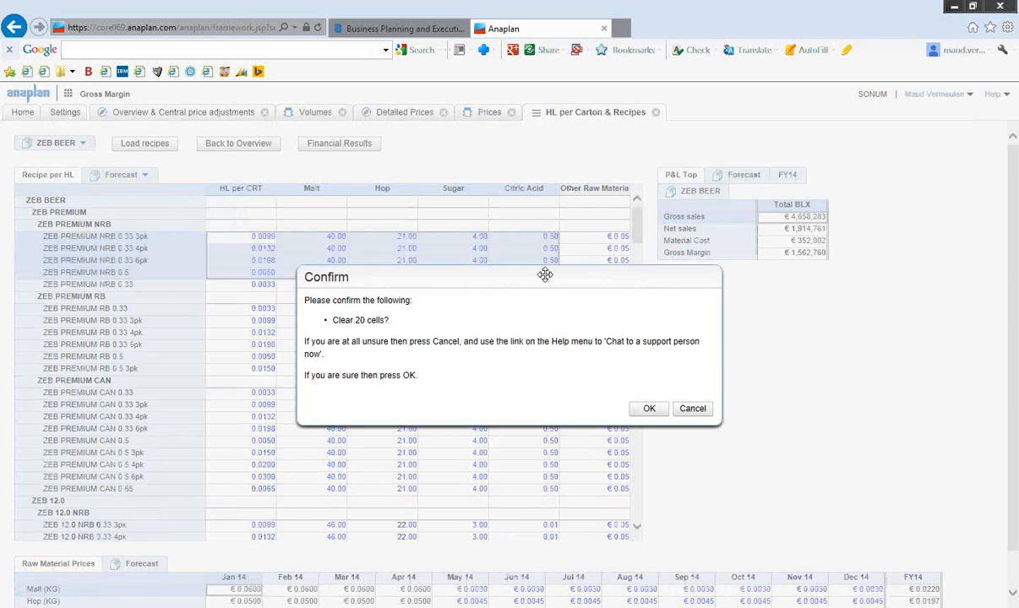
left_click(648, 410)
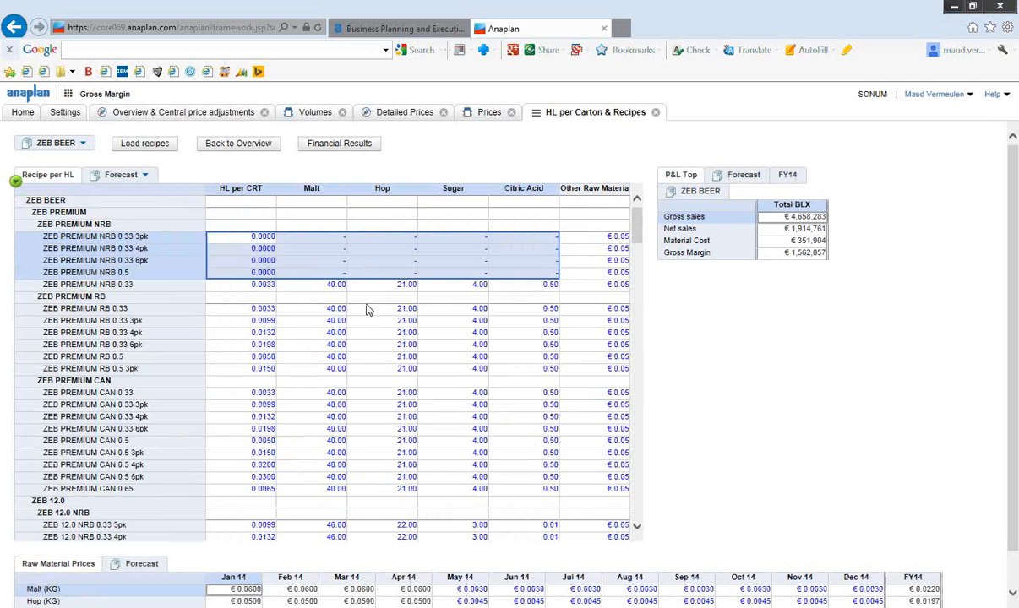
left_click(366, 309)
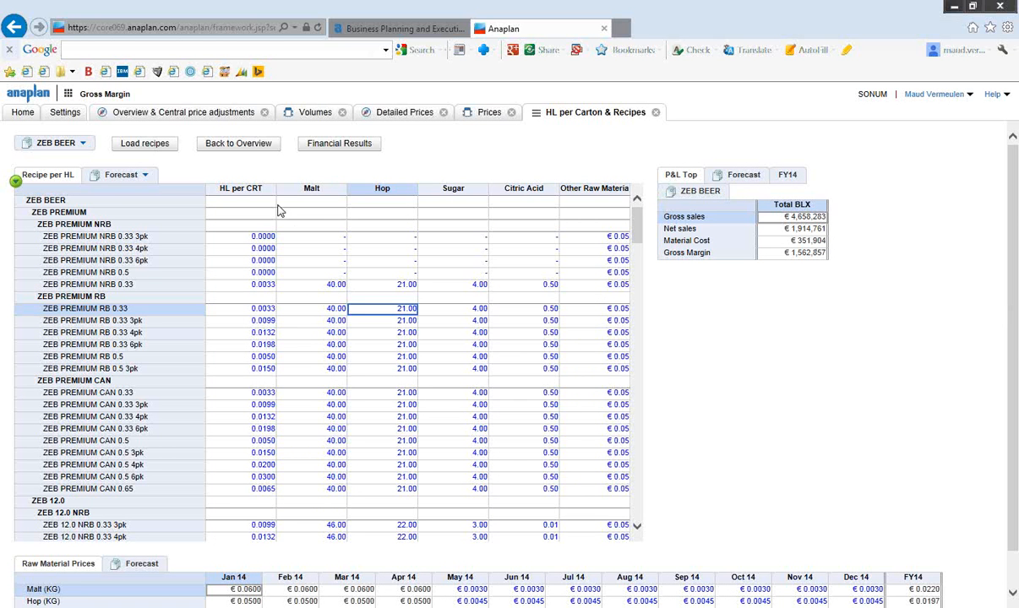
Load the recipes from Recipes per HL.csv into the Forecast version and close the import summary.
left_click(165, 148)
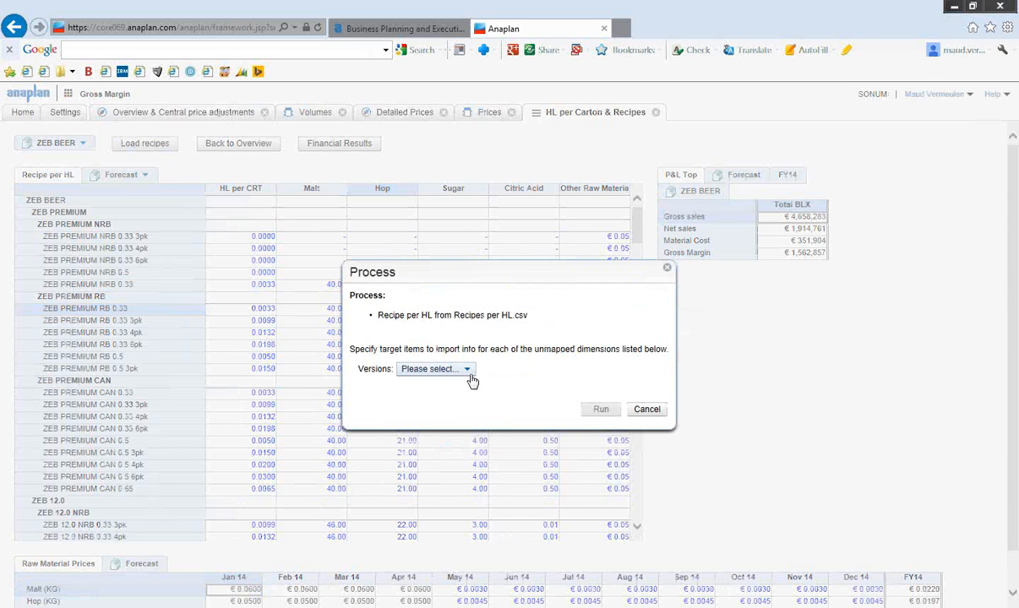
left_click(468, 370)
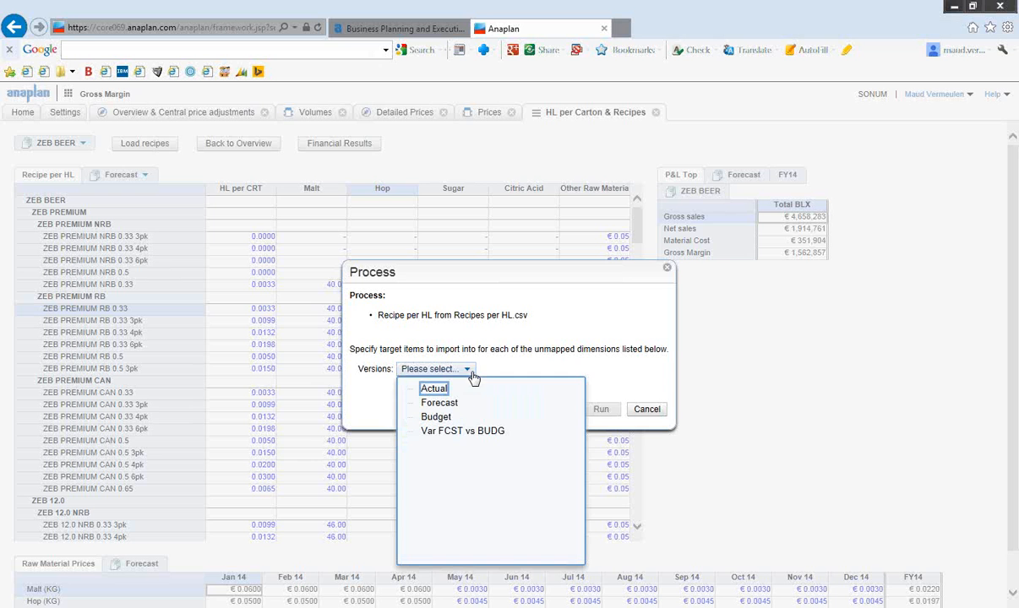
left_click(456, 405)
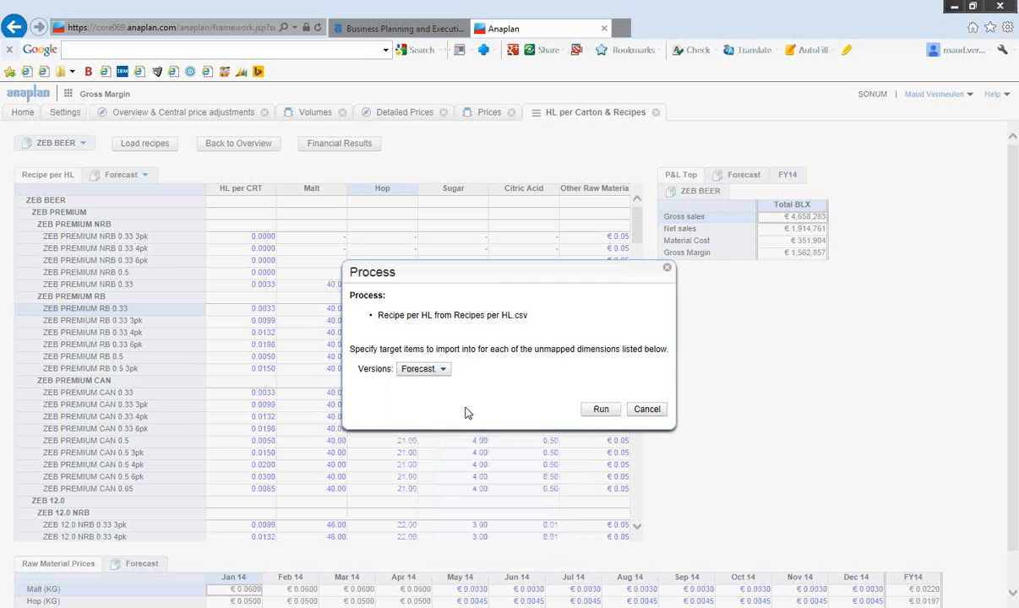
left_click(599, 409)
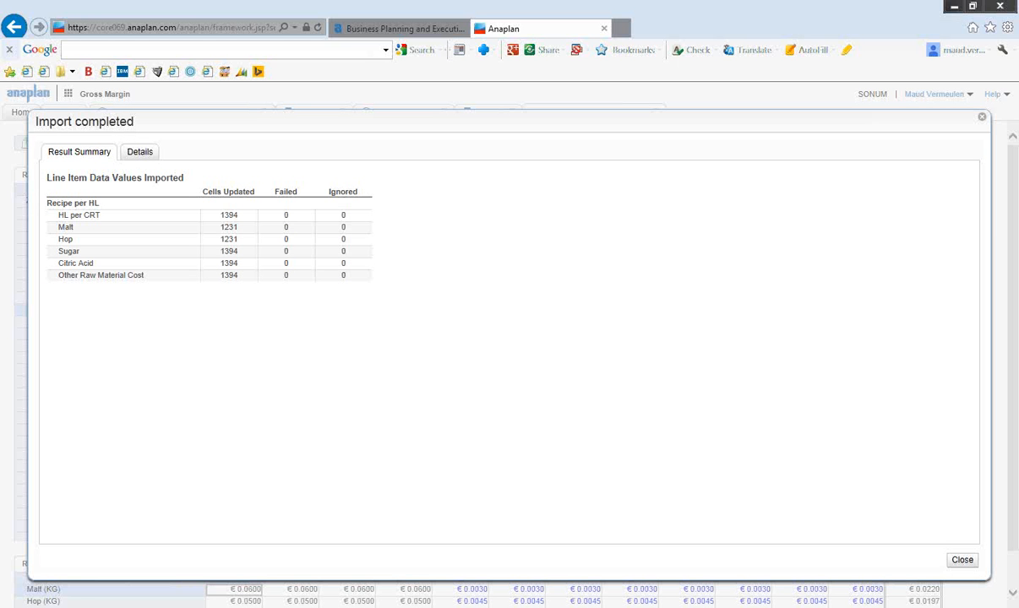
left_click(963, 561)
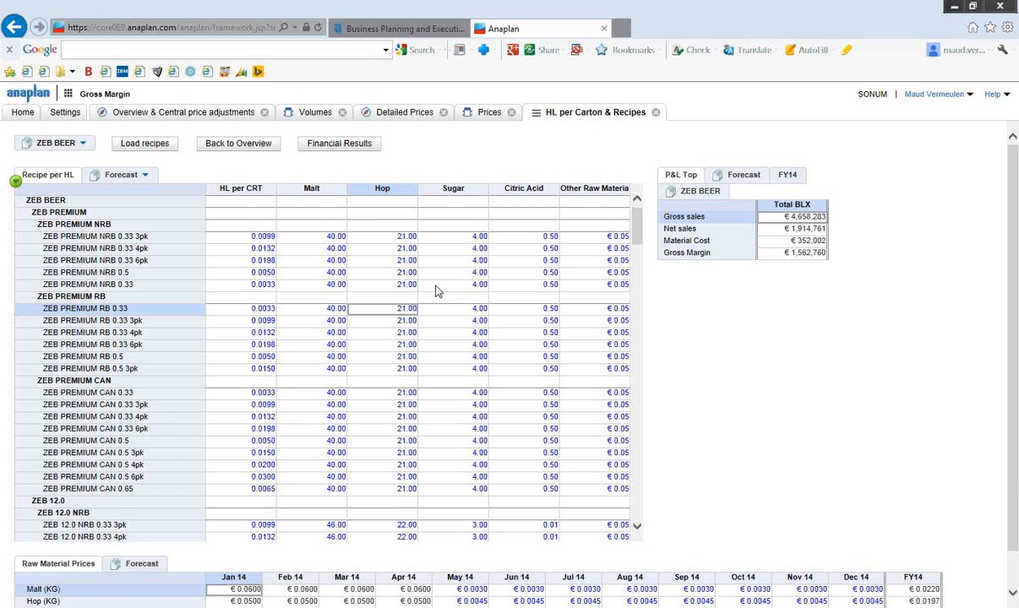
Set the May 14 Malt (KG) raw material price to 1.
scroll(440, 292, "down", 1)
scroll(958, 461, "down", 1)
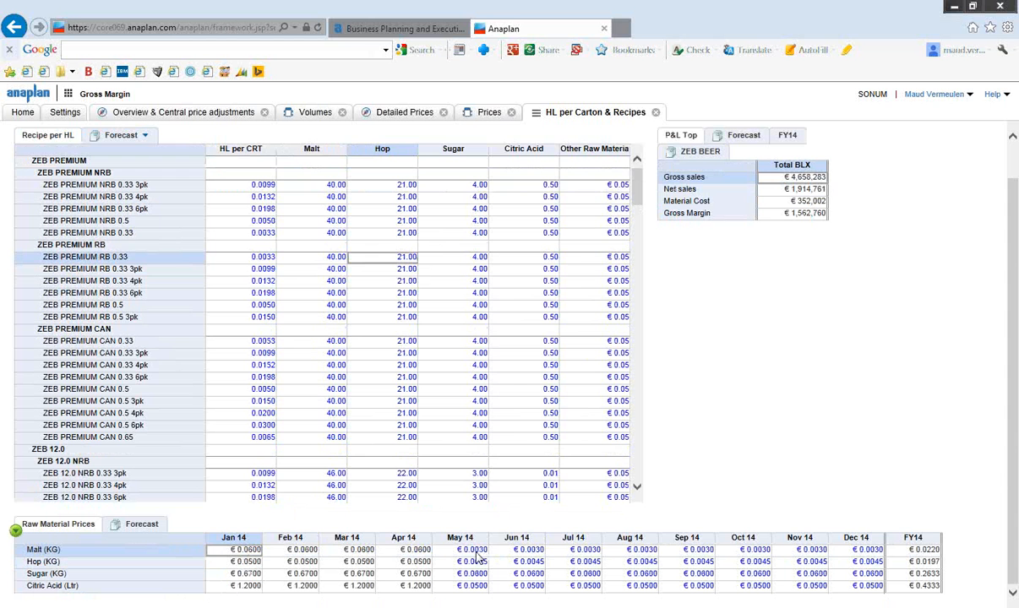
left_click(476, 550)
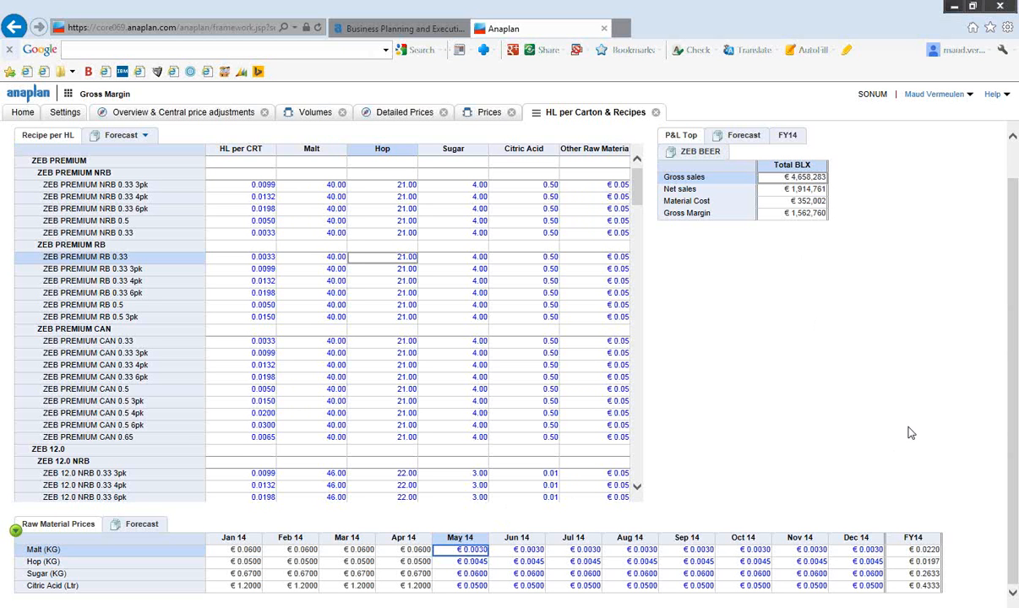
type("1")
key("Return")
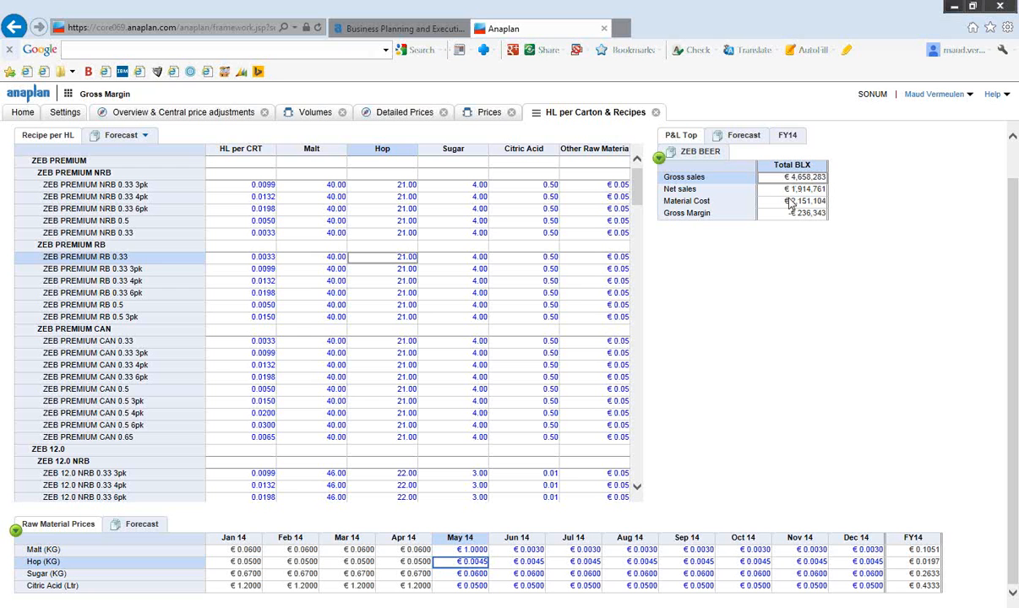
Set the May 14 Malt (KG) raw material price back to 0.003.
right_click(484, 543)
left_click(471, 550)
right_click(471, 551)
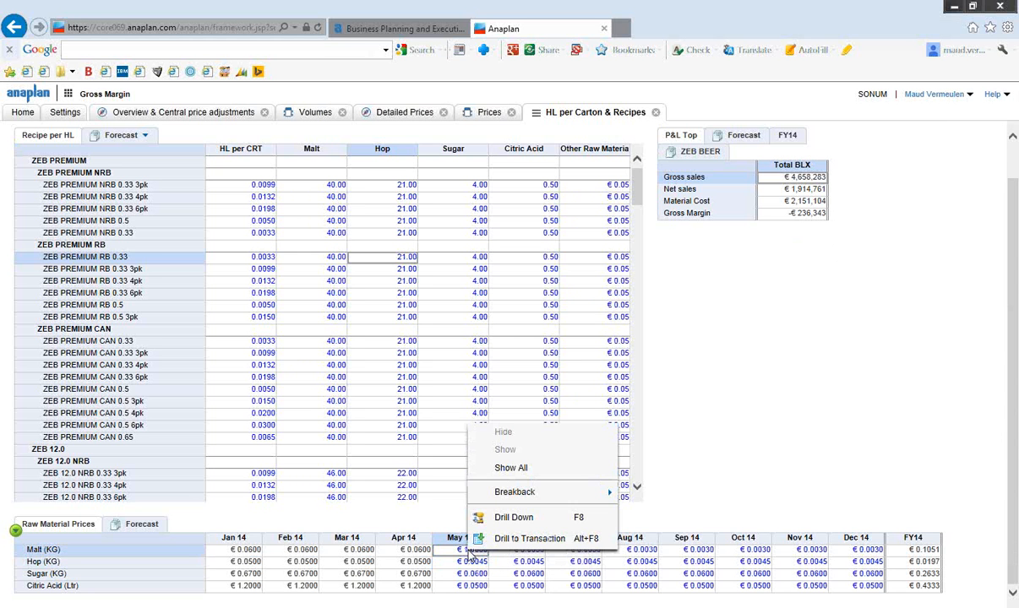
left_click(469, 545)
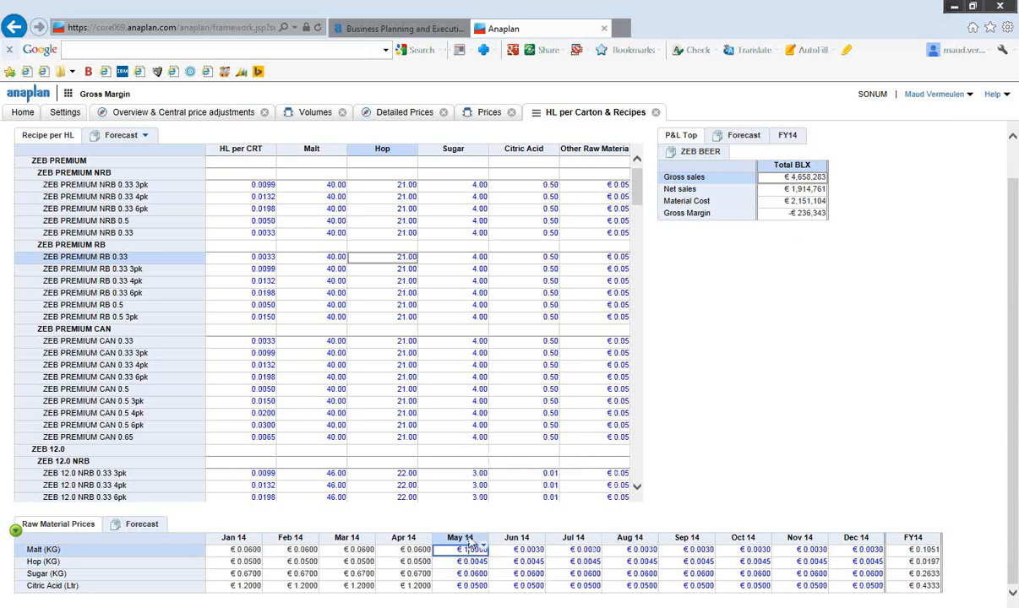
type("0.003")
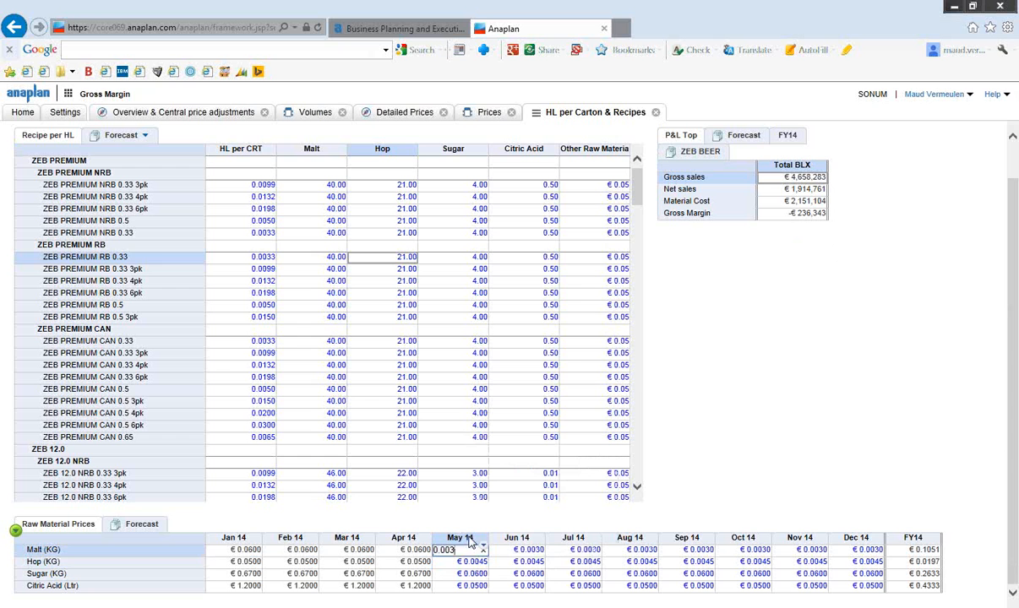
key("Return")
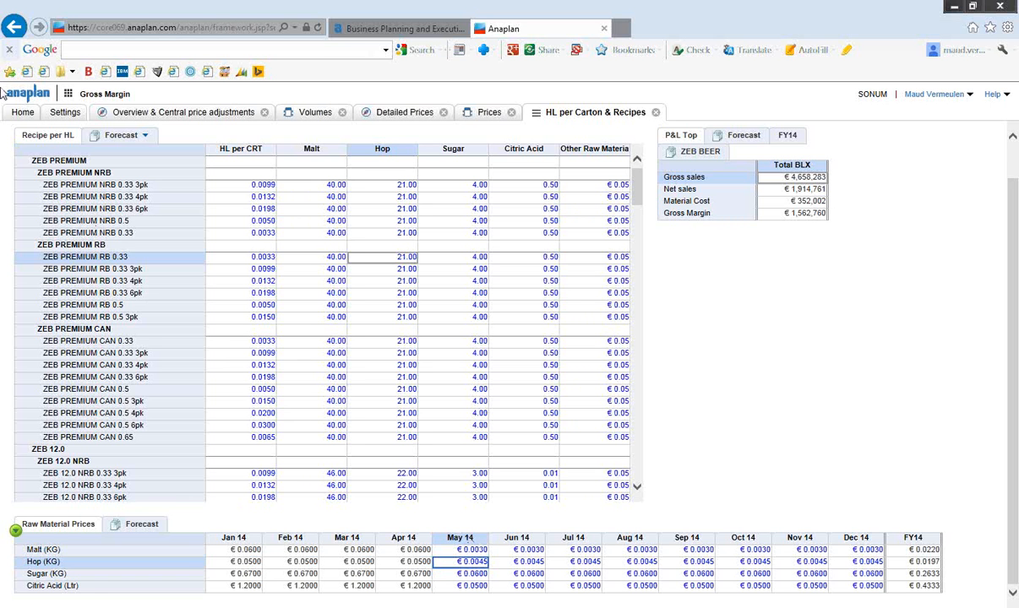
In the DSE per Customer and SKU module, upload DSE per Customer and SKUnew - Copy from Dropbox's 0 Upload folder for import, keeping the default file options.
left_click(22, 113)
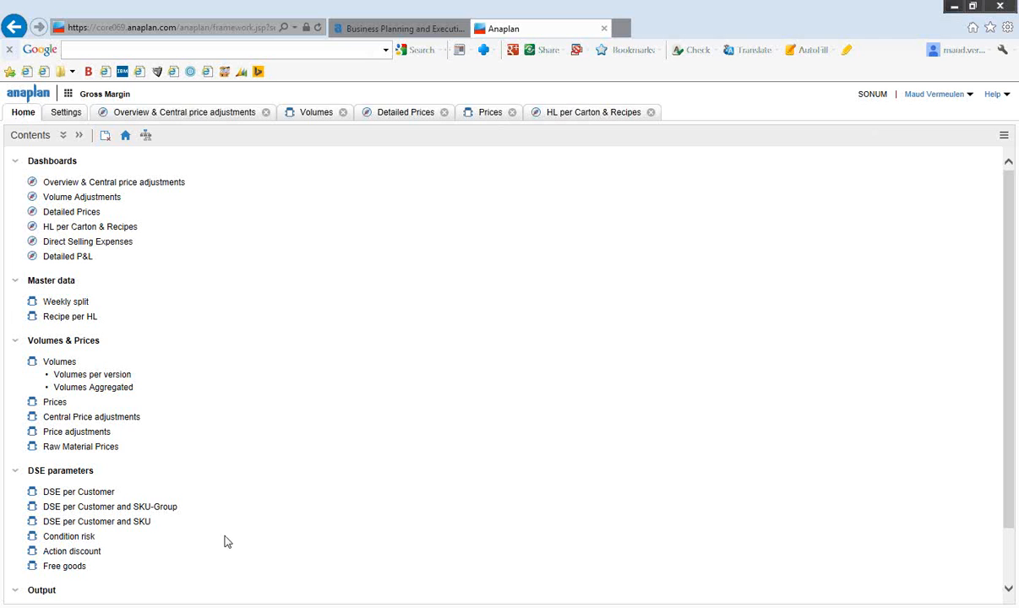
left_click(119, 522)
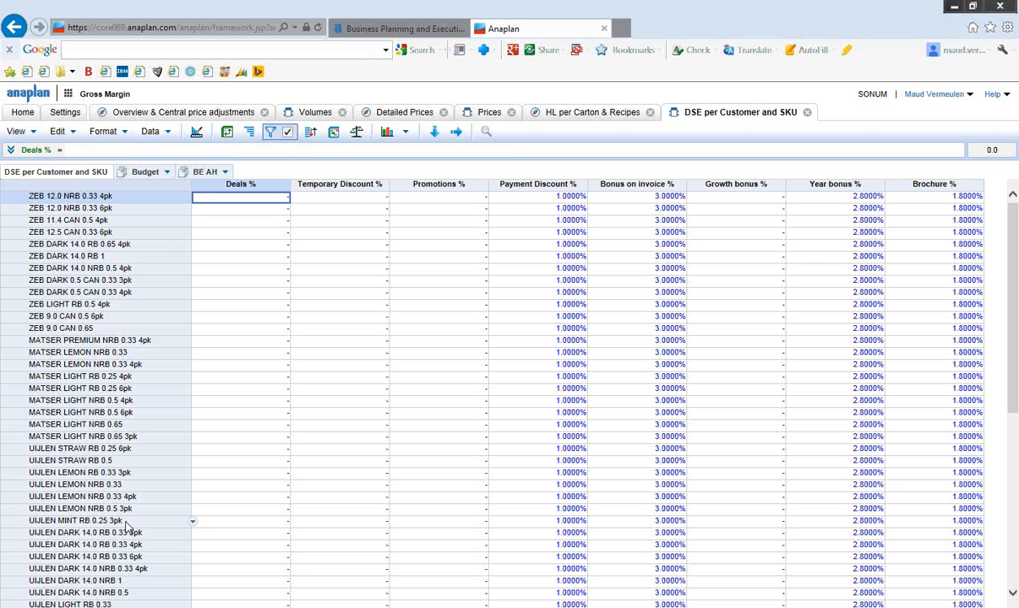
left_click(157, 133)
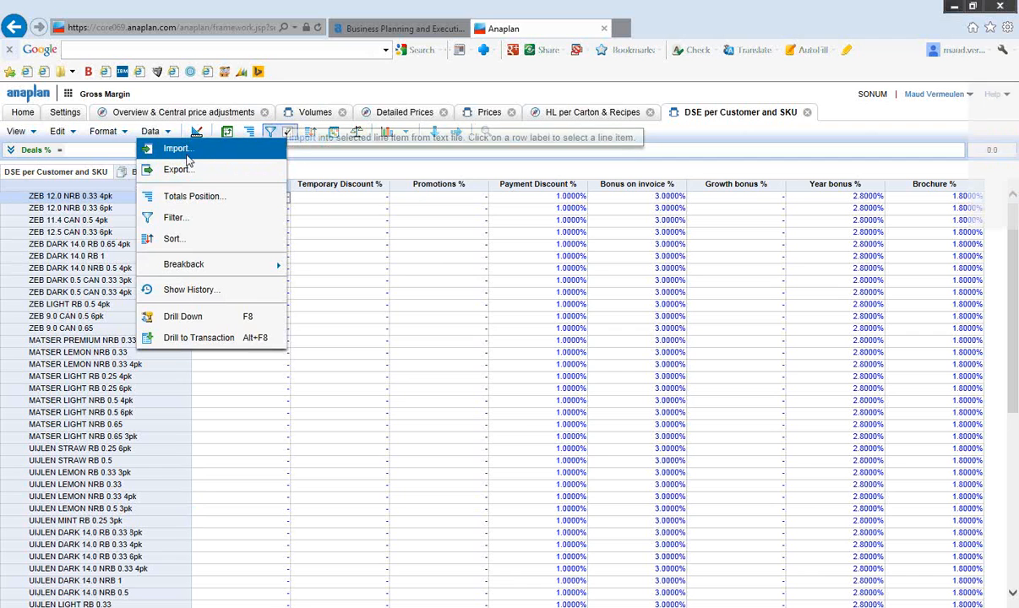
left_click(178, 150)
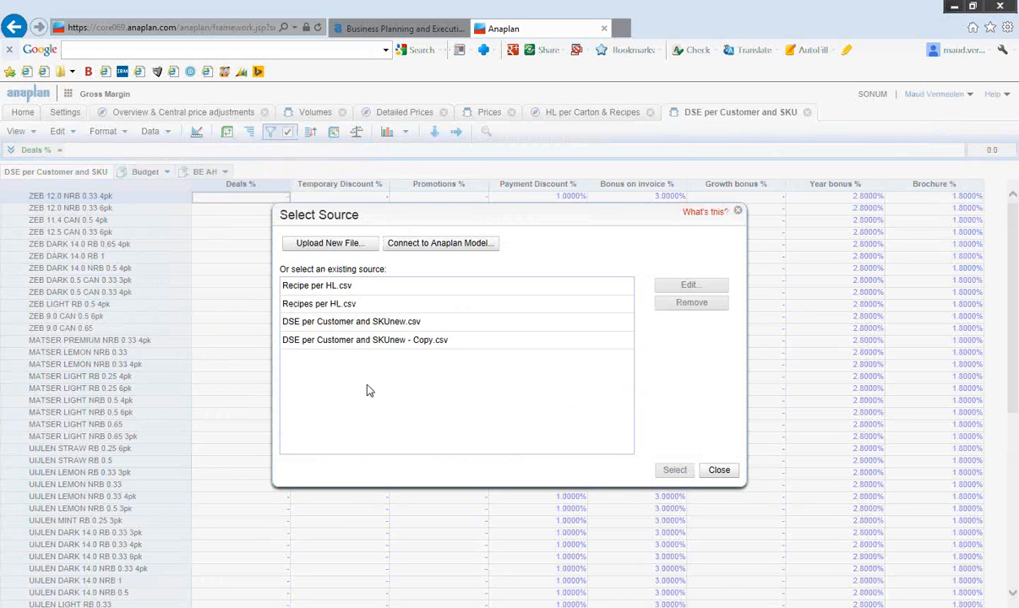
left_click(329, 244)
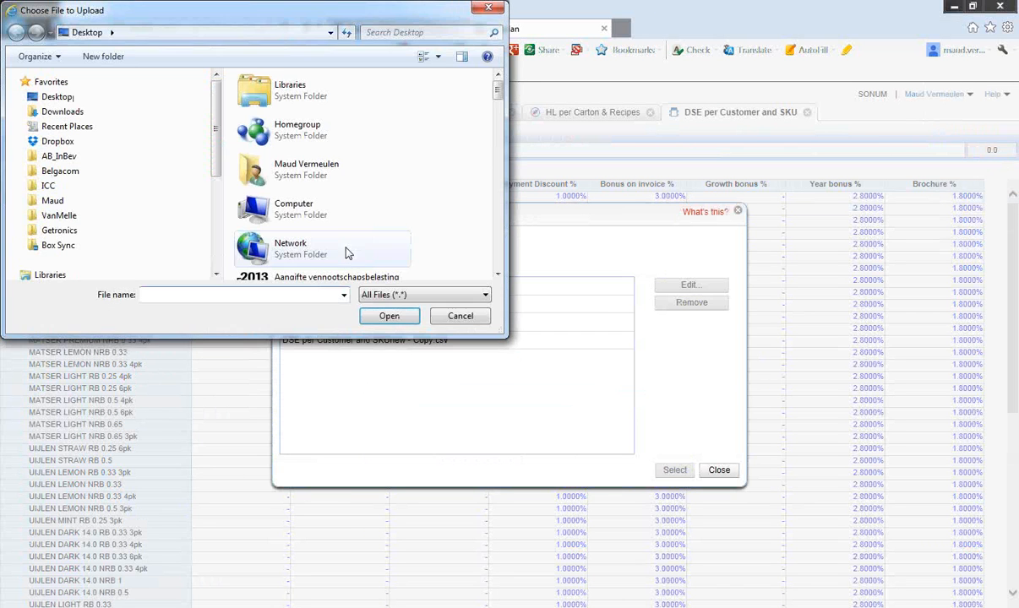
left_click(74, 141)
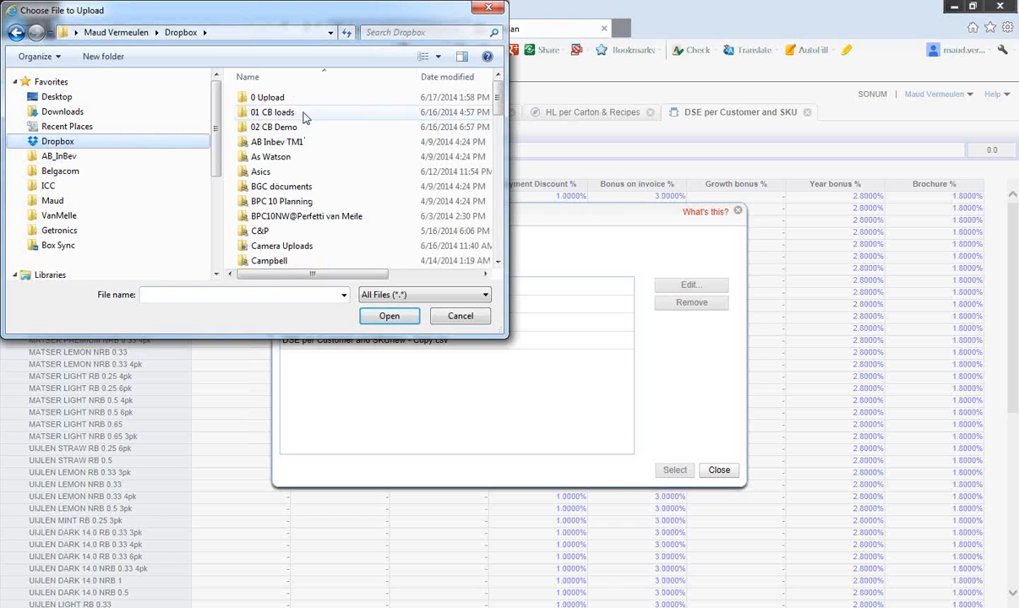
double_click(292, 98)
left_click(325, 100)
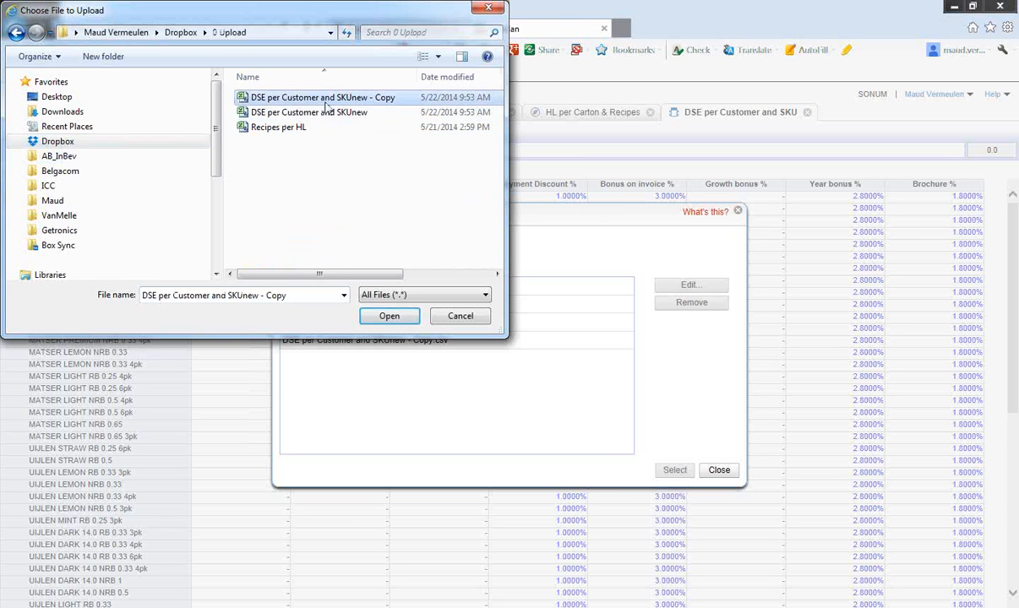
left_click(390, 316)
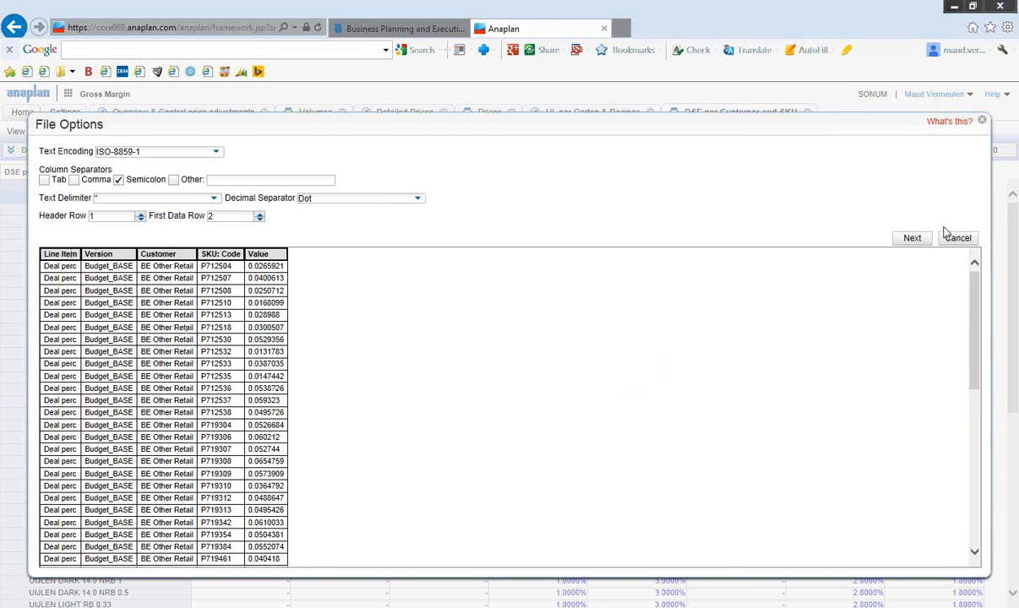
left_click(913, 238)
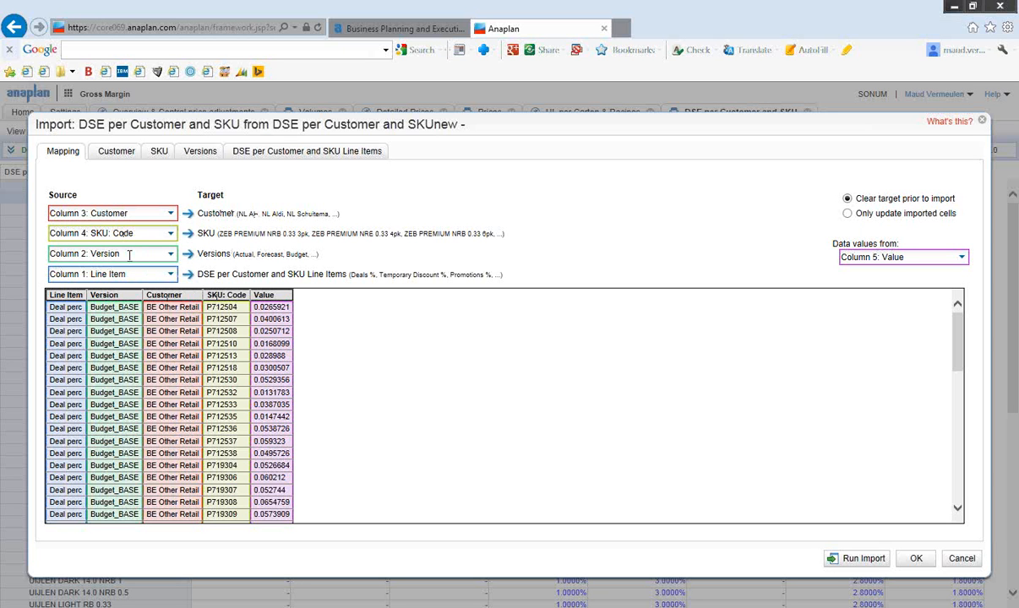
Map Versions to Ask each time import is run and take the data values from Column 5: Value.
left_click(173, 258)
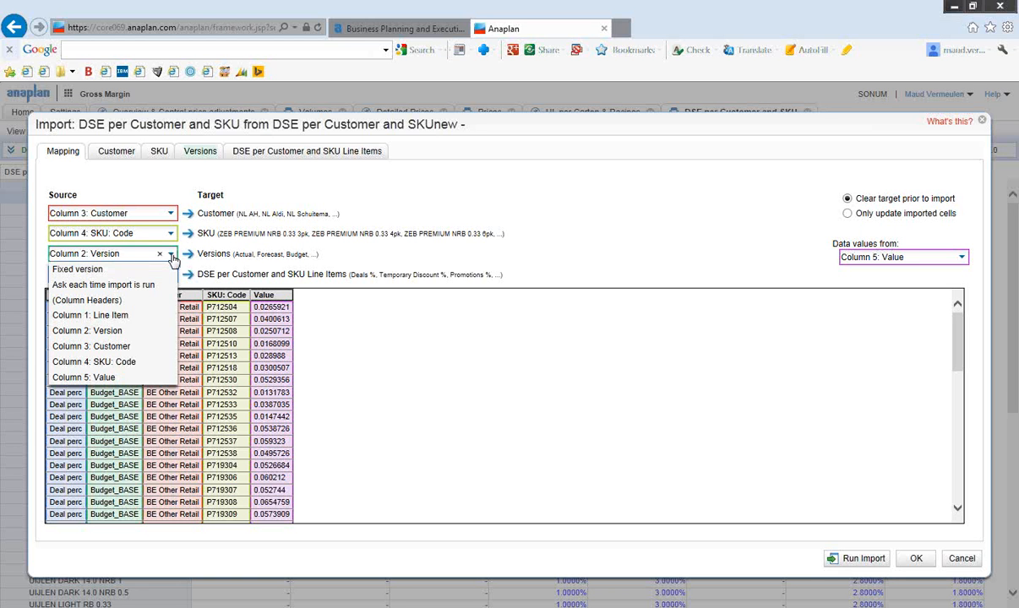
left_click(158, 286)
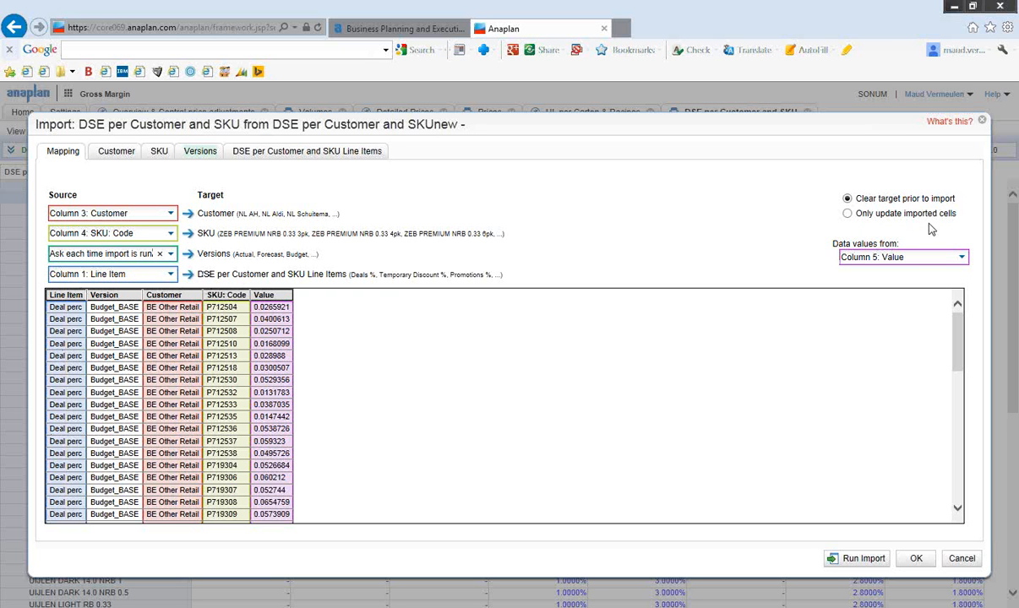
left_click(962, 259)
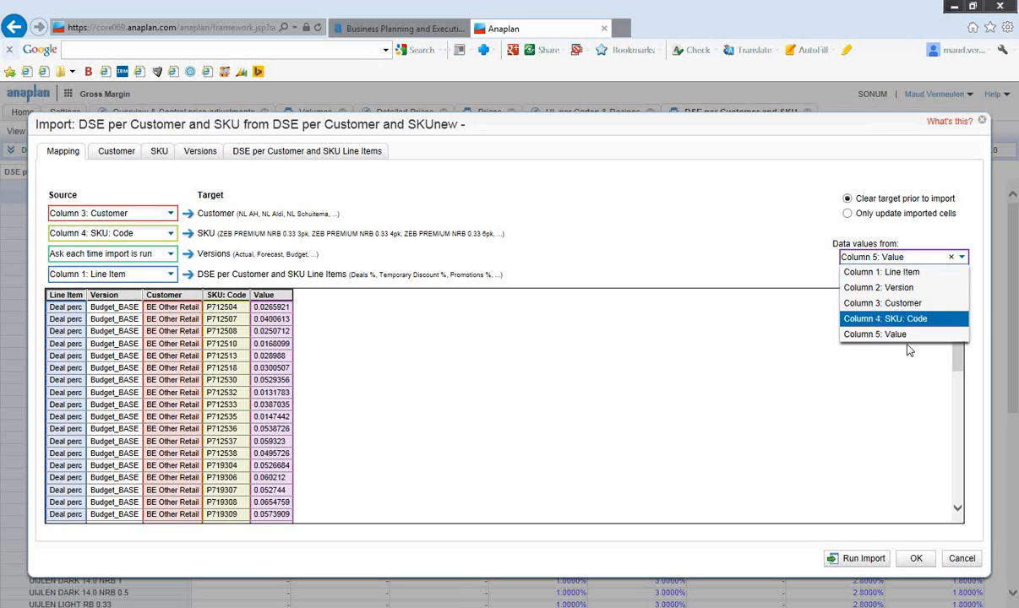
left_click(855, 333)
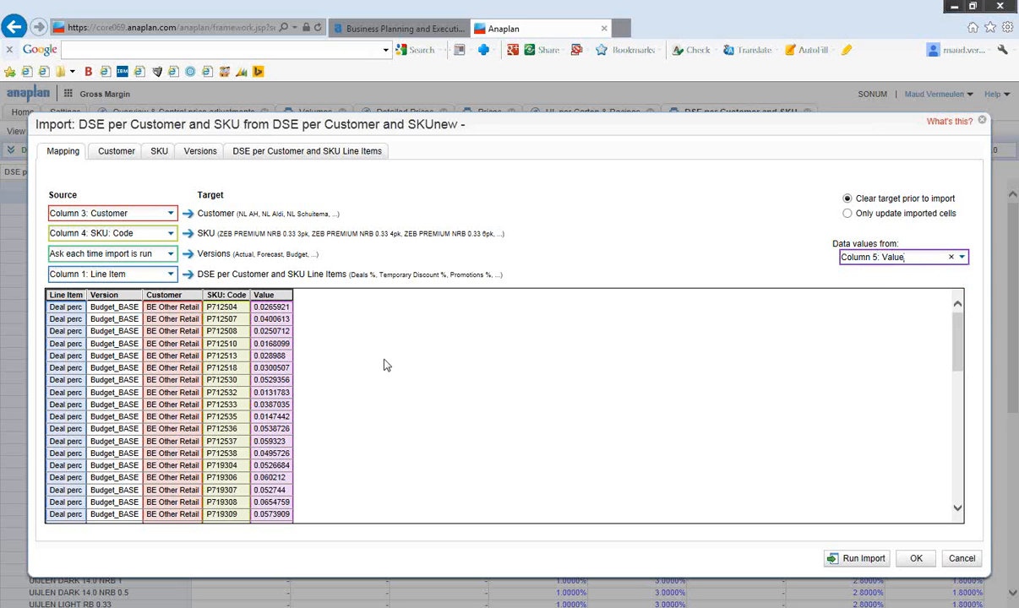
Review the Customer mapping, then manually map the source line item Deal perc to Deals %.
left_click(116, 158)
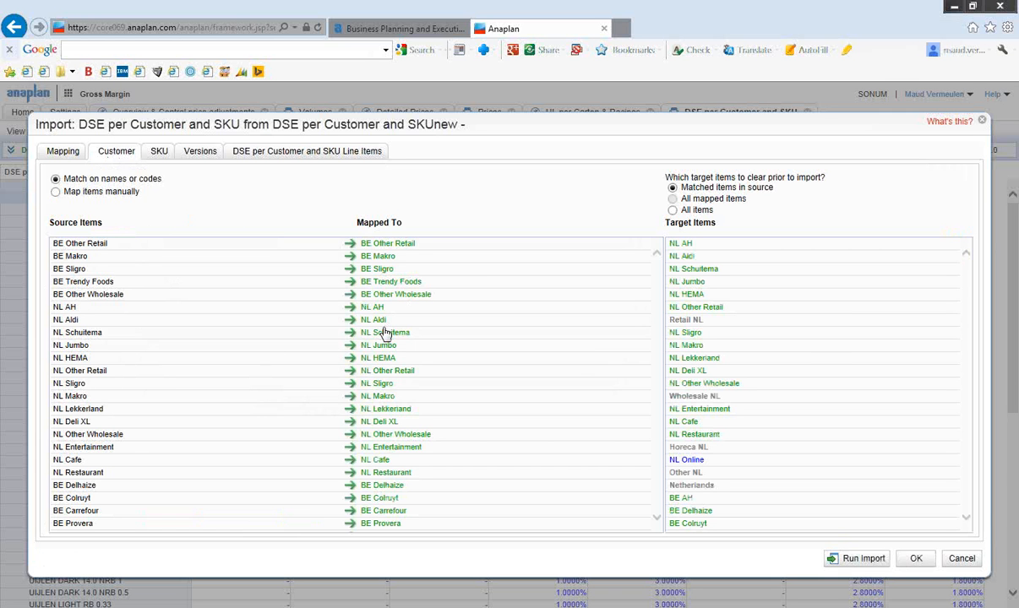
left_click(336, 156)
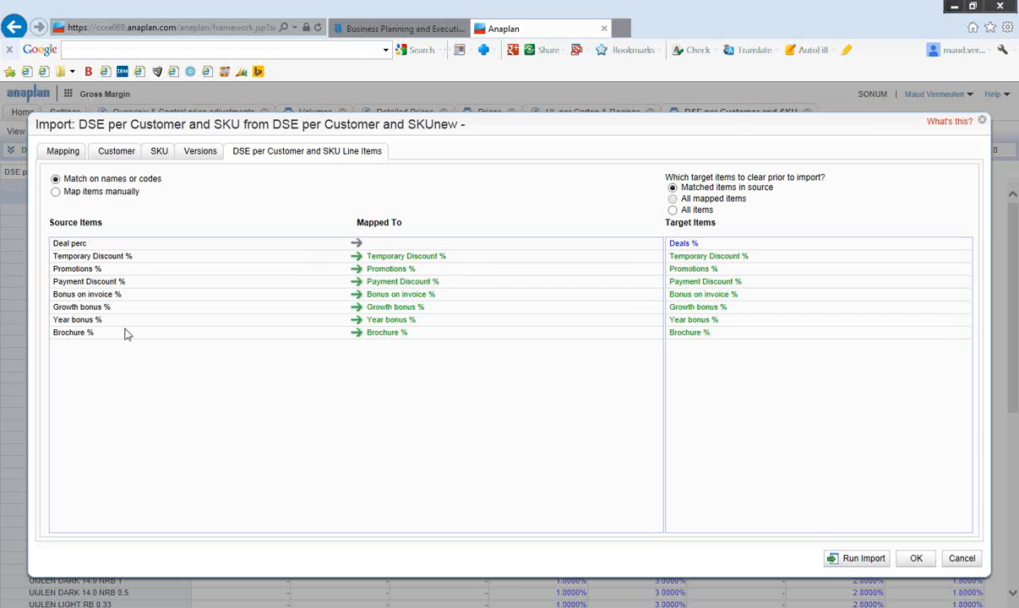
left_click(56, 193)
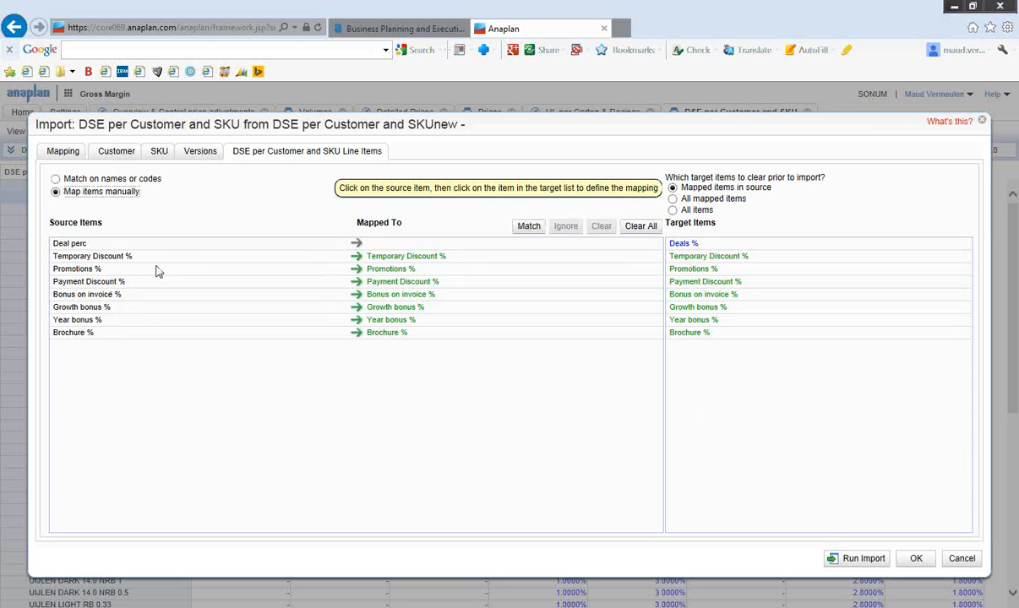
left_click(108, 243)
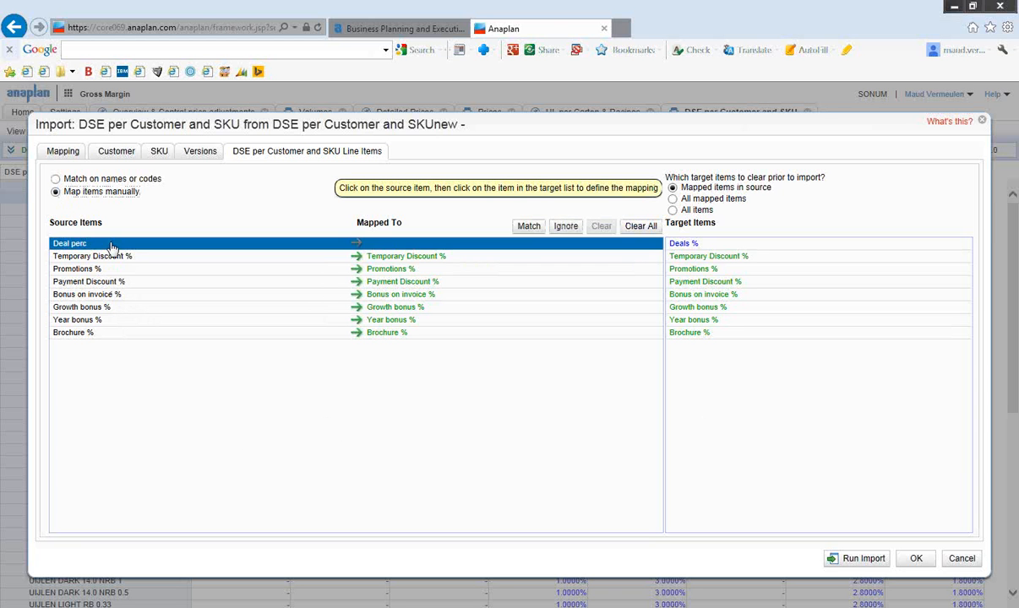
left_click(706, 245)
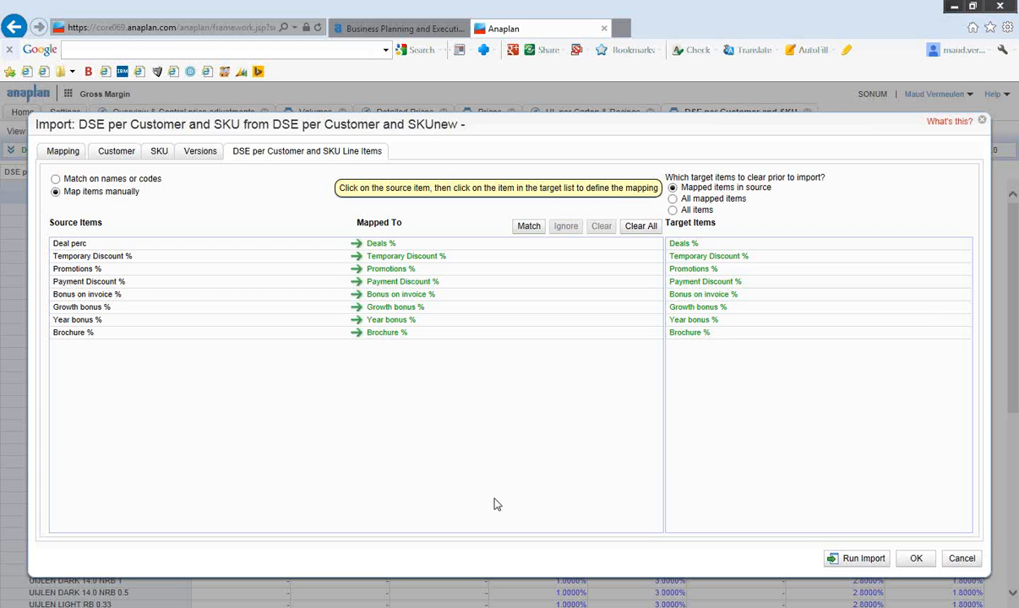
Run the DSE per Customer and SKU import into the Forecast version and close the result summary.
left_click(845, 557)
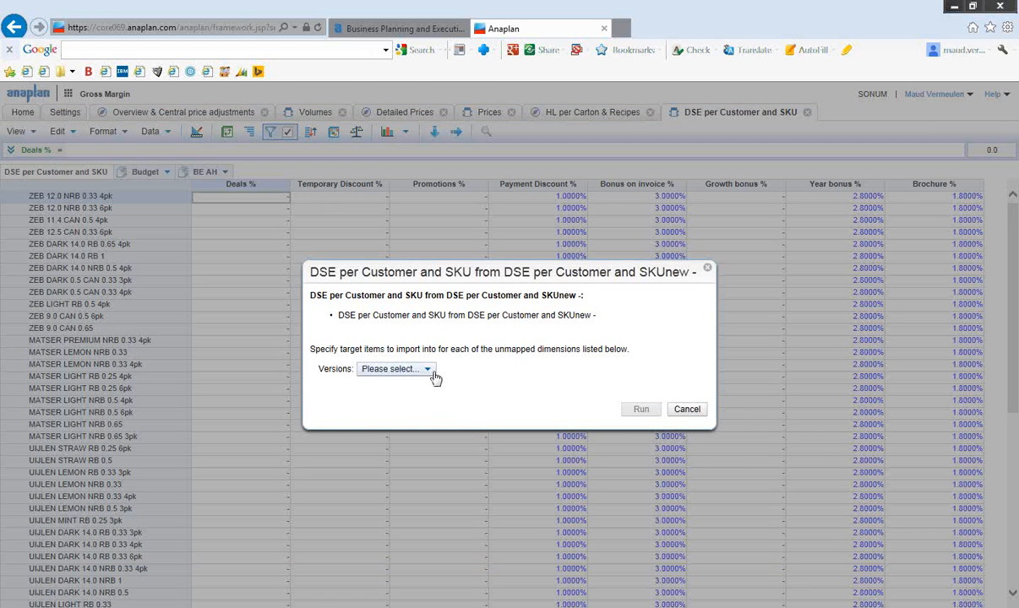
left_click(427, 371)
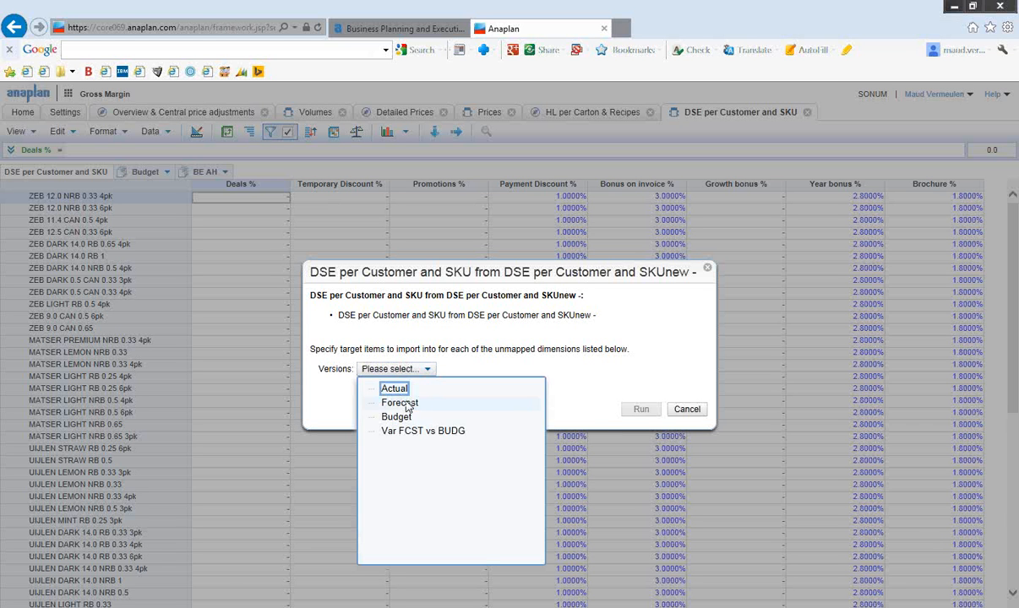
left_click(406, 403)
left_click(630, 412)
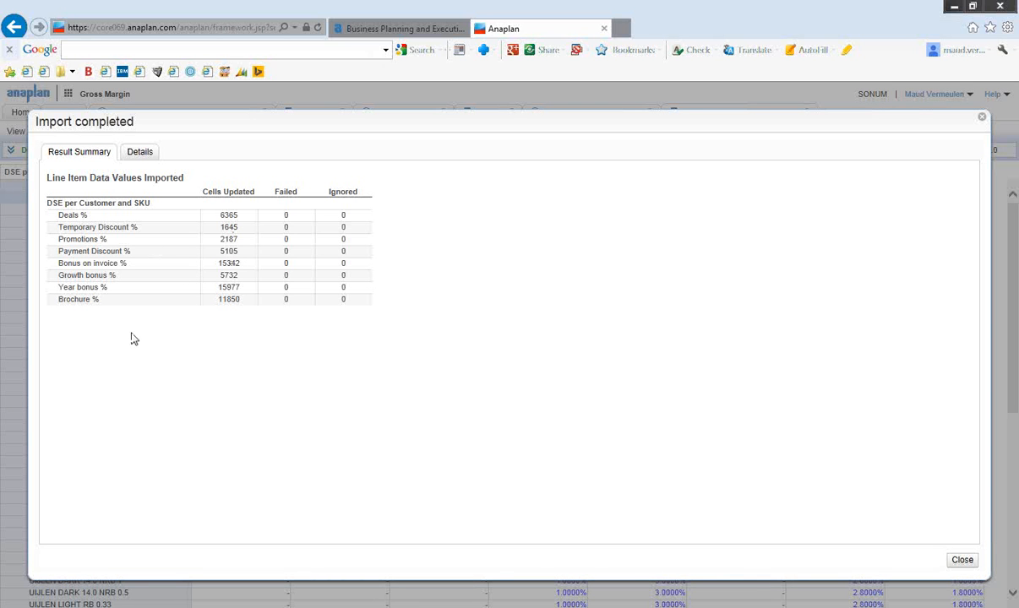
left_click(963, 561)
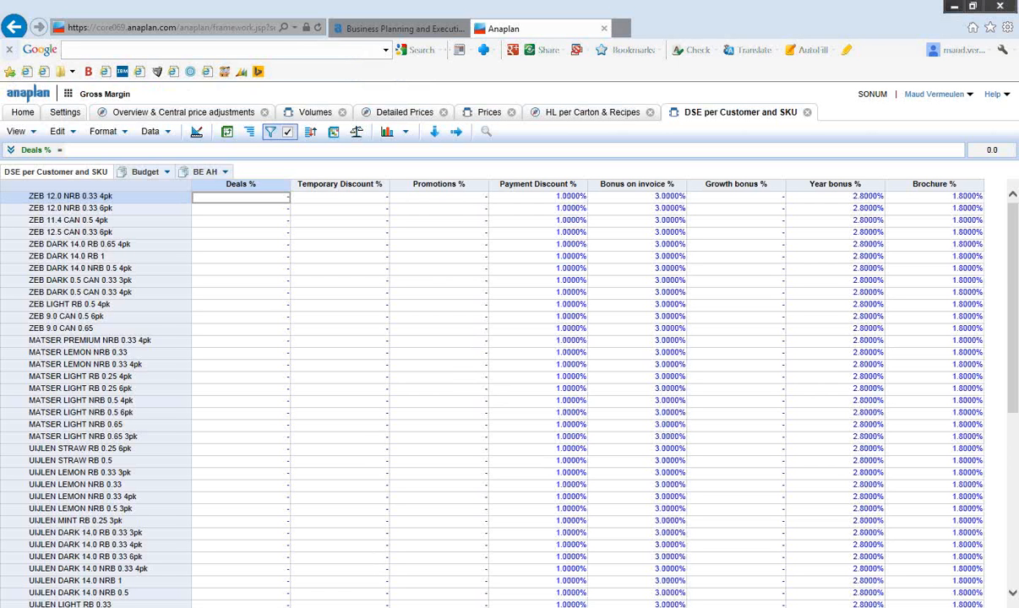
Open the P&L (Full) module and examine the Jan 14 formulas for the line items from Gross sales down to Temporary Discount.
left_click(24, 113)
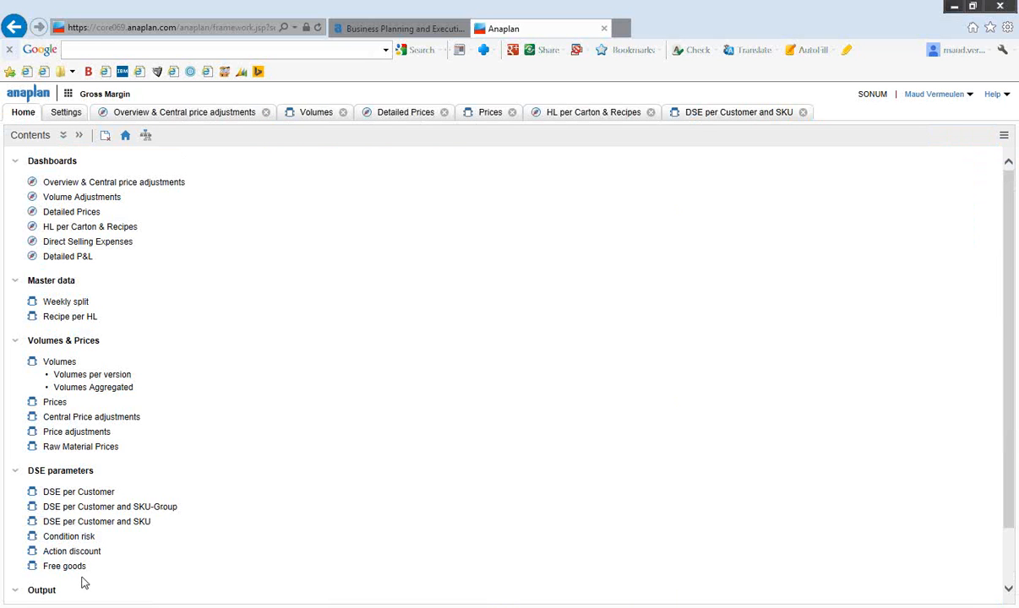
left_click_drag(1013, 506, 1014, 553)
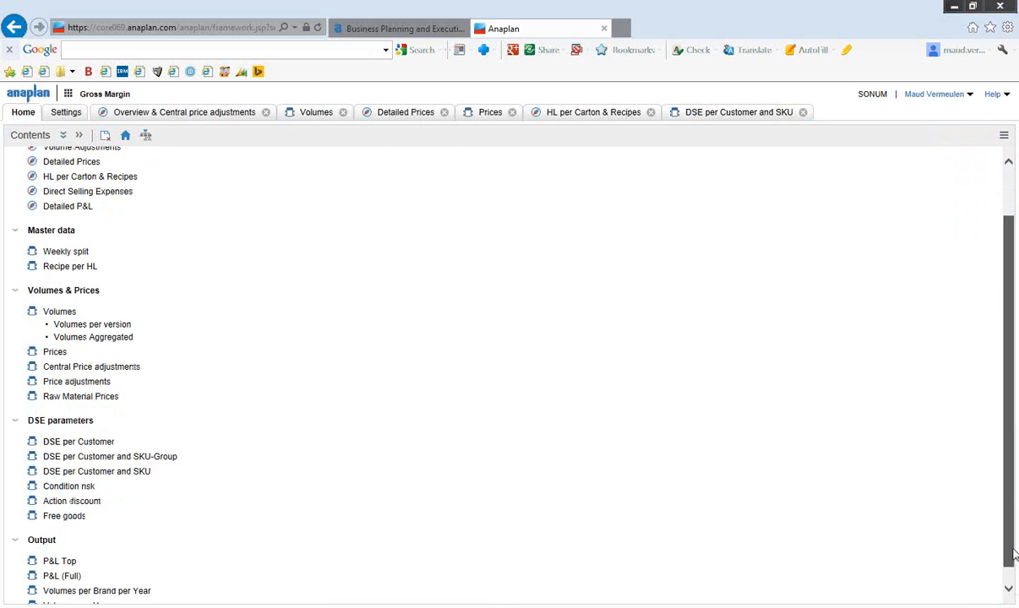
left_click(59, 560)
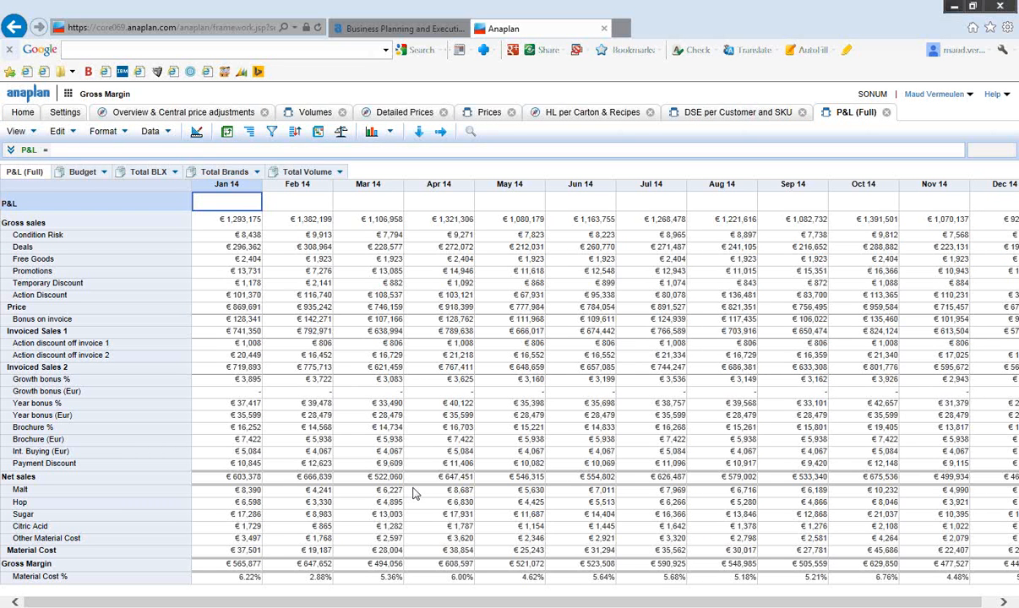
left_click(248, 222)
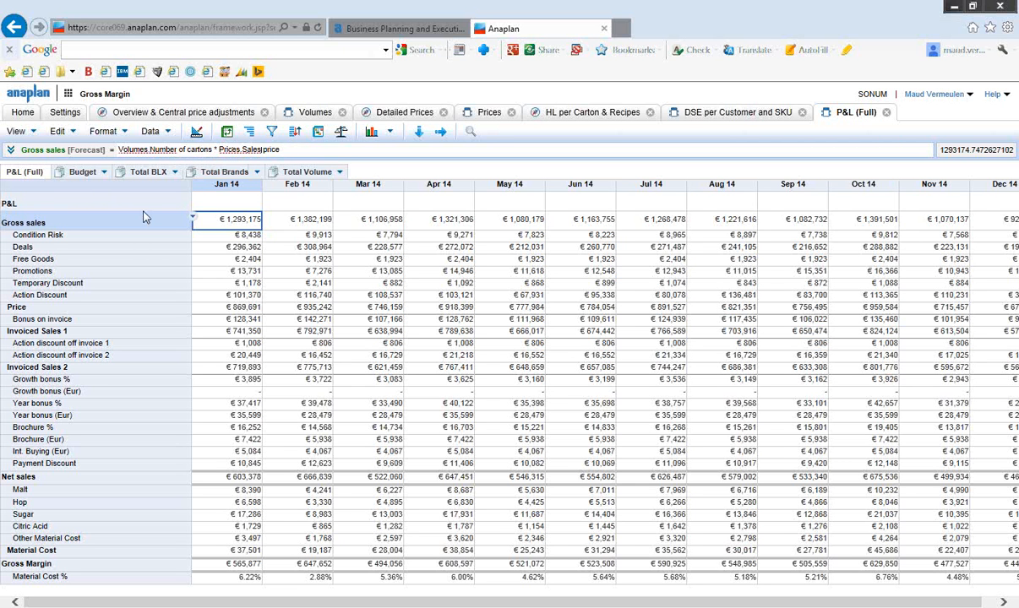
left_click(223, 235)
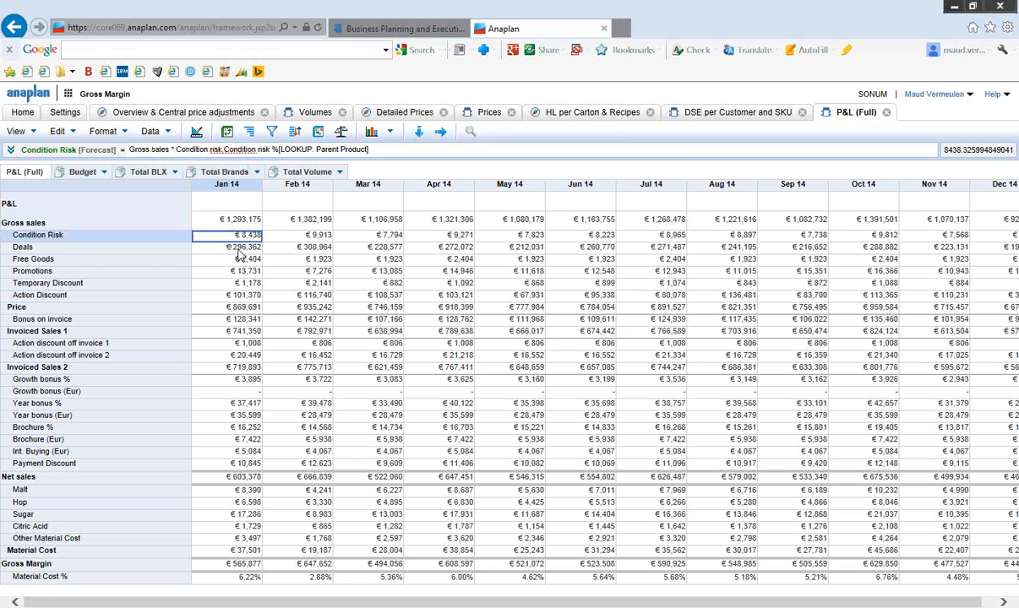
left_click(237, 250)
left_click(229, 259)
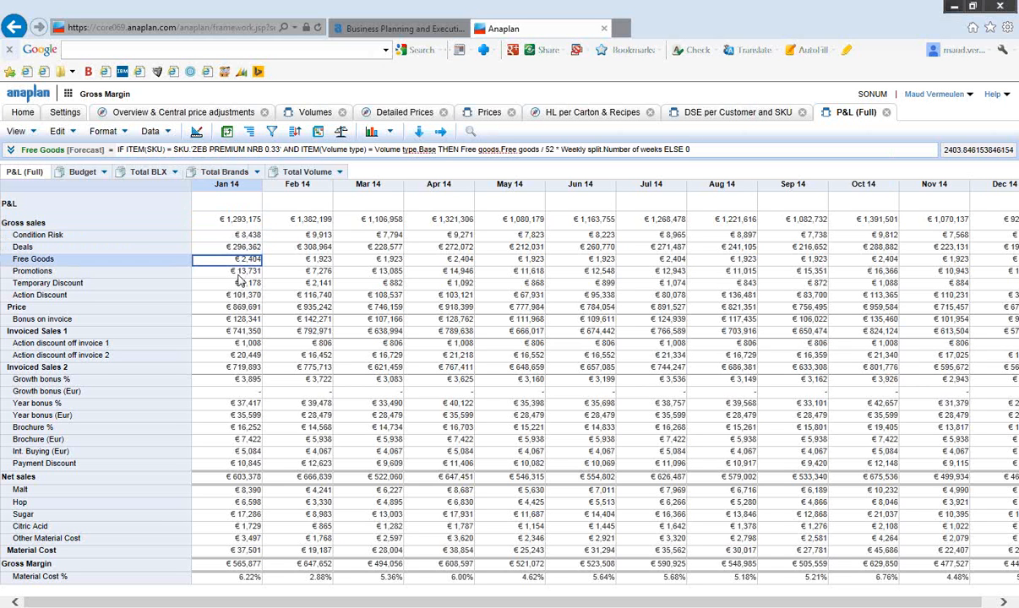
left_click(234, 271)
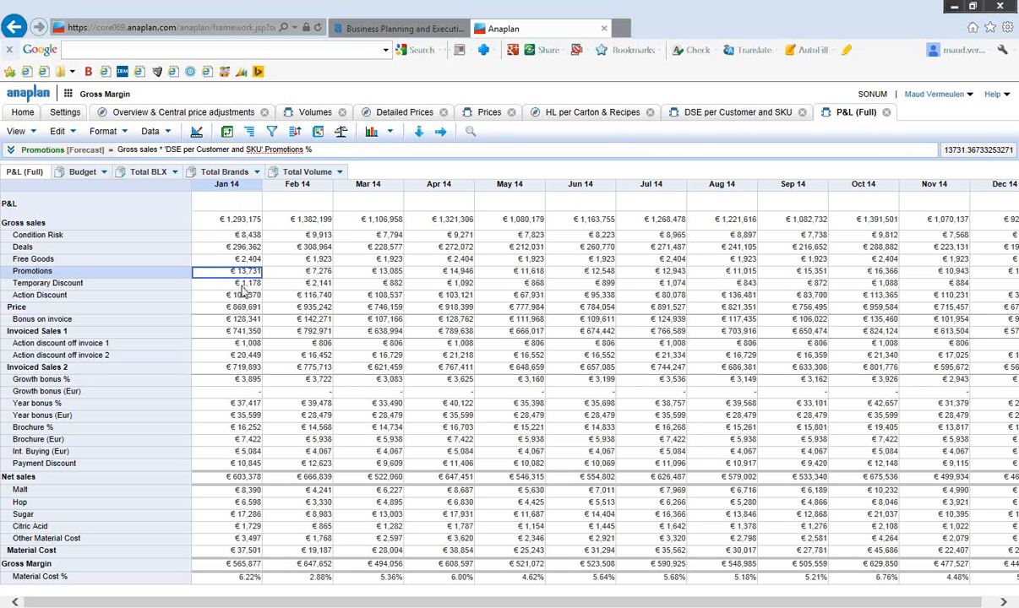
left_click(242, 284)
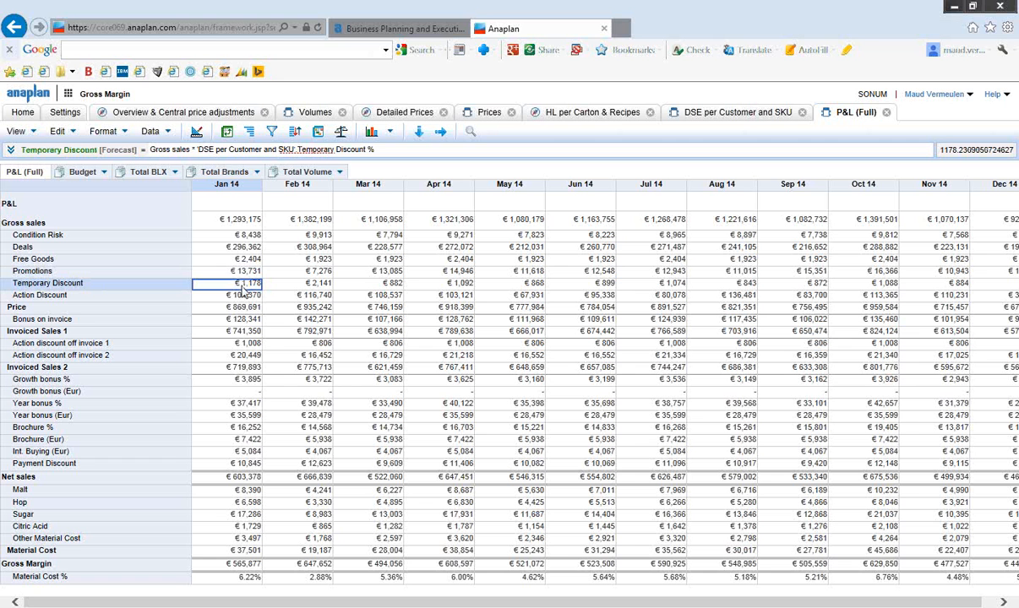
Pivot the P&L (Full) view to put Customer on the rows in place of Line Items.
left_click(226, 133)
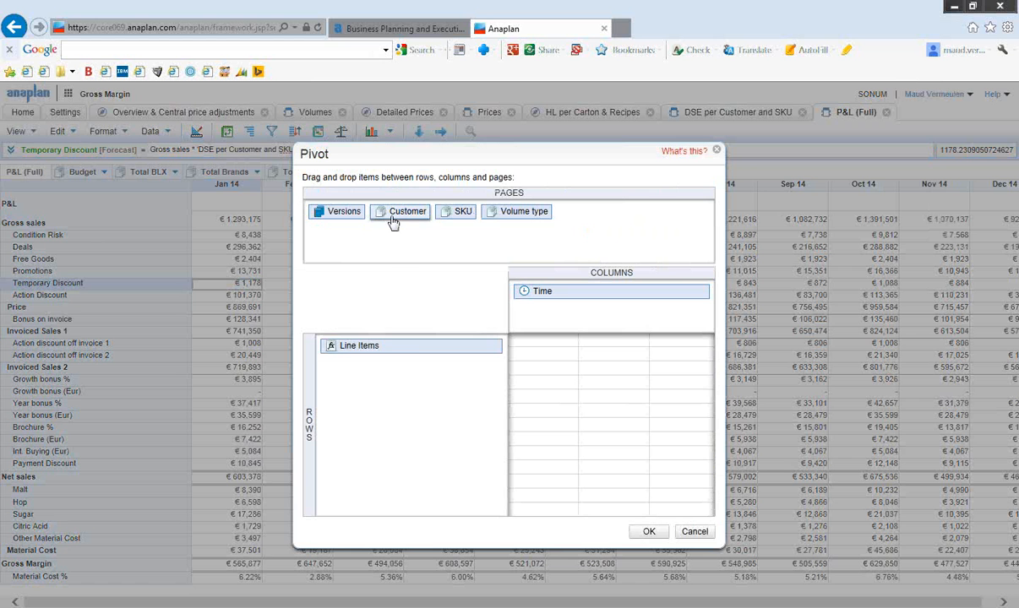
left_click_drag(393, 218, 376, 353)
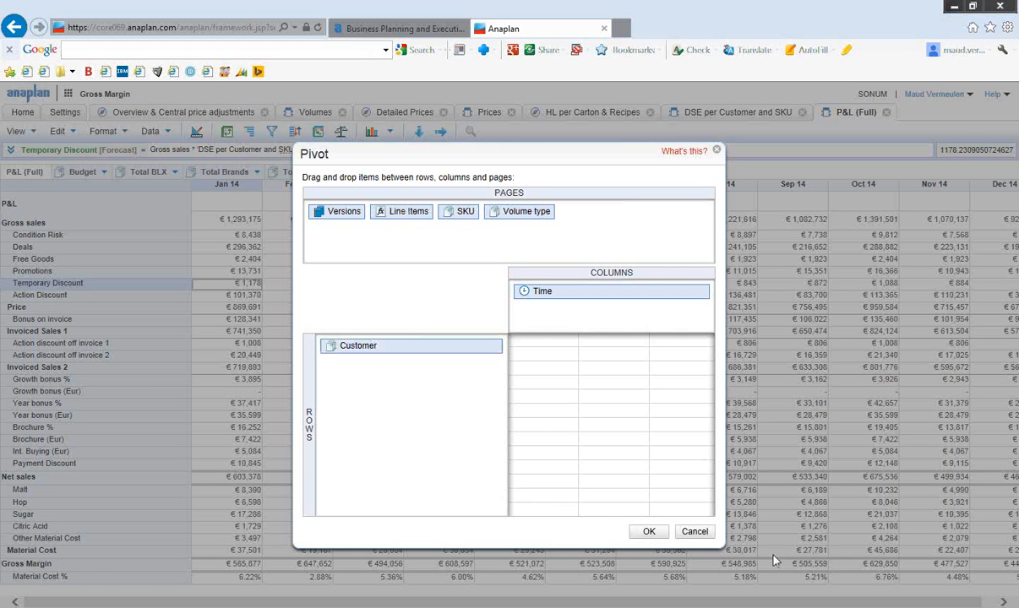
left_click(649, 532)
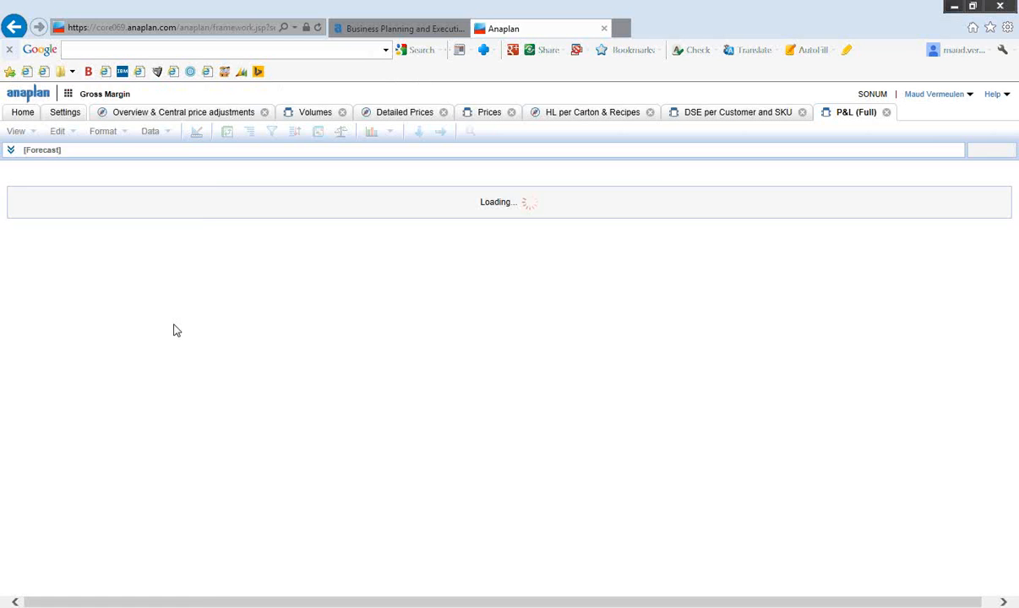
Display Gross sales for the Forecast version in the customer view of P&L (Full).
left_click(213, 172)
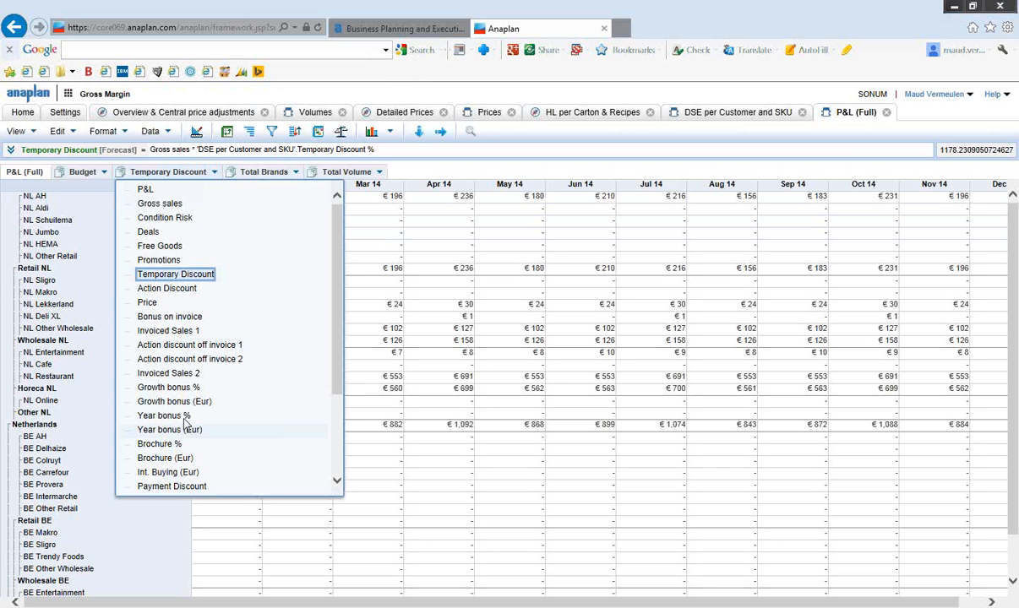
left_click(181, 205)
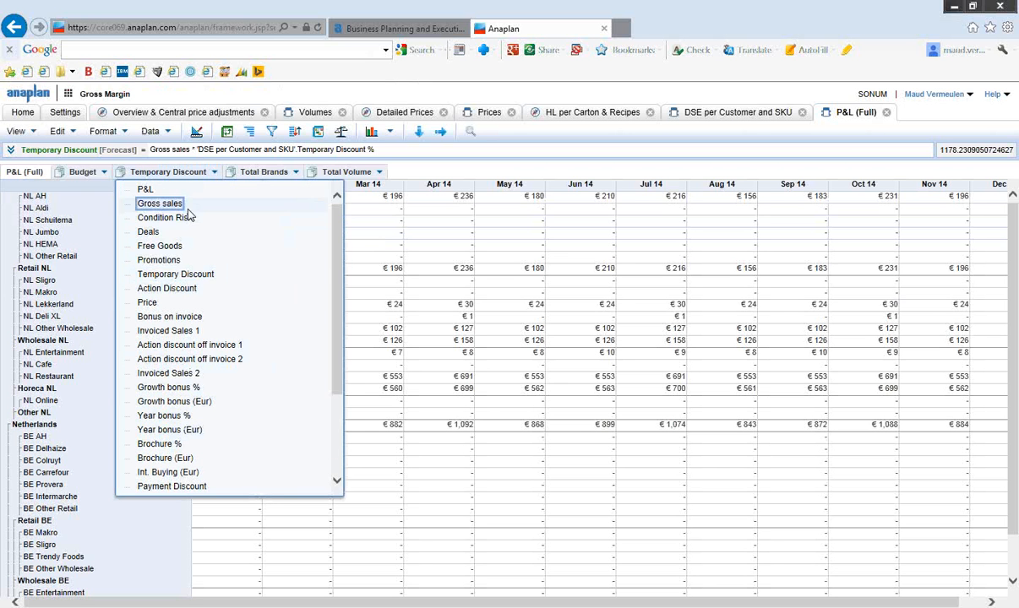
left_click(169, 203)
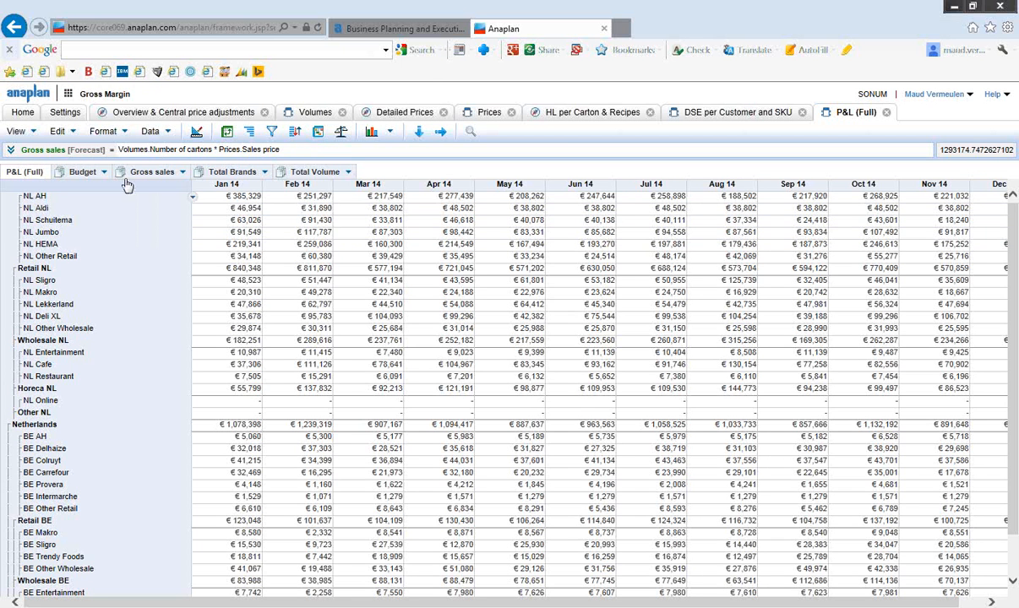
left_click(103, 174)
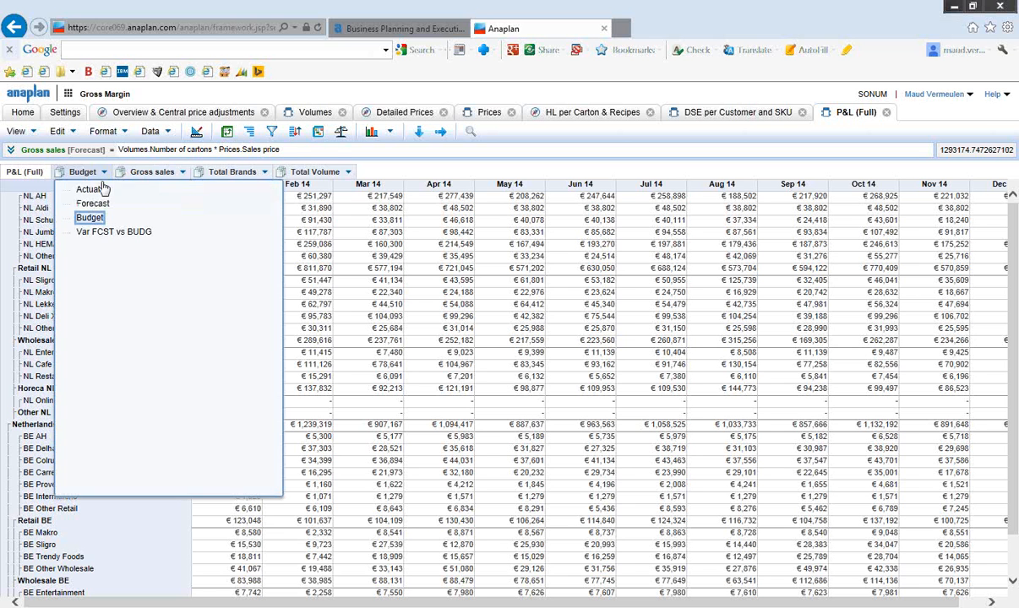
left_click(95, 207)
left_click(95, 207)
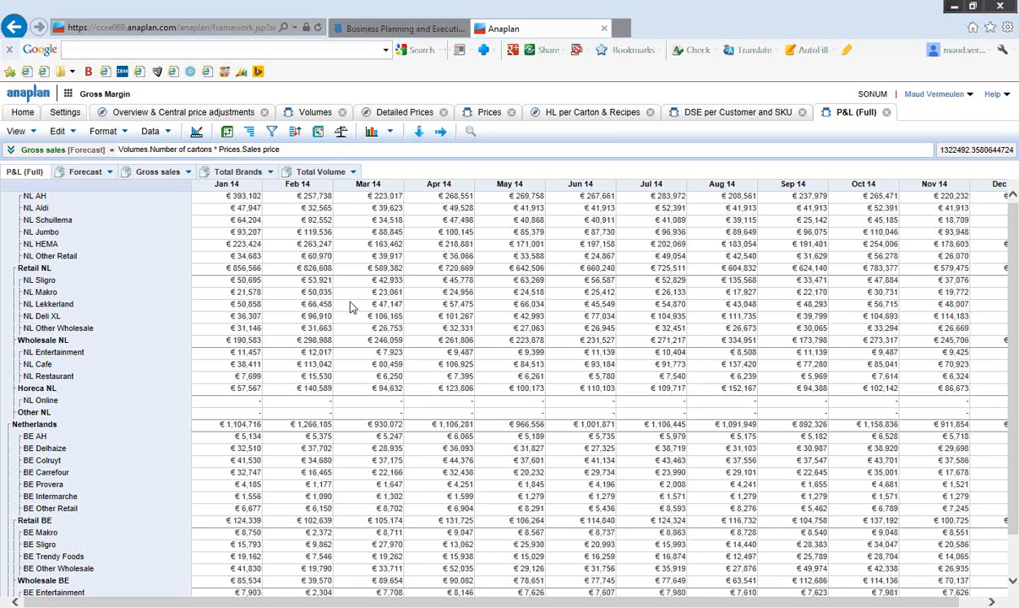
Display the Model Map and open the Free goods module from it.
left_click(19, 113)
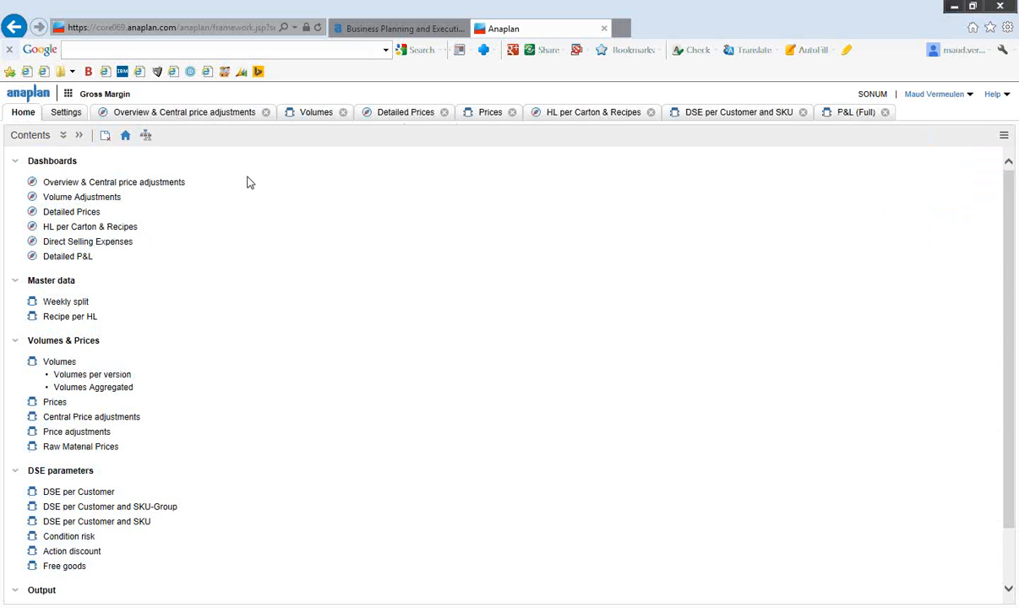
left_click(145, 136)
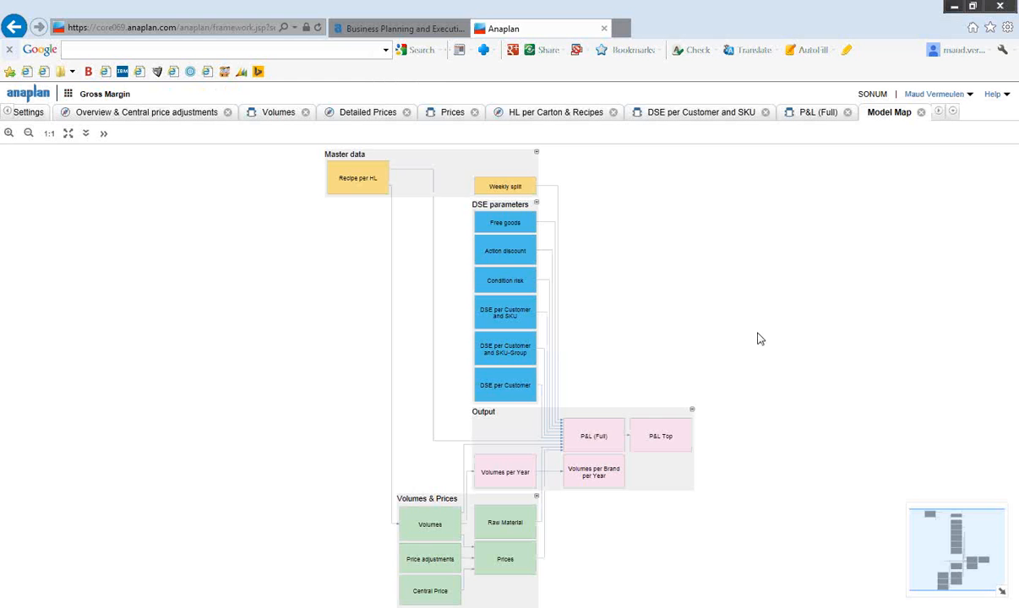
double_click(509, 225)
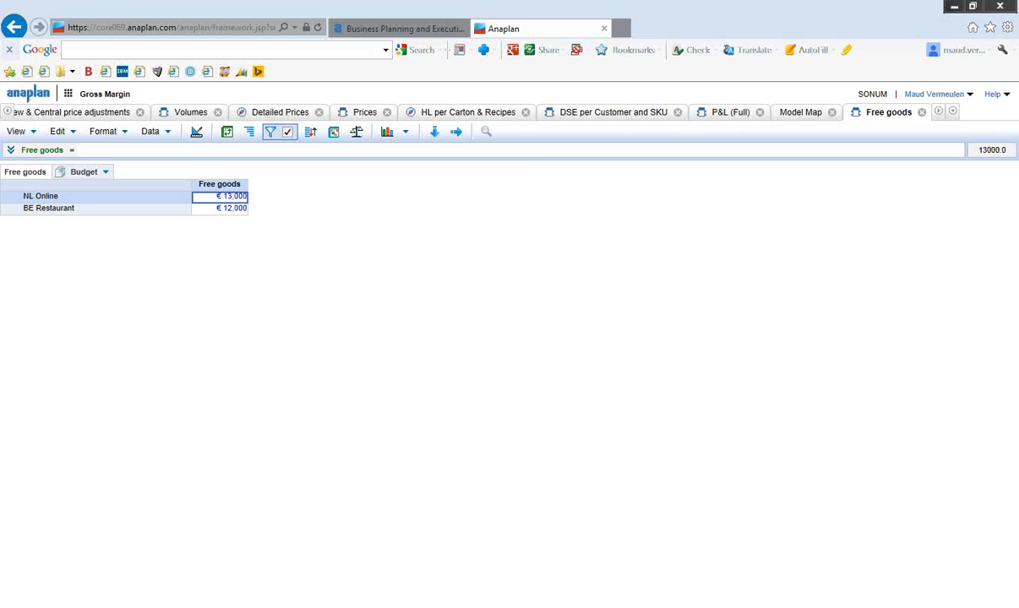
Switch to the PowerPoint slide show and advance from the Demo slide to Added Value of Fact based planning.
key("alt+Tab")
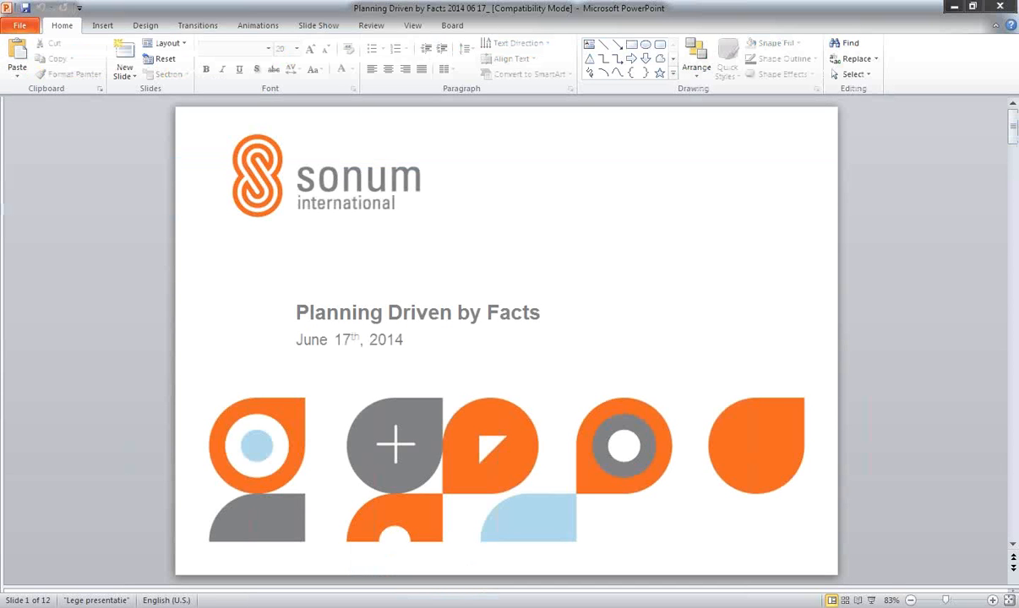
left_click(953, 7)
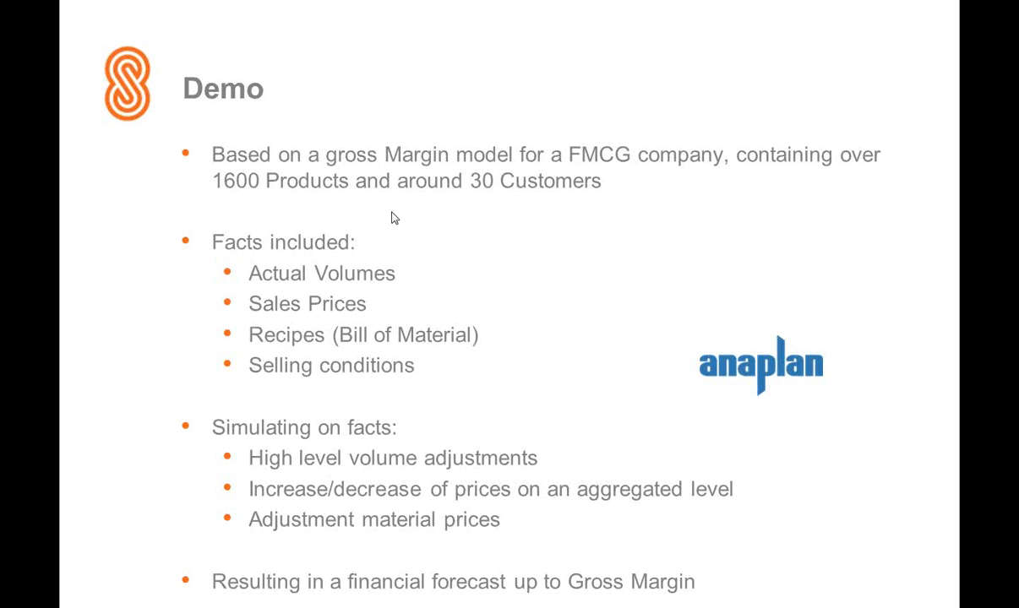
left_click(395, 218)
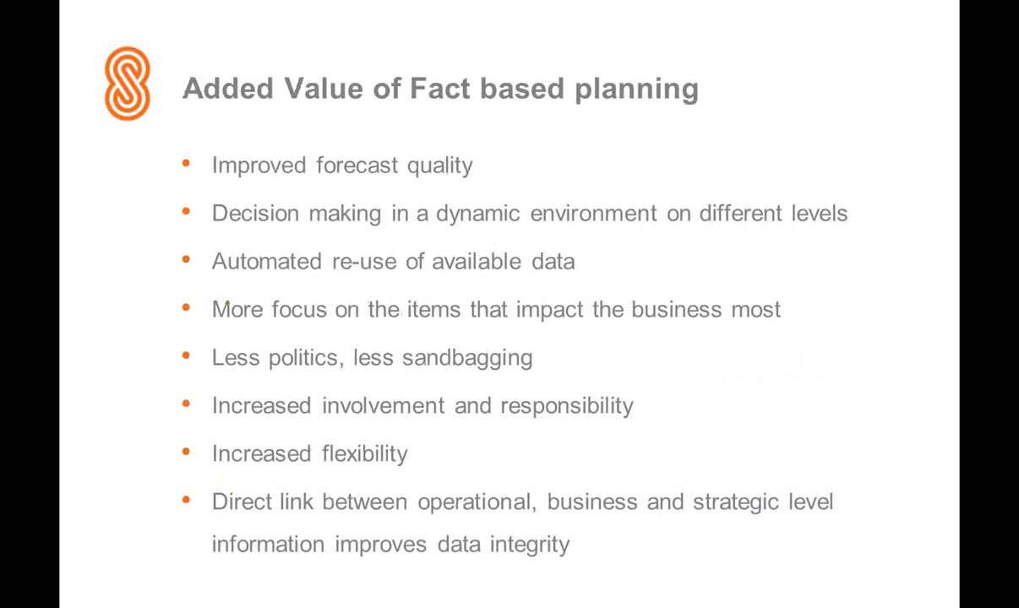